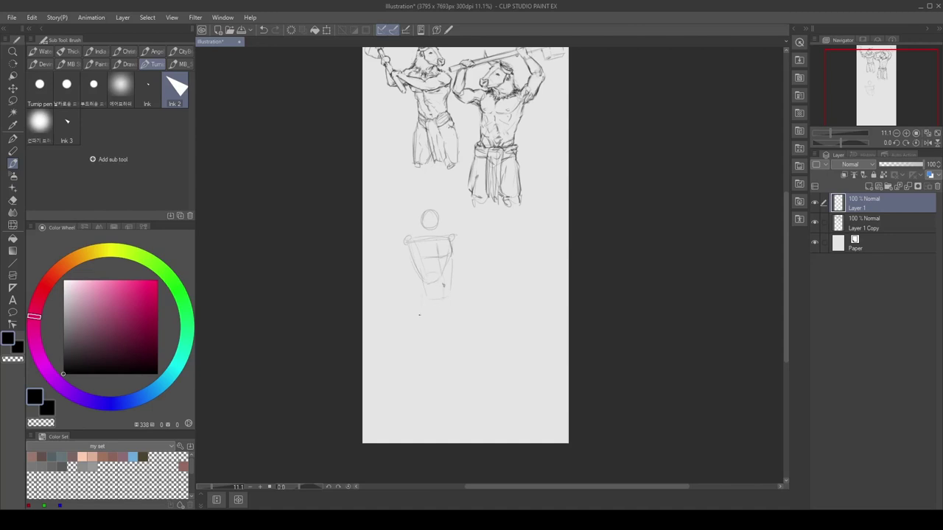
Step: Sketch the pelvis block and rough in both legs in a wide stance down to the feet beneath the torso
{"action": "left_click_drag", "start_coordinate": [442, 250], "coordinate": [451, 253]}
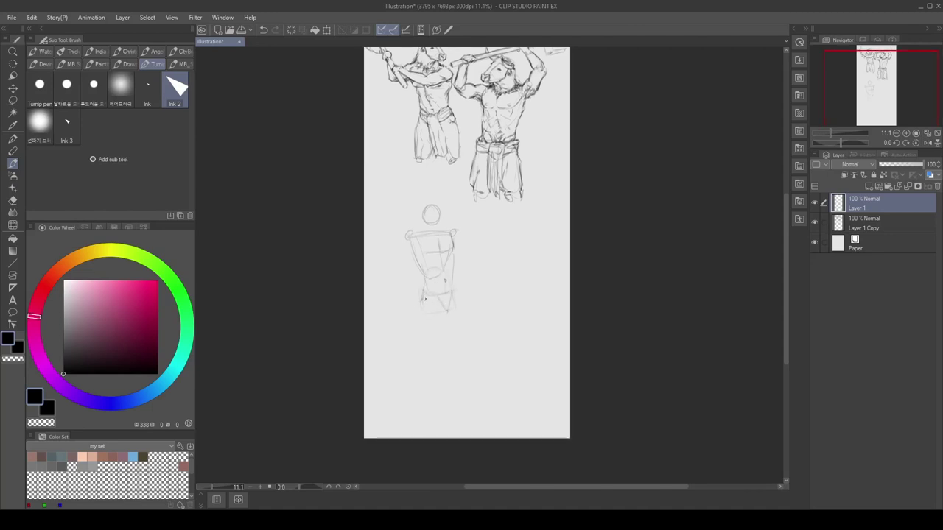
{"action": "left_click_drag", "start_coordinate": [423, 311], "coordinate": [425, 341]}
{"action": "scroll", "coordinate": [457, 243], "scroll_direction": "right", "scroll_amount": 1}
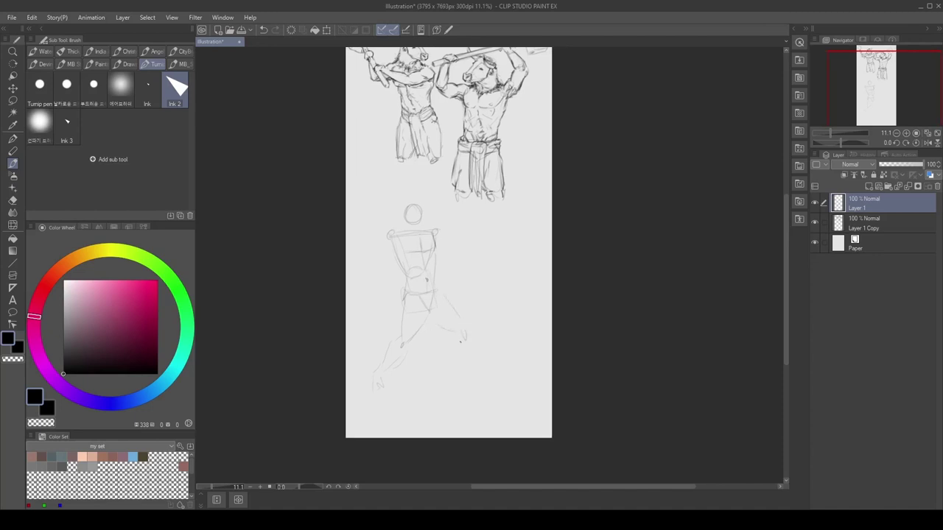
{"action": "left_click_drag", "start_coordinate": [472, 382], "coordinate": [489, 380]}
{"action": "scroll", "coordinate": [436, 215], "scroll_direction": "up", "scroll_amount": 1}
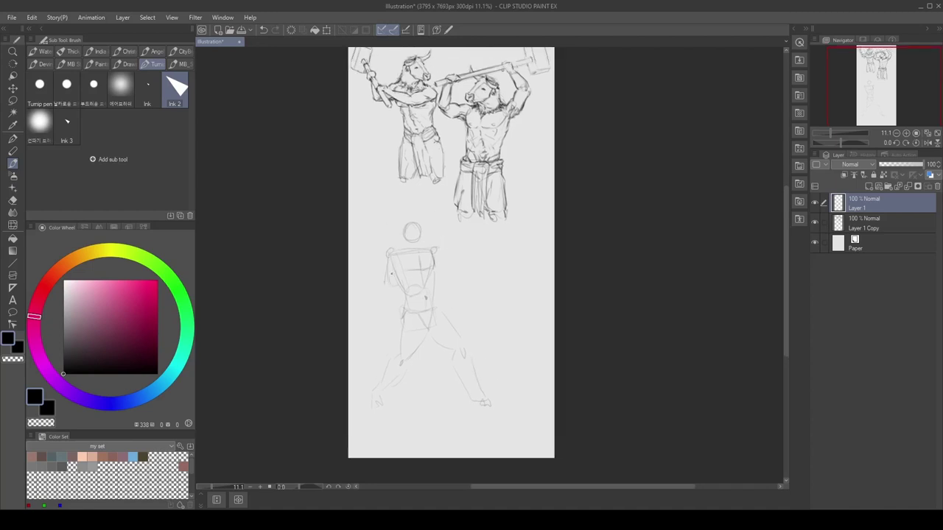
Step: Rough in both bent arms and a slanted guide line for the weapon across the figure's torso
{"action": "mouse_move", "coordinate": [401, 280]}
{"action": "left_mouse_down"}
{"action": "mouse_move", "coordinate": [379, 301]}
{"action": "mouse_move", "coordinate": [391, 251]}
{"action": "mouse_move", "coordinate": [373, 298]}
{"action": "left_mouse_up"}
{"action": "mouse_move", "coordinate": [376, 295]}
{"action": "left_mouse_down"}
{"action": "mouse_move", "coordinate": [383, 303]}
{"action": "mouse_move", "coordinate": [452, 276]}
{"action": "left_mouse_up"}
{"action": "key", "text": "ctrl+z"}
{"action": "mouse_move", "coordinate": [393, 286]}
{"action": "left_mouse_down"}
{"action": "mouse_move", "coordinate": [462, 274]}
{"action": "mouse_move", "coordinate": [429, 284]}
{"action": "left_mouse_up"}
{"action": "left_click_drag", "start_coordinate": [433, 249], "coordinate": [454, 282]}
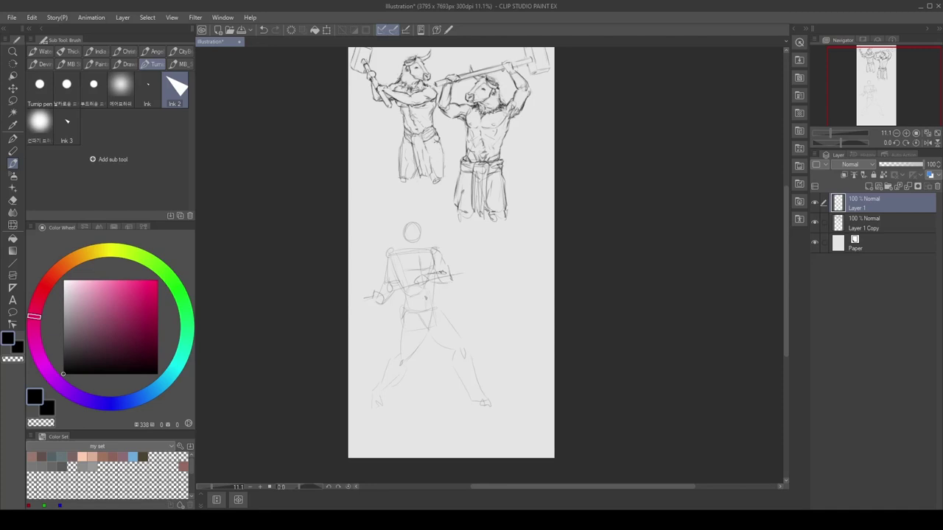
Step: Firm up the shoulder, upper arm and forearm on the figure's left-hand side and mark the waist and hip contour
{"action": "left_click_drag", "start_coordinate": [411, 196], "coordinate": [432, 187]}
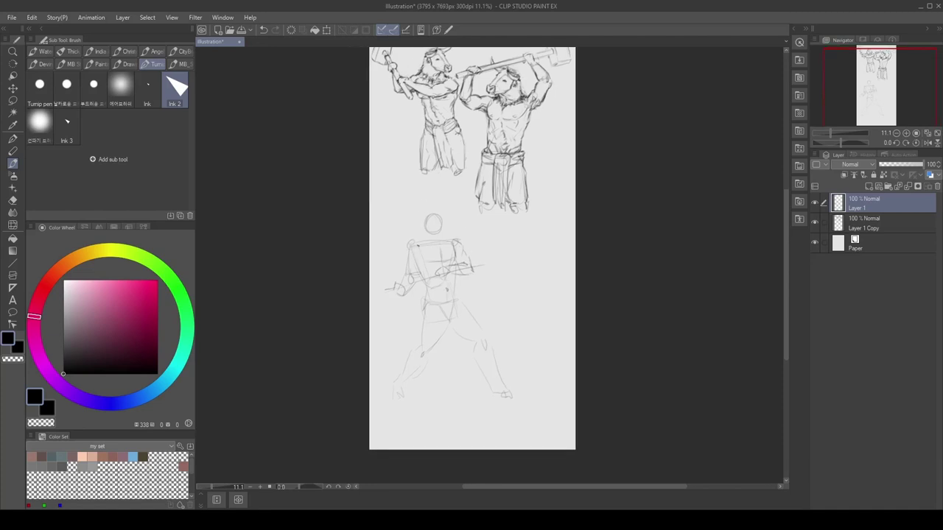
{"action": "mouse_move", "coordinate": [427, 238]}
{"action": "left_mouse_down"}
{"action": "mouse_move", "coordinate": [409, 243]}
{"action": "mouse_move", "coordinate": [408, 276]}
{"action": "left_mouse_up"}
{"action": "mouse_move", "coordinate": [407, 270]}
{"action": "left_mouse_down"}
{"action": "mouse_move", "coordinate": [417, 275]}
{"action": "mouse_move", "coordinate": [398, 283]}
{"action": "mouse_move", "coordinate": [415, 295]}
{"action": "left_mouse_up"}
{"action": "key", "text": "ctrl+z"}
{"action": "scroll", "coordinate": [423, 266], "scroll_direction": "right", "scroll_amount": 1}
{"action": "scroll", "coordinate": [488, 243], "scroll_direction": "down", "scroll_amount": 1}
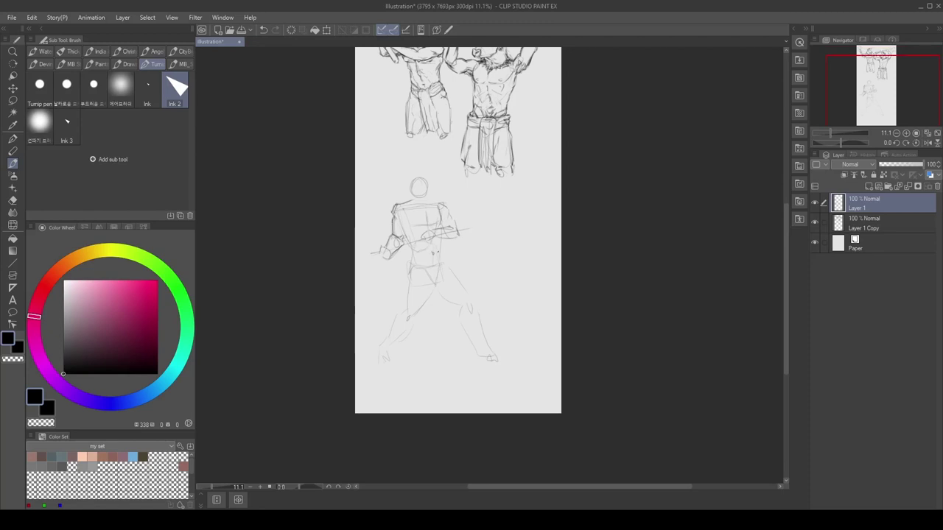
{"action": "scroll", "coordinate": [424, 250], "scroll_direction": "right", "scroll_amount": 1}
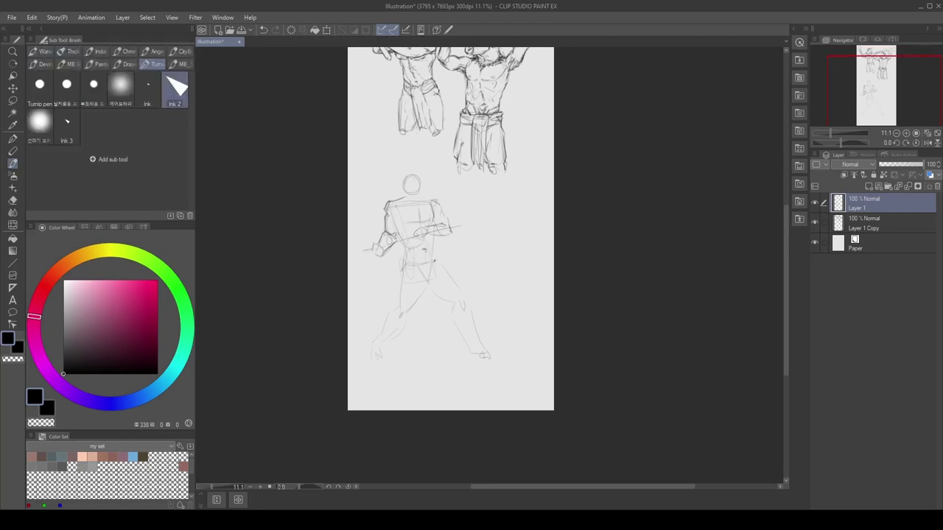
{"action": "scroll", "coordinate": [432, 269], "scroll_direction": "right", "scroll_amount": 2}
{"action": "scroll", "coordinate": [432, 269], "scroll_direction": "up", "scroll_amount": 1}
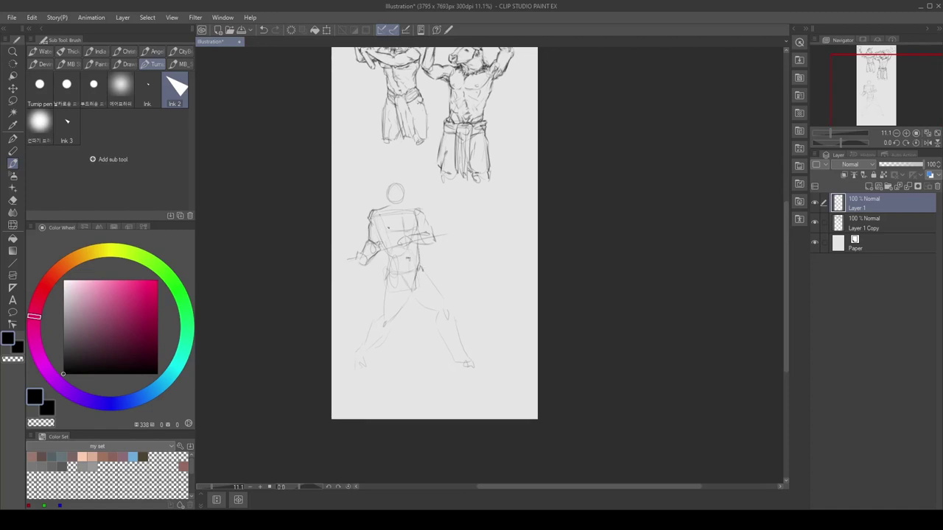
Step: Define the chest muscles and collar area and block in the head with its projecting muzzle, erasing stray lines
{"action": "left_click_drag", "start_coordinate": [382, 227], "coordinate": [419, 228]}
{"action": "key", "text": "e"}
{"action": "key", "text": "b"}
{"action": "mouse_move", "coordinate": [404, 216]}
{"action": "left_mouse_down"}
{"action": "mouse_move", "coordinate": [406, 228]}
{"action": "mouse_move", "coordinate": [393, 210]}
{"action": "mouse_move", "coordinate": [423, 213]}
{"action": "mouse_move", "coordinate": [411, 206]}
{"action": "mouse_move", "coordinate": [394, 217]}
{"action": "left_mouse_up"}
{"action": "key", "text": "e"}
{"action": "key", "text": "b"}
{"action": "scroll", "coordinate": [434, 233], "scroll_direction": "up", "scroll_amount": 1}
{"action": "mouse_move", "coordinate": [389, 224]}
{"action": "left_mouse_down"}
{"action": "mouse_move", "coordinate": [412, 230]}
{"action": "mouse_move", "coordinate": [419, 193]}
{"action": "left_mouse_up"}
{"action": "left_click_drag", "start_coordinate": [362, 200], "coordinate": [393, 254]}
{"action": "left_click_drag", "start_coordinate": [384, 211], "coordinate": [377, 210]}
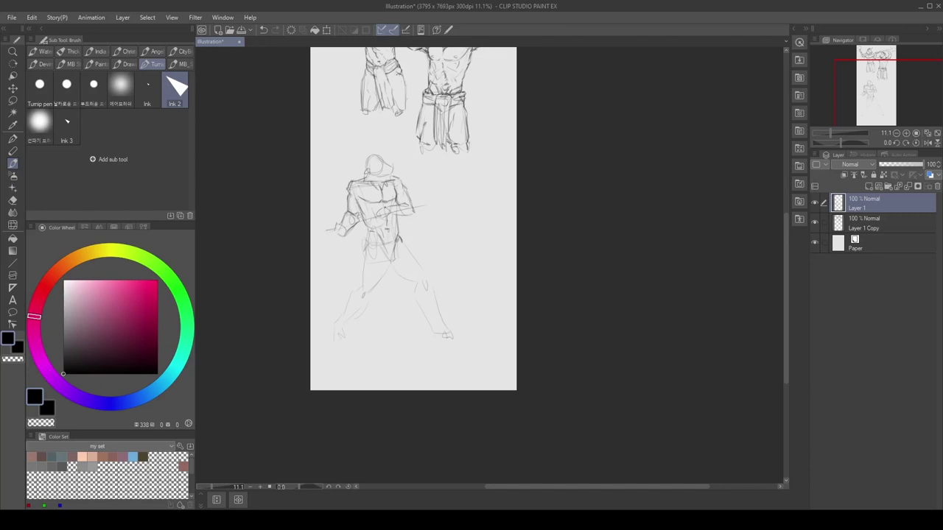
Step: Refine the abdomen and the contours of the right-hand shoulder and bent arm, cleaning up with the eraser
{"action": "left_click_drag", "start_coordinate": [346, 249], "coordinate": [360, 249]}
{"action": "key", "text": "e"}
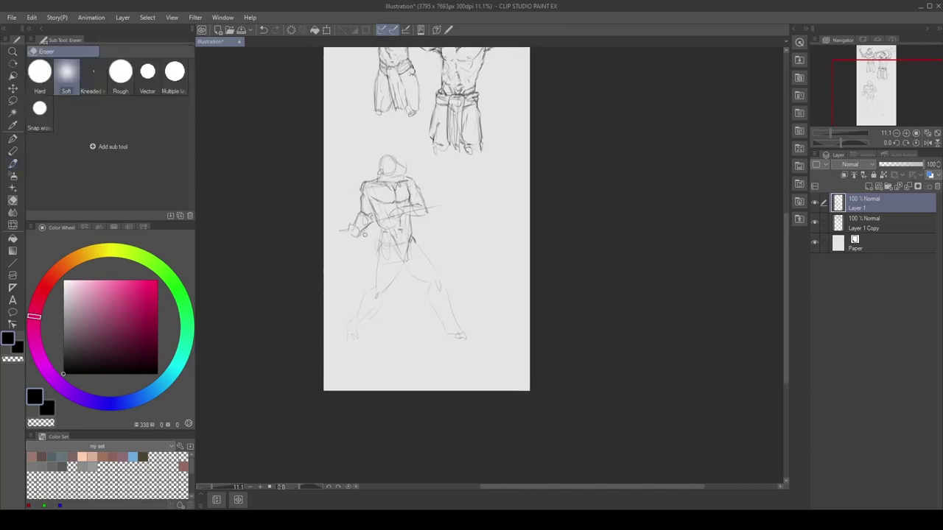
{"action": "key", "text": "b"}
{"action": "left_click_drag", "start_coordinate": [416, 148], "coordinate": [408, 151]}
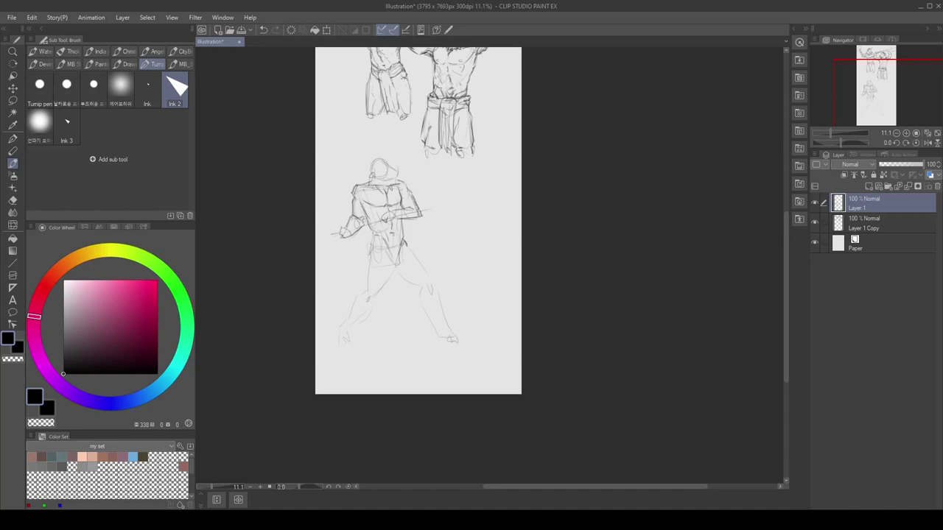
{"action": "key", "text": "e"}
{"action": "key", "text": "b"}
{"action": "left_click_drag", "start_coordinate": [416, 207], "coordinate": [409, 210]}
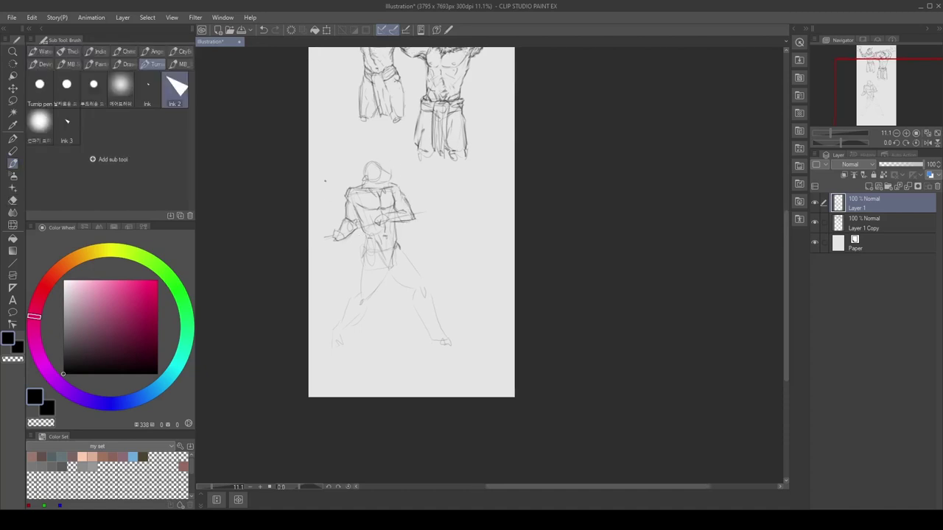
Step: Draw the thick weapon shaft diagonally across the torso with the hands gripping it, erasing overlapping construction lines
{"action": "left_click_drag", "start_coordinate": [340, 230], "coordinate": [420, 209]}
{"action": "mouse_move", "coordinate": [347, 231]}
{"action": "left_mouse_down"}
{"action": "mouse_move", "coordinate": [417, 213]}
{"action": "mouse_move", "coordinate": [319, 238]}
{"action": "mouse_move", "coordinate": [375, 224]}
{"action": "mouse_move", "coordinate": [348, 231]}
{"action": "left_mouse_up"}
{"action": "key", "text": "e"}
{"action": "key", "text": "b"}
{"action": "key", "text": "e"}
{"action": "key", "text": "b"}
{"action": "key", "text": "e"}
{"action": "key", "text": "b"}
{"action": "key", "text": "e"}
{"action": "key", "text": "b"}
{"action": "left_click_drag", "start_coordinate": [413, 295], "coordinate": [396, 312]}
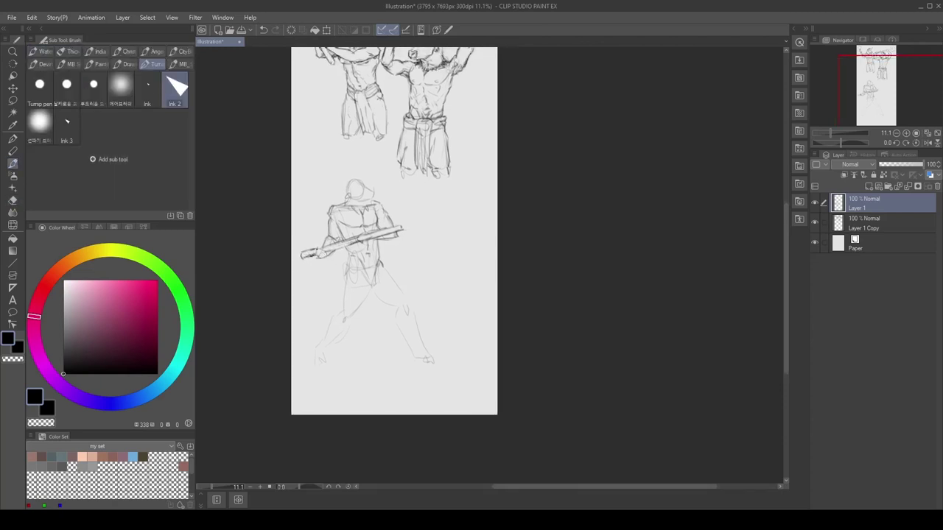
{"action": "mouse_move", "coordinate": [357, 242]}
{"action": "left_mouse_down"}
{"action": "mouse_move", "coordinate": [399, 236]}
{"action": "mouse_move", "coordinate": [395, 213]}
{"action": "left_mouse_up"}
{"action": "key", "text": "e"}
{"action": "key", "text": "b"}
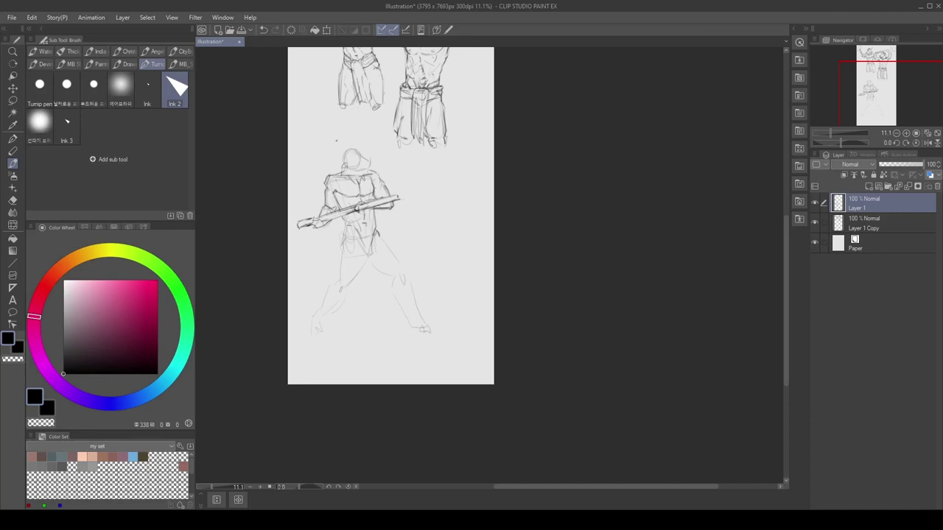
Step: Clean up with the eraser, then lasso the figure's head and move it slightly higher above the shoulders
{"action": "key", "text": "e"}
{"action": "left_click_drag", "start_coordinate": [338, 190], "coordinate": [350, 190]}
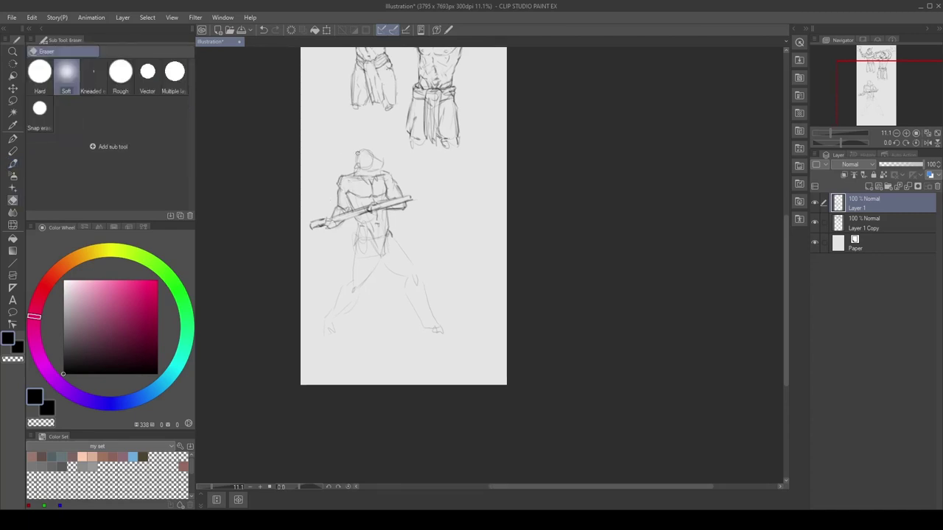
{"action": "key", "text": "m"}
{"action": "left_click_drag", "start_coordinate": [355, 140], "coordinate": [347, 166]}
{"action": "key", "text": "ctrl+t"}
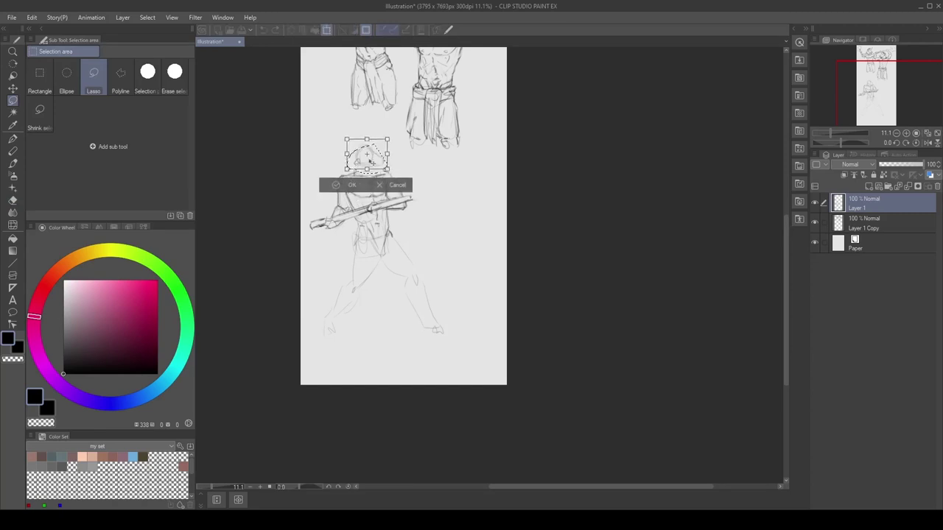
{"action": "key", "text": "Return"}
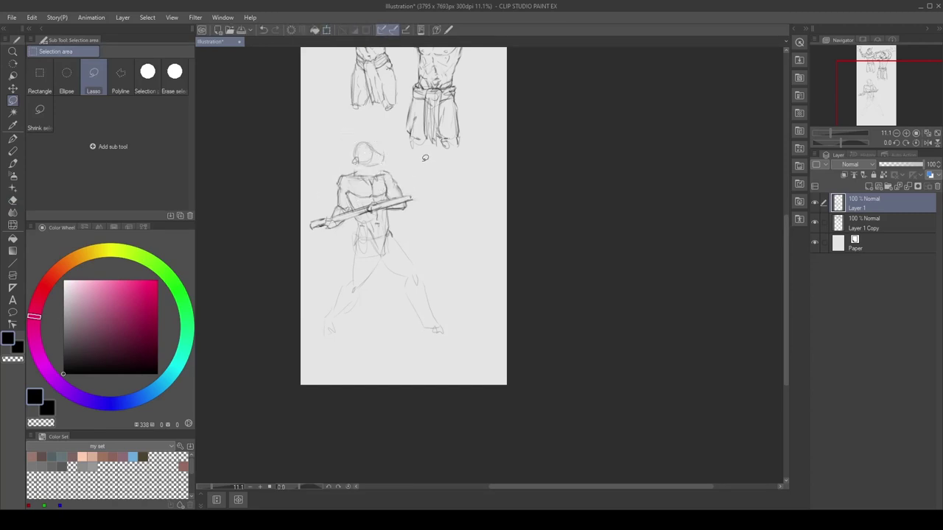
{"action": "key", "text": "b"}
{"action": "key", "text": "b"}
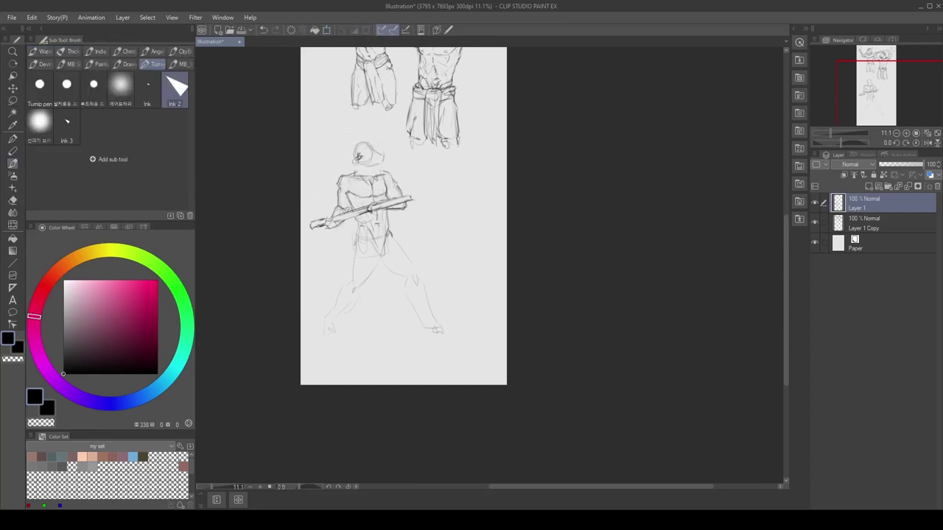
Step: Sketch the neck and shaggy fur collar and shape the muzzle on the lower figure's head
{"action": "scroll", "coordinate": [402, 214], "scroll_direction": "down", "scroll_amount": 1}
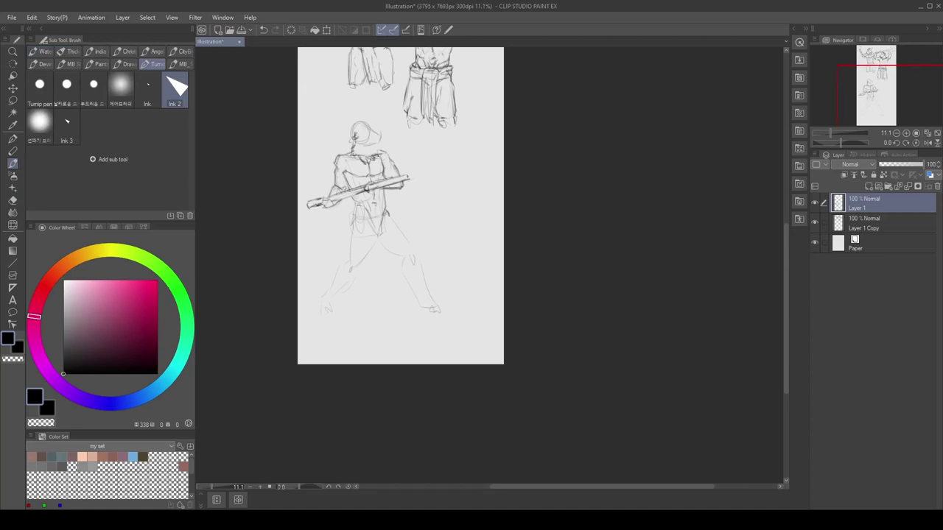
{"action": "scroll", "coordinate": [368, 155], "scroll_direction": "down", "scroll_amount": 1}
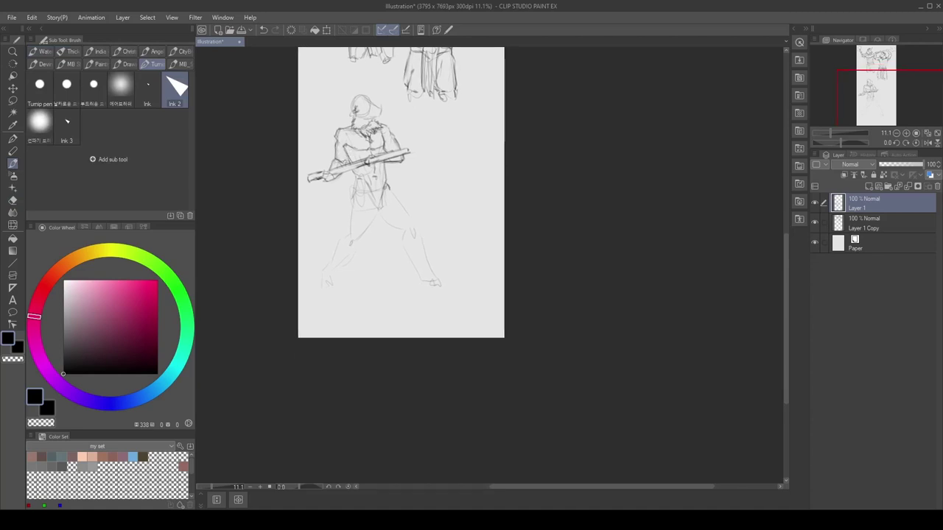
{"action": "scroll", "coordinate": [396, 231], "scroll_direction": "up", "scroll_amount": 3}
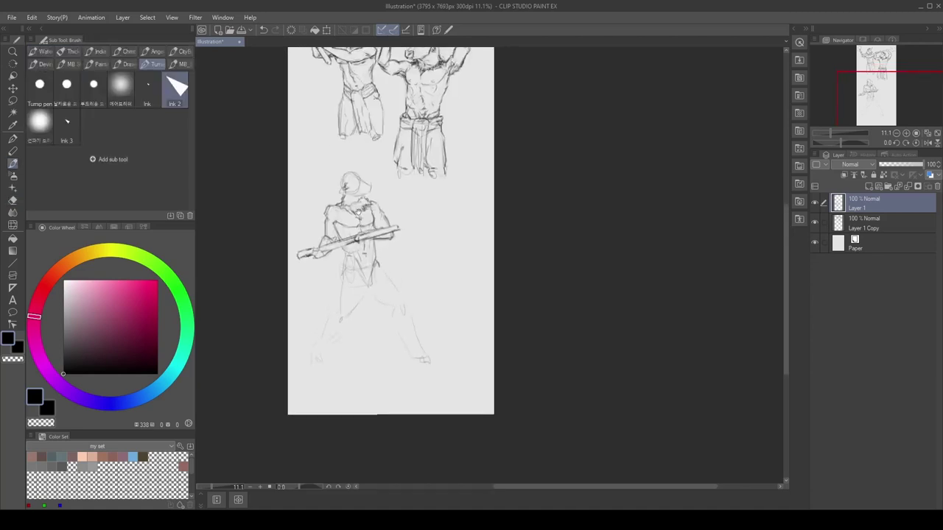
{"action": "scroll", "coordinate": [383, 237], "scroll_direction": "down", "scroll_amount": 3}
{"action": "scroll", "coordinate": [383, 238], "scroll_direction": "up", "scroll_amount": 5}
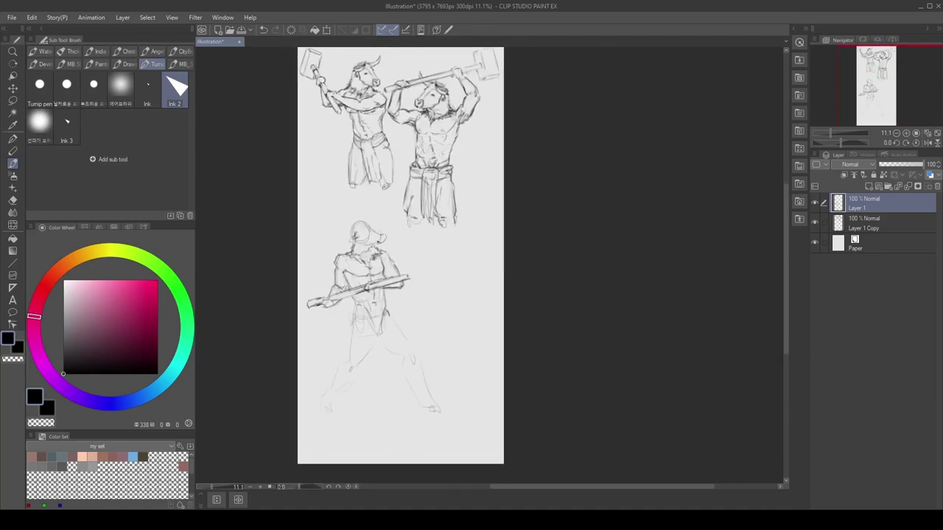
{"action": "scroll", "coordinate": [380, 242], "scroll_direction": "down", "scroll_amount": 5}
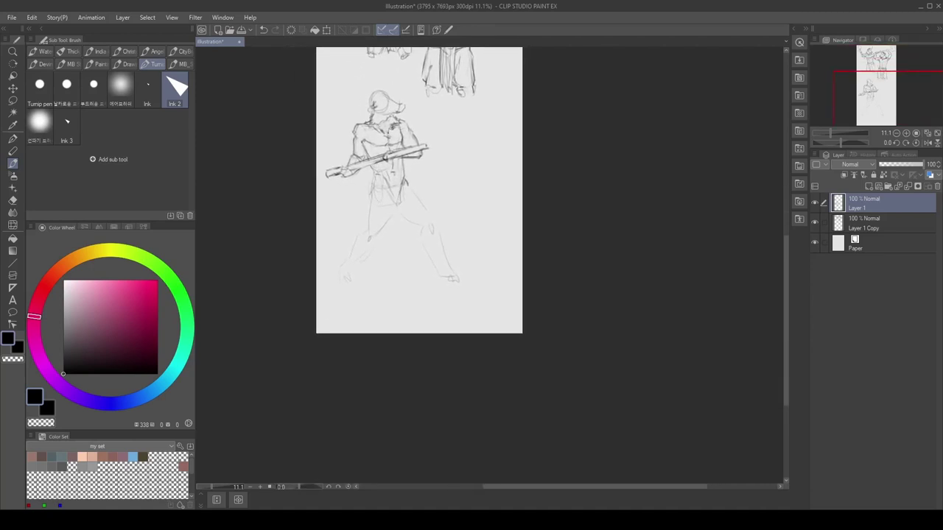
Step: Strengthen the hip, thigh, knee and calf contours of both legs over the rough construction lines
{"action": "mouse_move", "coordinate": [375, 174]}
{"action": "left_mouse_down"}
{"action": "mouse_move", "coordinate": [364, 231]}
{"action": "mouse_move", "coordinate": [383, 242]}
{"action": "mouse_move", "coordinate": [392, 230]}
{"action": "left_mouse_up"}
{"action": "mouse_move", "coordinate": [397, 196]}
{"action": "left_mouse_down"}
{"action": "mouse_move", "coordinate": [394, 215]}
{"action": "mouse_move", "coordinate": [343, 242]}
{"action": "mouse_move", "coordinate": [368, 237]}
{"action": "mouse_move", "coordinate": [302, 296]}
{"action": "left_mouse_up"}
{"action": "scroll", "coordinate": [420, 221], "scroll_direction": "down", "scroll_amount": 1}
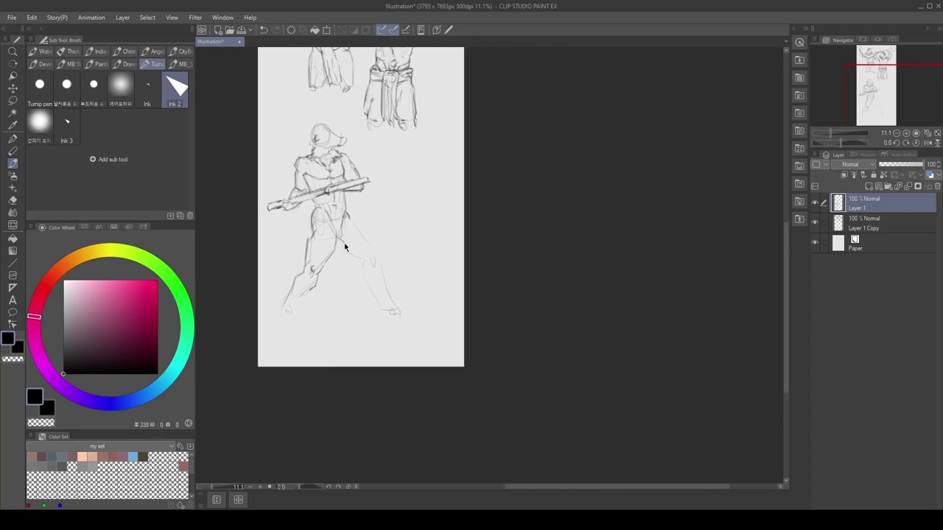
{"action": "key", "text": "ctrl+z"}
{"action": "left_click_drag", "start_coordinate": [344, 247], "coordinate": [372, 293]}
{"action": "left_click_drag", "start_coordinate": [361, 207], "coordinate": [323, 229]}
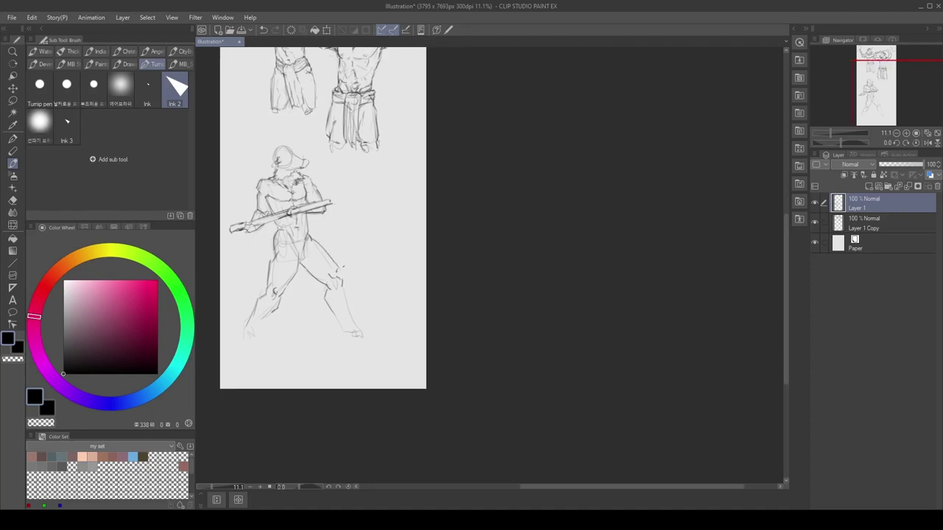
{"action": "mouse_move", "coordinate": [324, 236]}
{"action": "left_mouse_down"}
{"action": "mouse_move", "coordinate": [349, 205]}
{"action": "mouse_move", "coordinate": [390, 236]}
{"action": "left_mouse_up"}
Step: Lasso the figure's lower body and legs, shorten them slightly with a transform, and clear the selection
{"action": "scroll", "coordinate": [389, 221], "scroll_direction": "down", "scroll_amount": 2}
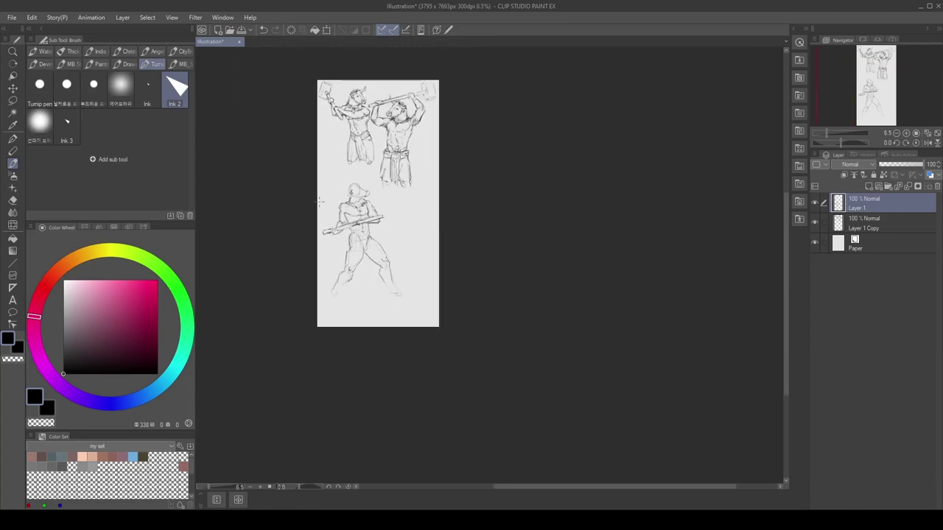
{"action": "scroll", "coordinate": [389, 221], "scroll_direction": "up", "scroll_amount": 3}
{"action": "key", "text": "m"}
{"action": "mouse_move", "coordinate": [376, 258]}
{"action": "left_mouse_down"}
{"action": "mouse_move", "coordinate": [407, 275]}
{"action": "mouse_move", "coordinate": [446, 249]}
{"action": "mouse_move", "coordinate": [466, 414]}
{"action": "mouse_move", "coordinate": [317, 310]}
{"action": "left_mouse_up"}
{"action": "left_click_drag", "start_coordinate": [547, 416], "coordinate": [539, 403]}
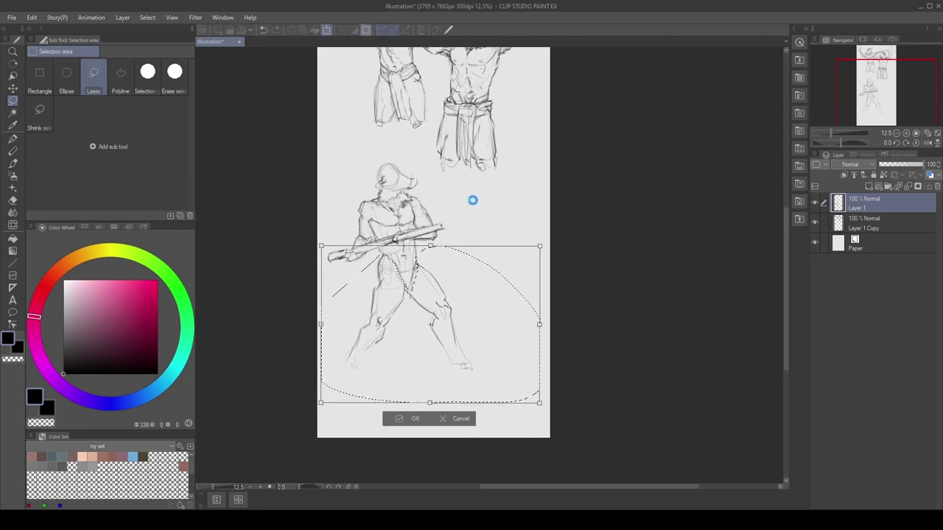
{"action": "key", "text": "Return"}
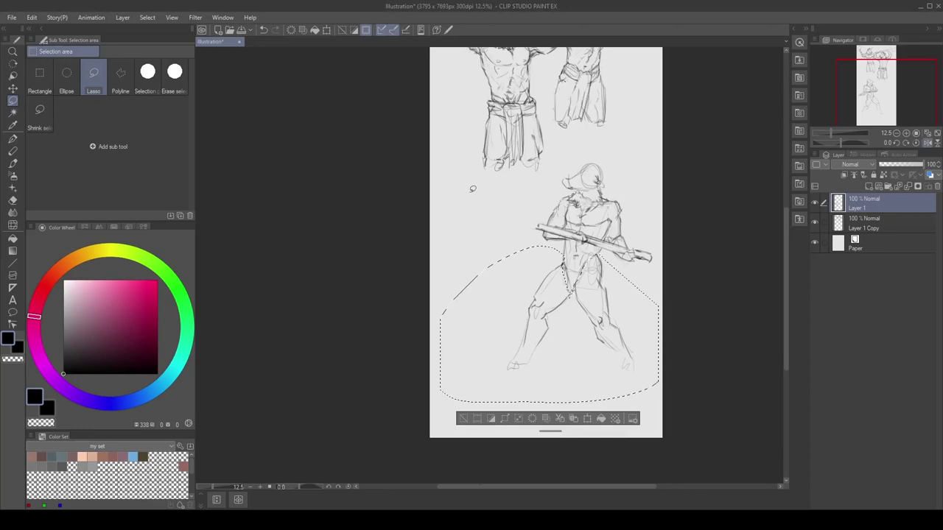
{"action": "scroll", "coordinate": [499, 268], "scroll_direction": "right", "scroll_amount": 2}
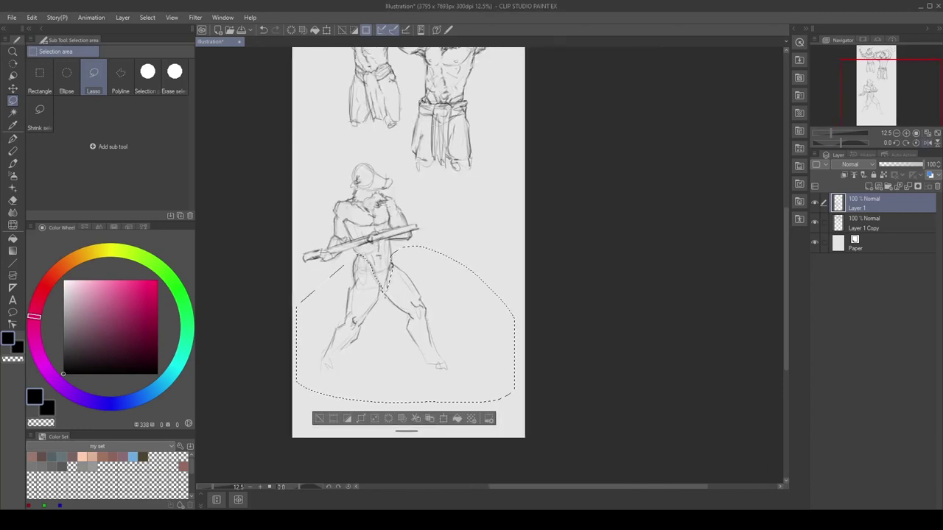
{"action": "key", "text": "ctrl+d"}
{"action": "key", "text": "b"}
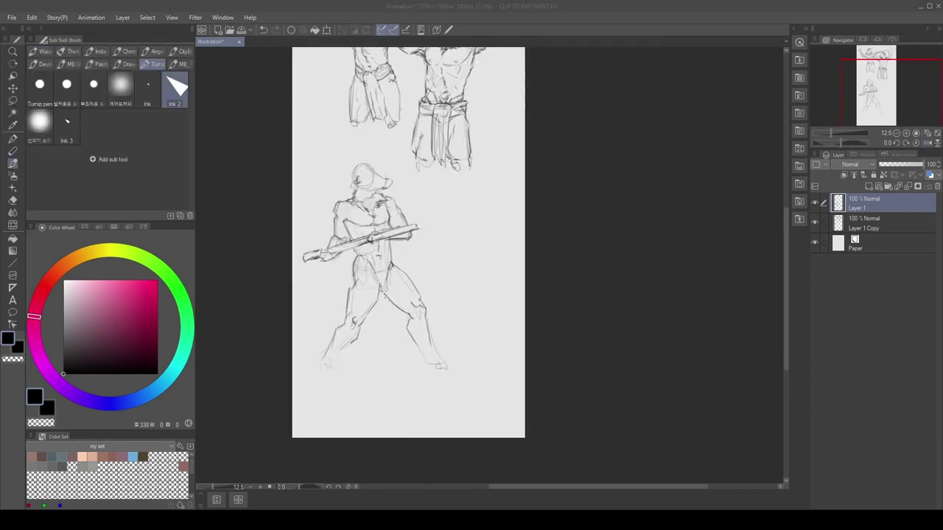
Step: Lasso the lower part of the right-hand leg, delete its lines and clear the selection
{"action": "mouse_move", "coordinate": [419, 347]}
{"action": "left_mouse_down"}
{"action": "mouse_move", "coordinate": [417, 358]}
{"action": "mouse_move", "coordinate": [447, 370]}
{"action": "mouse_move", "coordinate": [451, 362]}
{"action": "mouse_move", "coordinate": [451, 378]}
{"action": "mouse_move", "coordinate": [469, 371]}
{"action": "left_mouse_up"}
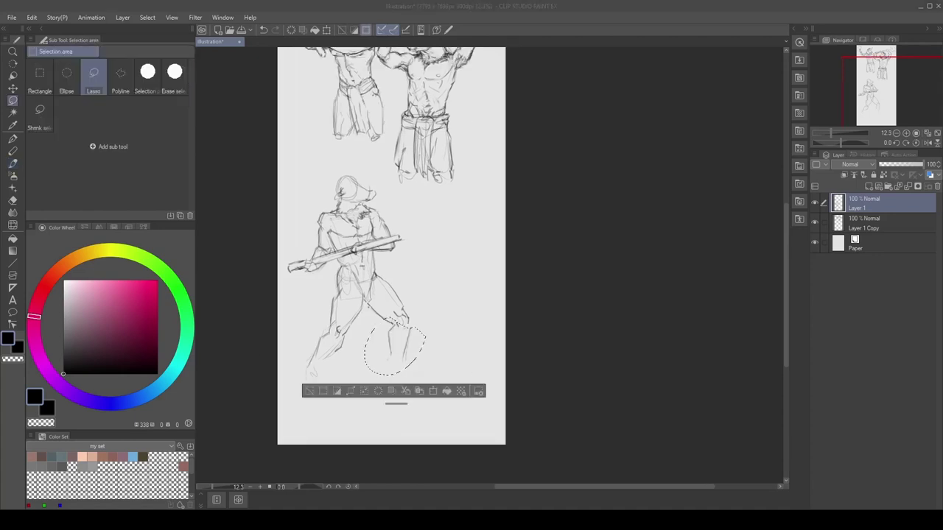
{"action": "key", "text": "Delete"}
{"action": "key", "text": "ctrl+d"}
Step: Redraw the right-hand lower leg as an animal-like hind leg ending in a cloven hoof
{"action": "key", "text": "p"}
{"action": "mouse_move", "coordinate": [389, 344]}
{"action": "left_mouse_down"}
{"action": "mouse_move", "coordinate": [388, 358]}
{"action": "mouse_move", "coordinate": [408, 356]}
{"action": "mouse_move", "coordinate": [389, 366]}
{"action": "mouse_move", "coordinate": [399, 380]}
{"action": "mouse_move", "coordinate": [405, 368]}
{"action": "left_mouse_up"}
{"action": "key", "text": "e"}
{"action": "key", "text": "b"}
{"action": "mouse_move", "coordinate": [404, 356]}
{"action": "left_mouse_down"}
{"action": "mouse_move", "coordinate": [408, 391]}
{"action": "mouse_move", "coordinate": [424, 390]}
{"action": "mouse_move", "coordinate": [419, 378]}
{"action": "mouse_move", "coordinate": [414, 388]}
{"action": "mouse_move", "coordinate": [441, 380]}
{"action": "left_mouse_up"}
{"action": "key", "text": "ctrl+z"}
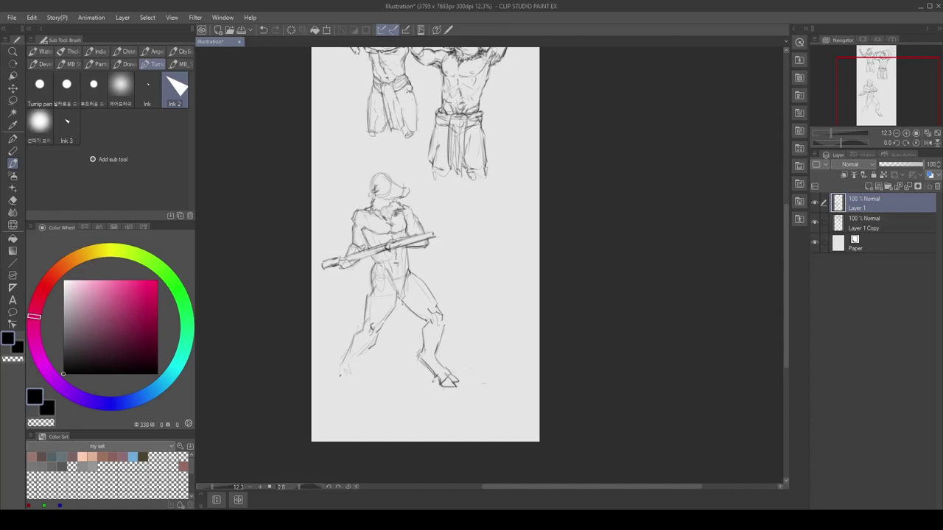
Step: Sketch a cloven hoof and a firmer shin contour on the left-hand leg
{"action": "left_click_drag", "start_coordinate": [337, 387], "coordinate": [346, 386]}
{"action": "mouse_move", "coordinate": [337, 349]}
{"action": "left_mouse_down"}
{"action": "mouse_move", "coordinate": [343, 375]}
{"action": "mouse_move", "coordinate": [364, 363]}
{"action": "mouse_move", "coordinate": [347, 383]}
{"action": "left_mouse_up"}
{"action": "left_click_drag", "start_coordinate": [425, 243], "coordinate": [417, 262]}
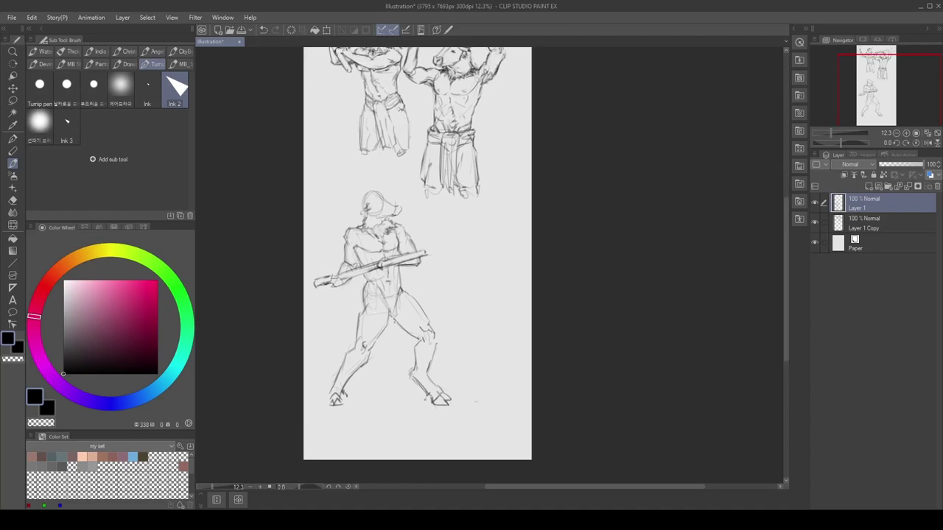
Step: Darken and refine the left-hand lower leg, ankle and hoof with heavier strokes
{"action": "key", "text": "b"}
{"action": "key", "text": "p"}
{"action": "key", "text": "b"}
{"action": "key", "text": "p"}
{"action": "key", "text": "b"}
{"action": "key", "text": "p"}
{"action": "left_click_drag", "start_coordinate": [375, 322], "coordinate": [326, 303]}
{"action": "left_click_drag", "start_coordinate": [272, 347], "coordinate": [266, 362]}
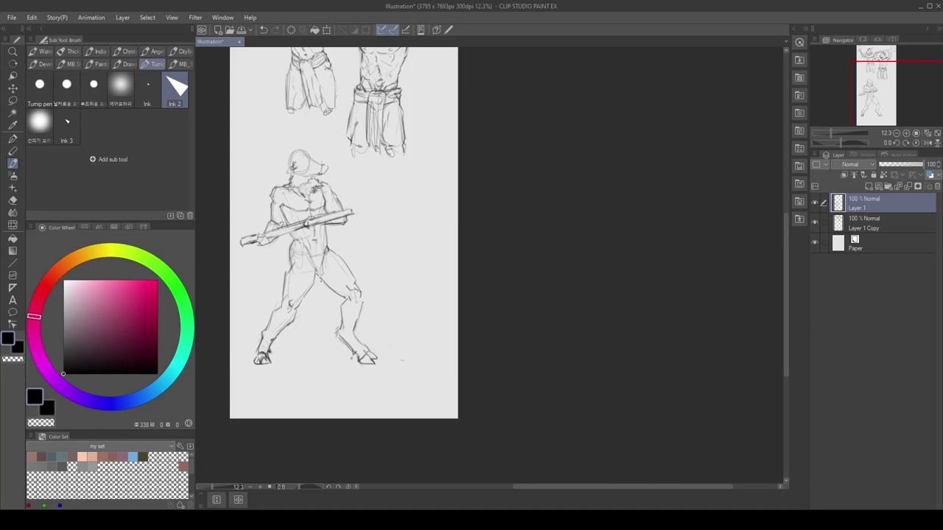
{"action": "key", "text": "b"}
{"action": "key", "text": "p"}
{"action": "left_click_drag", "start_coordinate": [339, 235], "coordinate": [382, 214]}
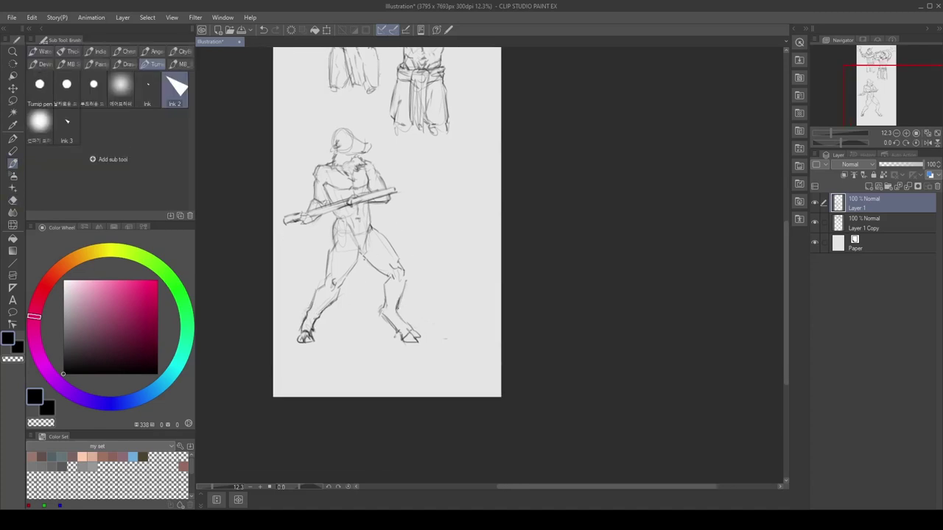
Step: Clean up stray sketch lines around the third figure's right-hand lower leg and hoof with the soft eraser
{"action": "key", "text": "e"}
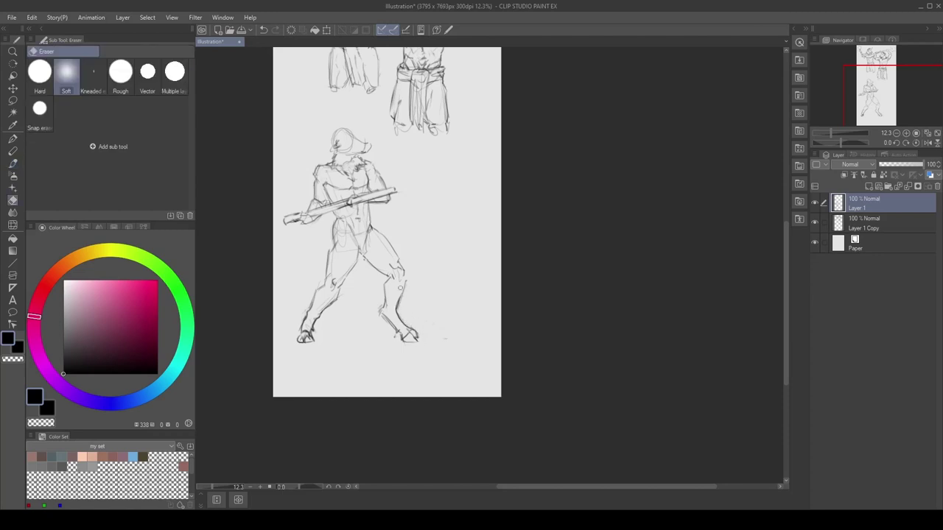
{"action": "left_click_drag", "start_coordinate": [413, 324], "coordinate": [414, 361]}
{"action": "left_click_drag", "start_coordinate": [427, 207], "coordinate": [430, 255]}
{"action": "key", "text": "p"}
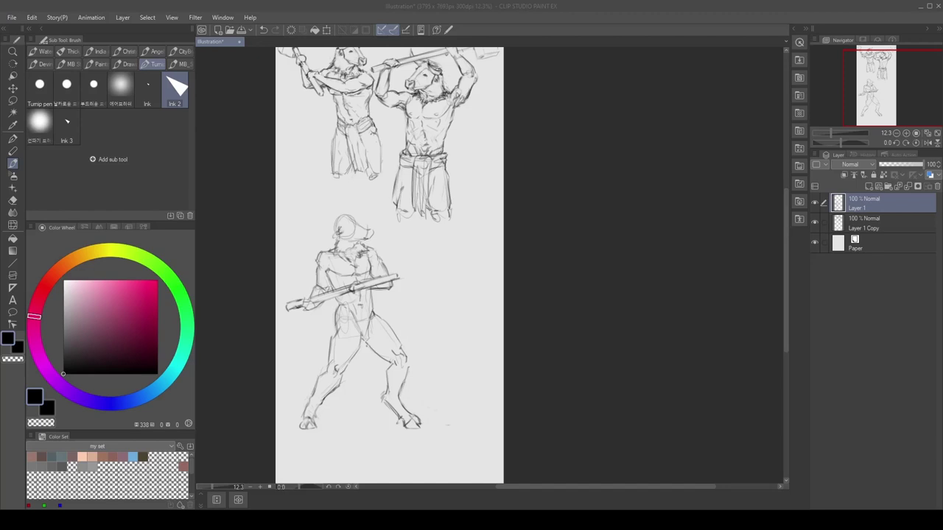
Step: Redraw the third figure's snout with a sloping bridge, rounded muzzle and dark nostril, undoing one misplaced stroke
{"action": "scroll", "coordinate": [381, 226], "scroll_direction": "up", "scroll_amount": 2}
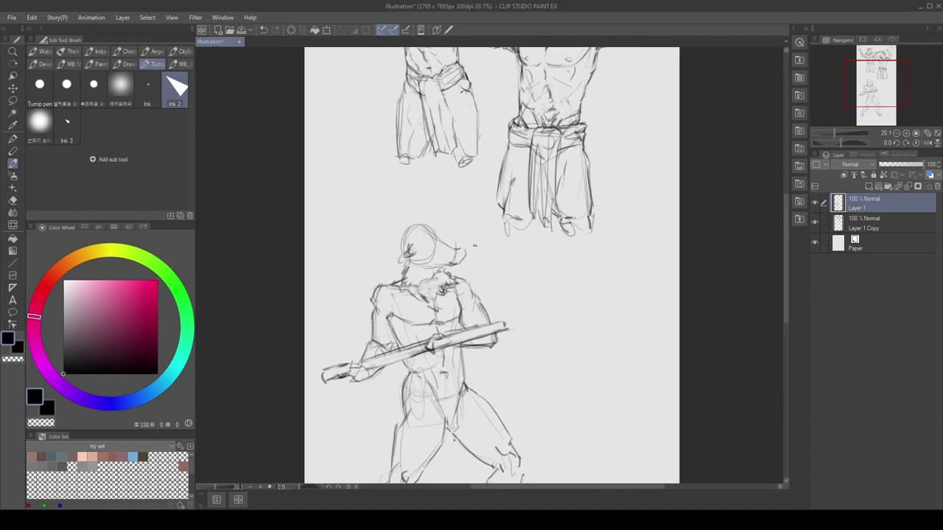
{"action": "key", "text": "e"}
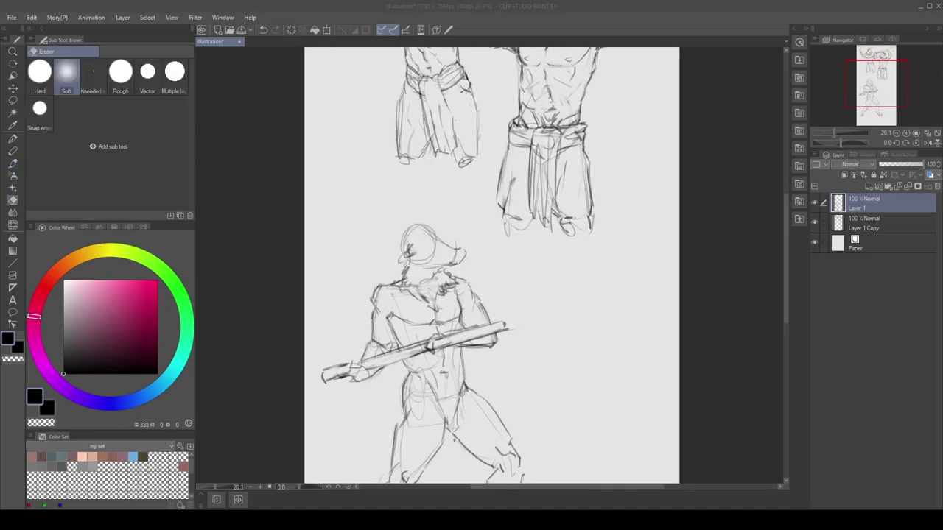
{"action": "key", "text": "b"}
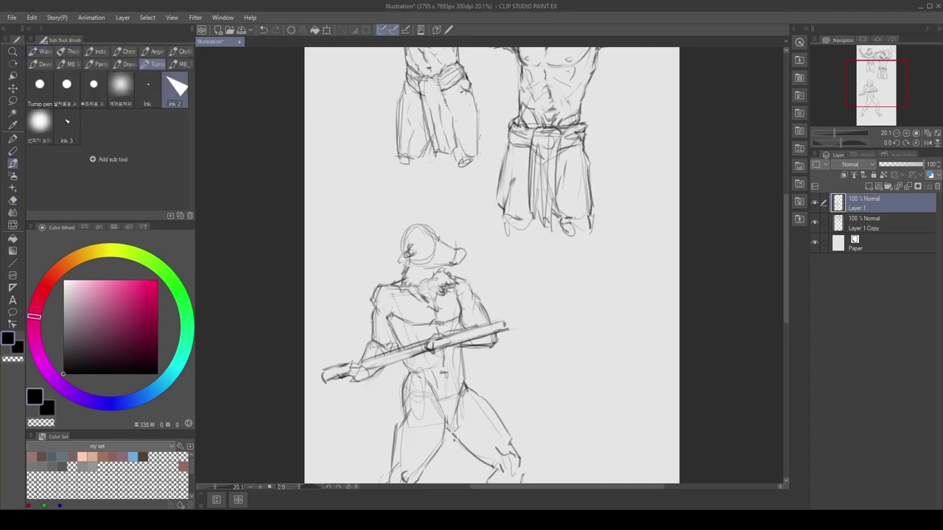
{"action": "key", "text": "ctrl+z"}
{"action": "mouse_move", "coordinate": [436, 237]}
{"action": "left_mouse_down"}
{"action": "mouse_move", "coordinate": [465, 248]}
{"action": "mouse_move", "coordinate": [450, 255]}
{"action": "left_mouse_up"}
{"action": "key", "text": "e"}
{"action": "key", "text": "b"}
{"action": "mouse_move", "coordinate": [447, 255]}
{"action": "left_mouse_down"}
{"action": "mouse_move", "coordinate": [452, 265]}
{"action": "mouse_move", "coordinate": [474, 249]}
{"action": "left_mouse_up"}
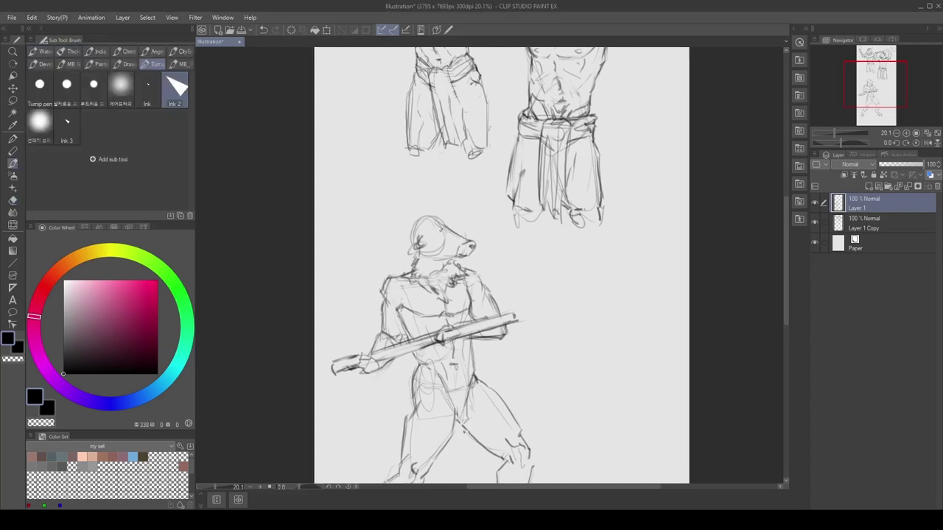
Step: Soften the construction circle inside the third figure's head with the eraser and sketch in the eye and brow
{"action": "key", "text": "e"}
{"action": "key", "text": "b"}
{"action": "key", "text": "e"}
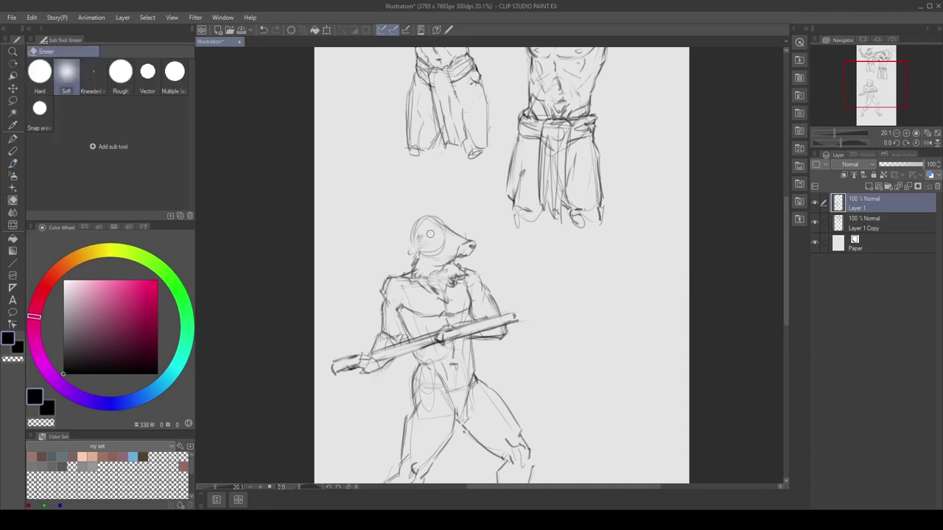
{"action": "key", "text": "b"}
{"action": "key", "text": "e"}
{"action": "key", "text": "b"}
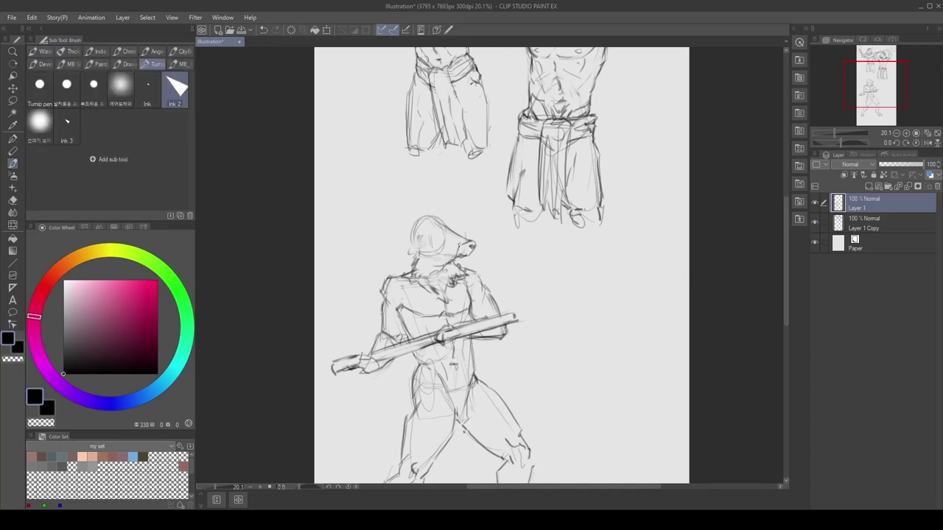
{"action": "left_click_drag", "start_coordinate": [439, 237], "coordinate": [445, 231]}
{"action": "key", "text": "e"}
{"action": "key", "text": "b"}
{"action": "key", "text": "e"}
{"action": "key", "text": "b"}
Step: Sketch curved horns on the third figure's head and a shaggy mane down the back of its neck
{"action": "mouse_move", "coordinate": [422, 229]}
{"action": "left_mouse_down"}
{"action": "mouse_move", "coordinate": [423, 207]}
{"action": "mouse_move", "coordinate": [449, 195]}
{"action": "mouse_move", "coordinate": [455, 178]}
{"action": "mouse_move", "coordinate": [430, 212]}
{"action": "mouse_move", "coordinate": [439, 213]}
{"action": "mouse_move", "coordinate": [418, 196]}
{"action": "mouse_move", "coordinate": [402, 231]}
{"action": "mouse_move", "coordinate": [420, 222]}
{"action": "mouse_move", "coordinate": [404, 220]}
{"action": "mouse_move", "coordinate": [397, 233]}
{"action": "left_mouse_up"}
{"action": "key", "text": "e"}
{"action": "key", "text": "b"}
{"action": "left_click_drag", "start_coordinate": [405, 234], "coordinate": [395, 261]}
{"action": "mouse_move", "coordinate": [407, 255]}
{"action": "left_mouse_down"}
{"action": "mouse_move", "coordinate": [395, 275]}
{"action": "mouse_move", "coordinate": [432, 278]}
{"action": "left_mouse_up"}
{"action": "left_click_drag", "start_coordinate": [457, 265], "coordinate": [442, 274]}
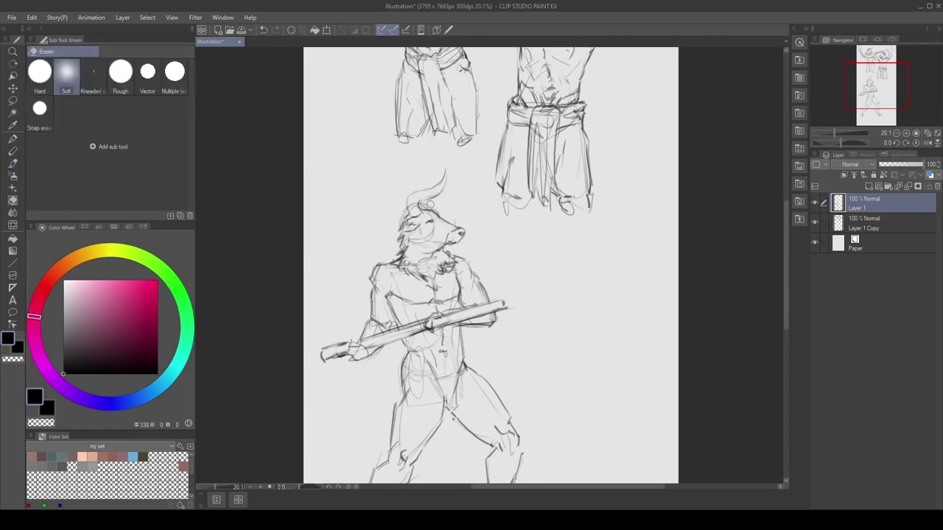
{"action": "mouse_move", "coordinate": [423, 240]}
{"action": "left_mouse_down"}
{"action": "mouse_move", "coordinate": [400, 219]}
{"action": "mouse_move", "coordinate": [431, 247]}
{"action": "mouse_move", "coordinate": [429, 262]}
{"action": "mouse_move", "coordinate": [405, 233]}
{"action": "mouse_move", "coordinate": [420, 219]}
{"action": "mouse_move", "coordinate": [415, 202]}
{"action": "left_mouse_up"}
{"action": "key", "text": "e"}
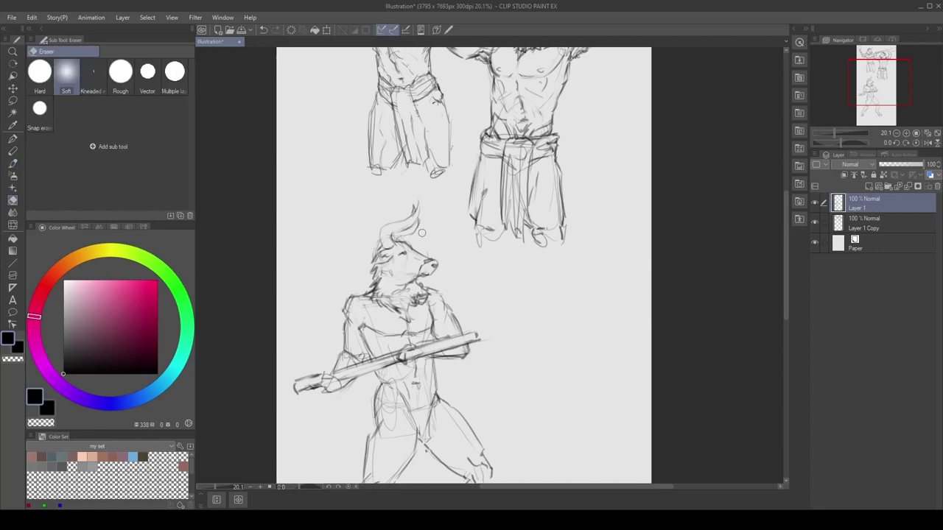
Step: Lasso the entire third figure, reposition it with a free transform and clear the selection
{"action": "scroll", "coordinate": [416, 236], "scroll_direction": "down", "scroll_amount": 2}
{"action": "scroll", "coordinate": [417, 236], "scroll_direction": "up", "scroll_amount": 1}
{"action": "key", "text": "m"}
{"action": "mouse_move", "coordinate": [419, 180]}
{"action": "left_mouse_down"}
{"action": "mouse_move", "coordinate": [331, 295]}
{"action": "mouse_move", "coordinate": [414, 178]}
{"action": "left_mouse_up"}
{"action": "key", "text": "ctrl+t"}
{"action": "left_click_drag", "start_coordinate": [412, 294], "coordinate": [433, 280]}
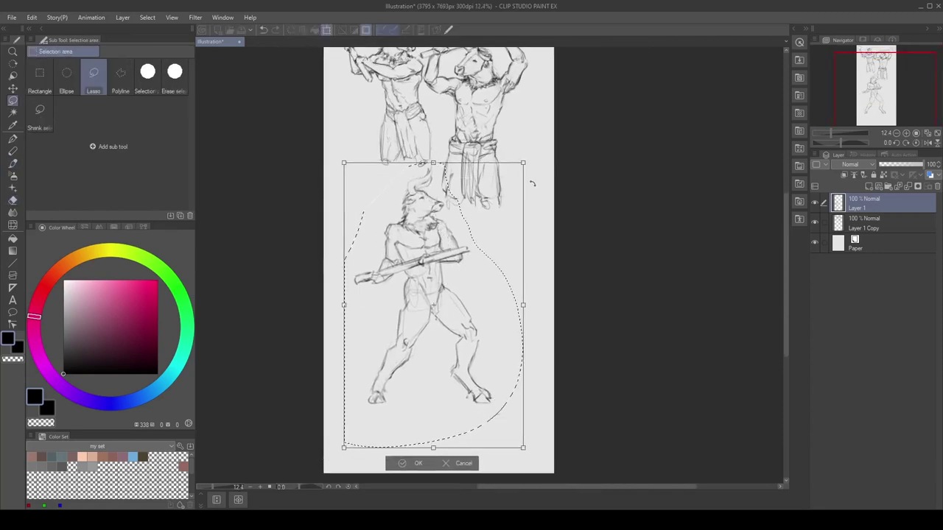
{"action": "key", "text": "Return"}
{"action": "key", "text": "ctrl+d"}
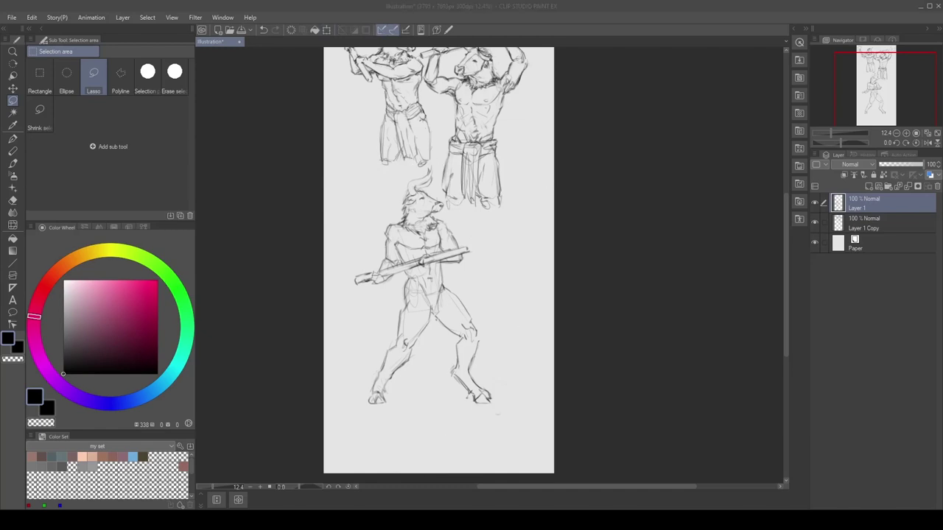
Step: Sketch a large blocky hammer head on the left-hand end of the third figure's weapon
{"action": "key", "text": "b"}
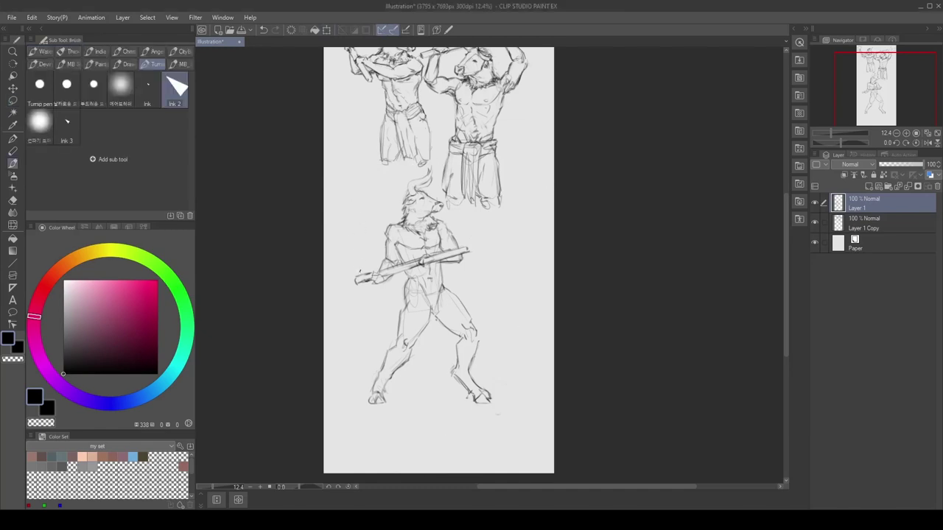
{"action": "left_click_drag", "start_coordinate": [346, 254], "coordinate": [356, 262]}
{"action": "left_click_drag", "start_coordinate": [330, 269], "coordinate": [353, 299]}
{"action": "scroll", "coordinate": [417, 265], "scroll_direction": "down", "scroll_amount": 3}
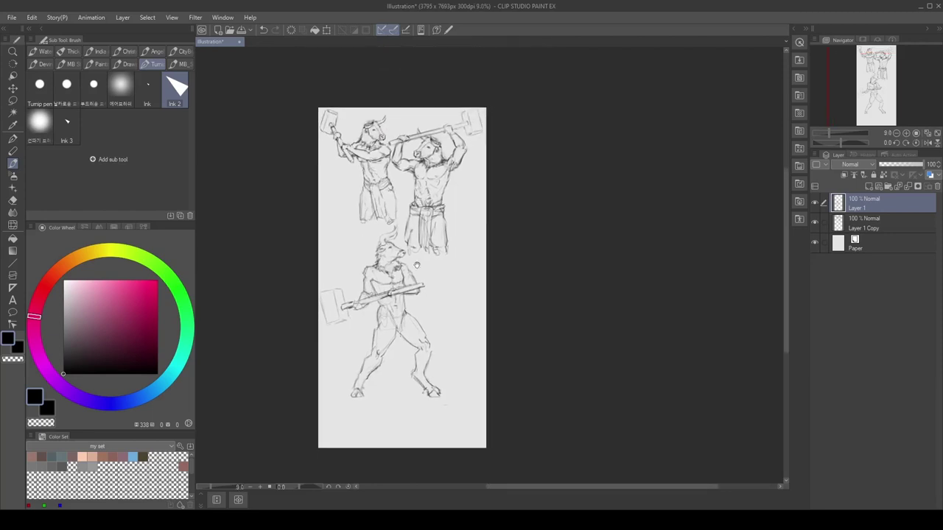
{"action": "scroll", "coordinate": [417, 265], "scroll_direction": "up", "scroll_amount": 2}
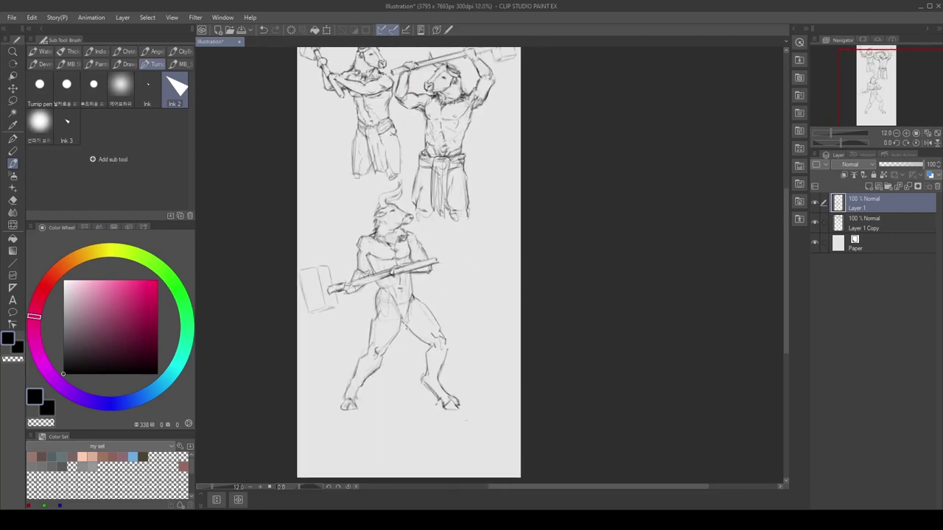
Step: Widen the canvas to 5218 px, adding empty space to the right of the three figures
{"action": "scroll", "coordinate": [305, 203], "scroll_direction": "down", "scroll_amount": 3}
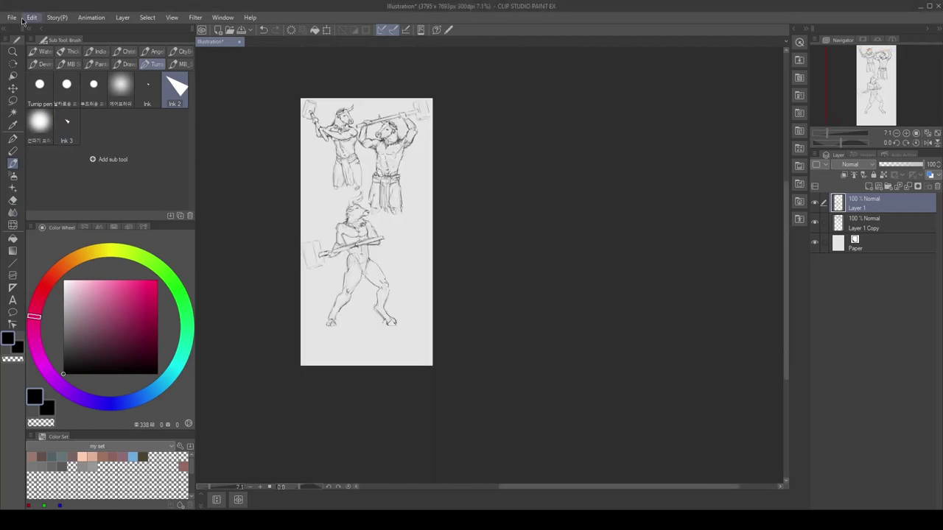
{"action": "key", "text": "ctrl+alt+c"}
{"action": "left_click_drag", "start_coordinate": [431, 265], "coordinate": [481, 231]}
{"action": "key", "text": "Return"}
{"action": "scroll", "coordinate": [445, 236], "scroll_direction": "up", "scroll_amount": 2}
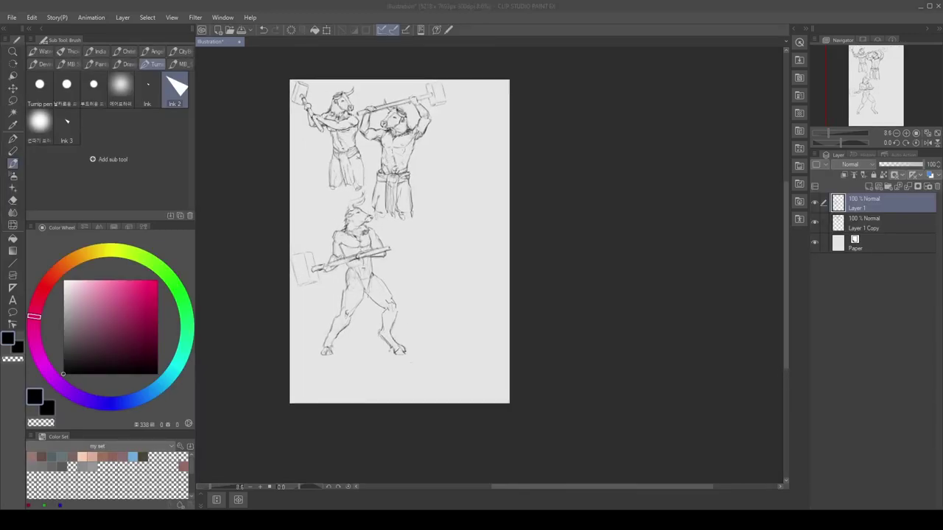
Step: Block in a fourth, front-facing figure beside the third with a head oval, shoulder line, ribcage, belly and pelvis
{"action": "scroll", "coordinate": [533, 251], "scroll_direction": "up", "scroll_amount": 2}
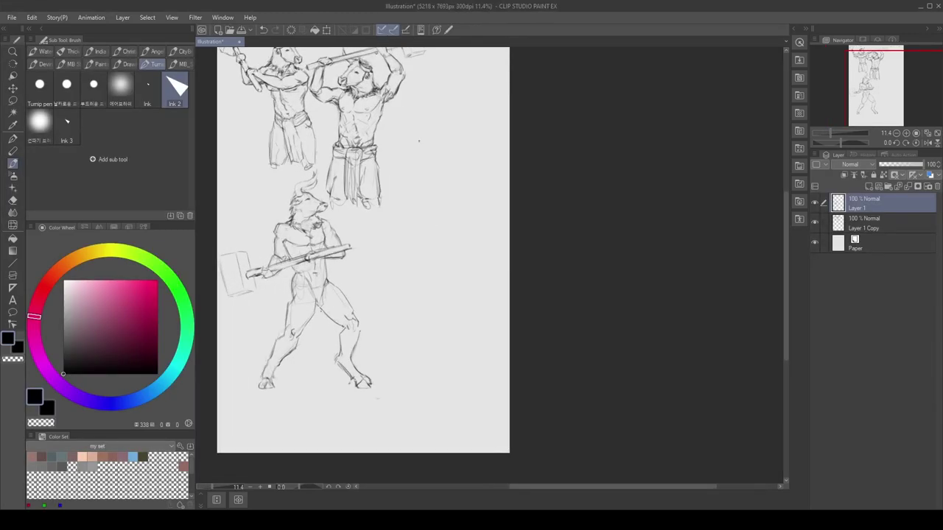
{"action": "mouse_move", "coordinate": [482, 230]}
{"action": "left_mouse_down"}
{"action": "mouse_move", "coordinate": [410, 232]}
{"action": "mouse_move", "coordinate": [469, 235]}
{"action": "left_mouse_up"}
{"action": "left_click_drag", "start_coordinate": [408, 236], "coordinate": [426, 284]}
{"action": "mouse_move", "coordinate": [469, 238]}
{"action": "left_mouse_down"}
{"action": "mouse_move", "coordinate": [450, 280]}
{"action": "mouse_move", "coordinate": [465, 257]}
{"action": "left_mouse_up"}
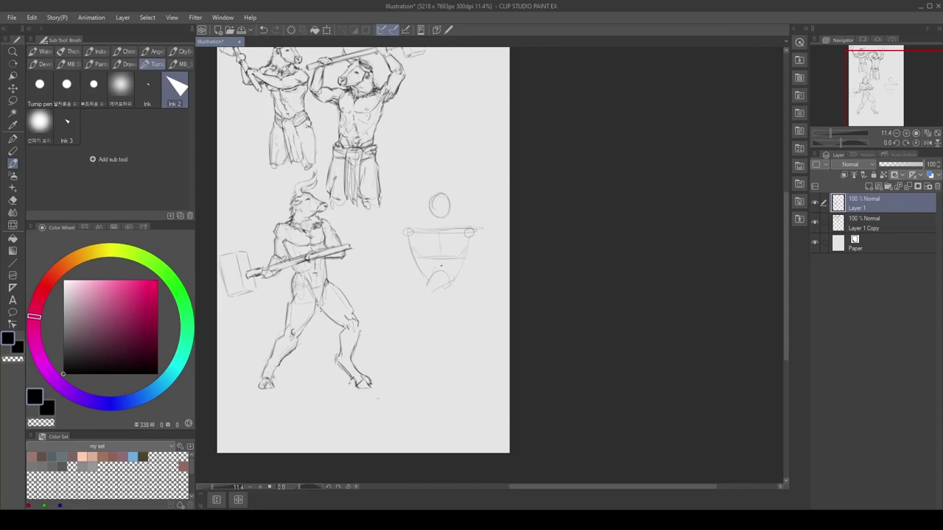
{"action": "left_click_drag", "start_coordinate": [441, 295], "coordinate": [442, 312]}
{"action": "mouse_move", "coordinate": [429, 279]}
{"action": "left_mouse_down"}
{"action": "mouse_move", "coordinate": [423, 295]}
{"action": "mouse_move", "coordinate": [461, 308]}
{"action": "mouse_move", "coordinate": [420, 310]}
{"action": "mouse_move", "coordinate": [426, 298]}
{"action": "left_mouse_up"}
{"action": "mouse_move", "coordinate": [421, 317]}
{"action": "left_mouse_down"}
{"action": "mouse_move", "coordinate": [436, 302]}
{"action": "mouse_move", "coordinate": [442, 324]}
{"action": "mouse_move", "coordinate": [400, 298]}
{"action": "mouse_move", "coordinate": [418, 283]}
{"action": "left_mouse_up"}
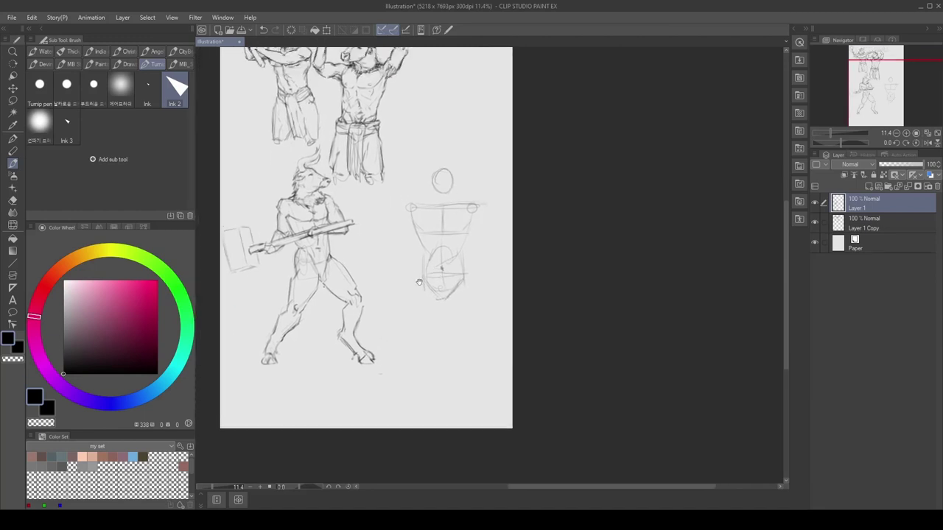
Step: Sketch the fourth figure's neck slopes, rounded shoulders and both upper arms
{"action": "left_click_drag", "start_coordinate": [410, 205], "coordinate": [408, 221]}
{"action": "left_click_drag", "start_coordinate": [475, 204], "coordinate": [477, 221]}
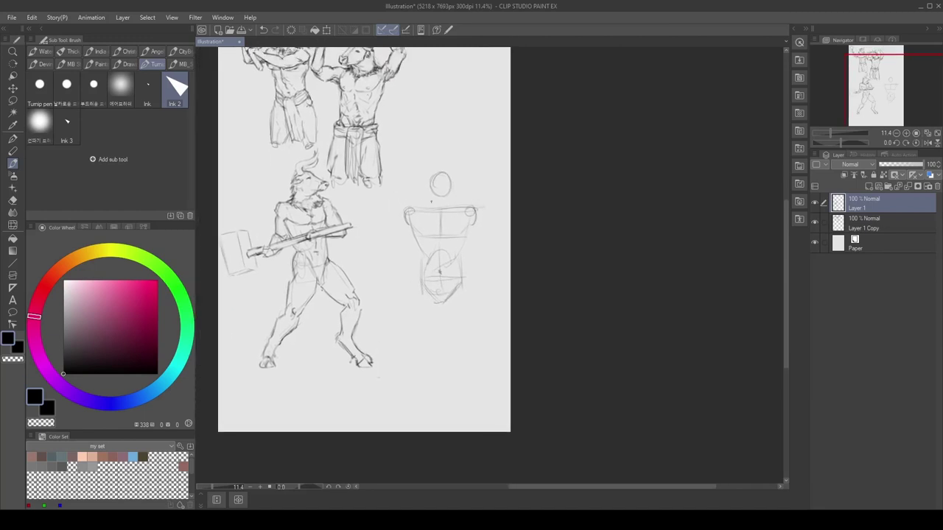
{"action": "left_click_drag", "start_coordinate": [431, 201], "coordinate": [408, 211]}
{"action": "left_click_drag", "start_coordinate": [452, 199], "coordinate": [471, 208]}
{"action": "left_click_drag", "start_coordinate": [407, 228], "coordinate": [417, 231]}
{"action": "left_click_drag", "start_coordinate": [477, 211], "coordinate": [484, 230]}
{"action": "left_click_drag", "start_coordinate": [403, 225], "coordinate": [410, 236]}
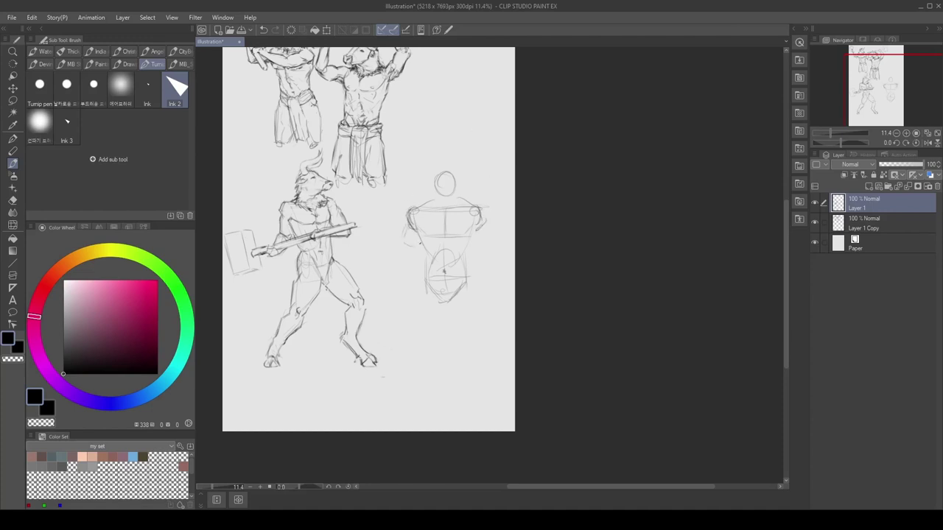
{"action": "mouse_move", "coordinate": [479, 234]}
{"action": "left_mouse_down"}
{"action": "mouse_move", "coordinate": [498, 251]}
{"action": "mouse_move", "coordinate": [480, 241]}
{"action": "left_mouse_up"}
{"action": "left_click_drag", "start_coordinate": [479, 205], "coordinate": [499, 243]}
{"action": "mouse_move", "coordinate": [402, 221]}
{"action": "left_mouse_down"}
{"action": "mouse_move", "coordinate": [408, 242]}
{"action": "mouse_move", "coordinate": [373, 237]}
{"action": "left_mouse_up"}
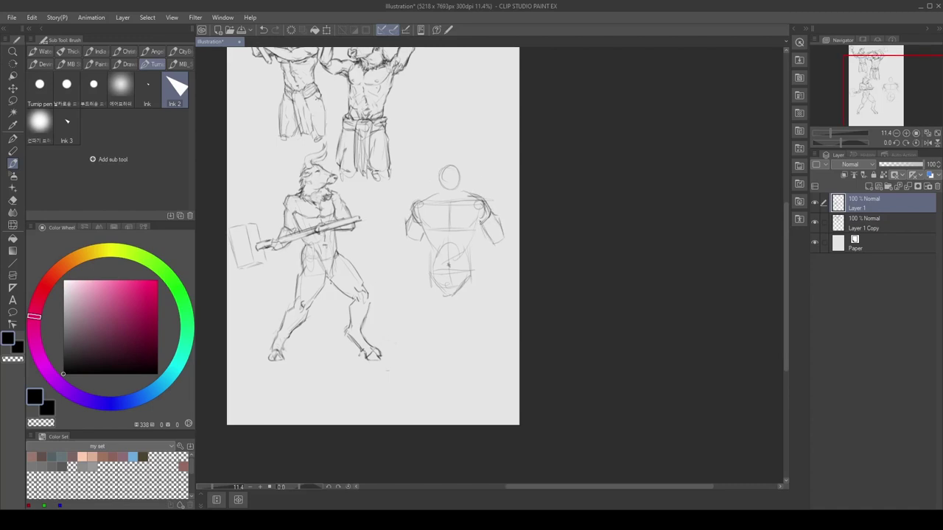
Step: Outline the sides of the fourth figure's torso from the chest down to the hips
{"action": "mouse_move", "coordinate": [467, 227]}
{"action": "left_mouse_down"}
{"action": "mouse_move", "coordinate": [476, 216]}
{"action": "mouse_move", "coordinate": [445, 230]}
{"action": "mouse_move", "coordinate": [477, 236]}
{"action": "mouse_move", "coordinate": [461, 280]}
{"action": "left_mouse_up"}
{"action": "mouse_move", "coordinate": [455, 274]}
{"action": "left_mouse_down"}
{"action": "mouse_move", "coordinate": [468, 293]}
{"action": "mouse_move", "coordinate": [425, 286]}
{"action": "mouse_move", "coordinate": [425, 271]}
{"action": "left_mouse_up"}
{"action": "left_click_drag", "start_coordinate": [426, 223], "coordinate": [425, 248]}
{"action": "left_click_drag", "start_coordinate": [427, 245], "coordinate": [426, 275]}
{"action": "left_click_drag", "start_coordinate": [469, 169], "coordinate": [455, 159]}
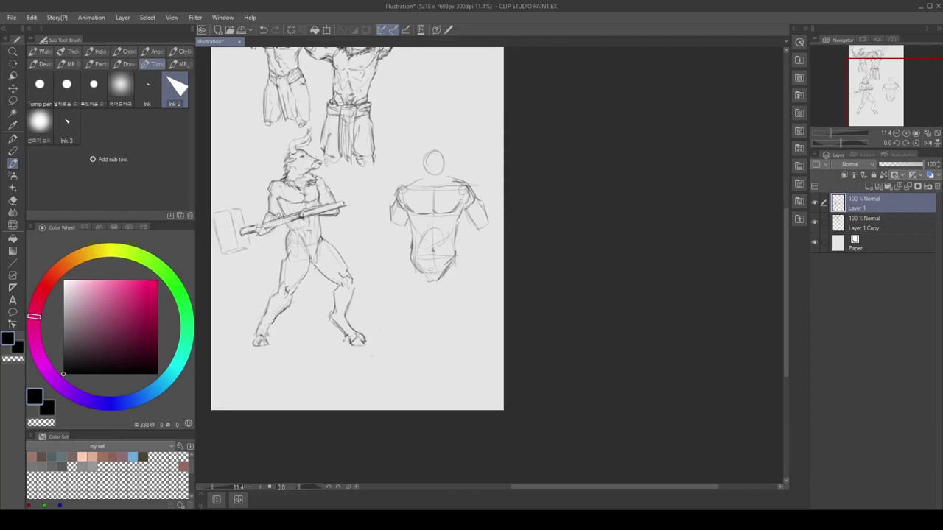
Step: Lasso the fourth figure's lower torso, adjust it with a free transform and clear the selection
{"action": "key", "text": "m"}
{"action": "mouse_move", "coordinate": [478, 219]}
{"action": "left_mouse_down"}
{"action": "mouse_move", "coordinate": [455, 221]}
{"action": "mouse_move", "coordinate": [471, 277]}
{"action": "mouse_move", "coordinate": [466, 263]}
{"action": "left_mouse_up"}
{"action": "key", "text": "ctrl+t"}
{"action": "key", "text": "Return"}
{"action": "key", "text": "ctrl+d"}
{"action": "key", "text": "b"}
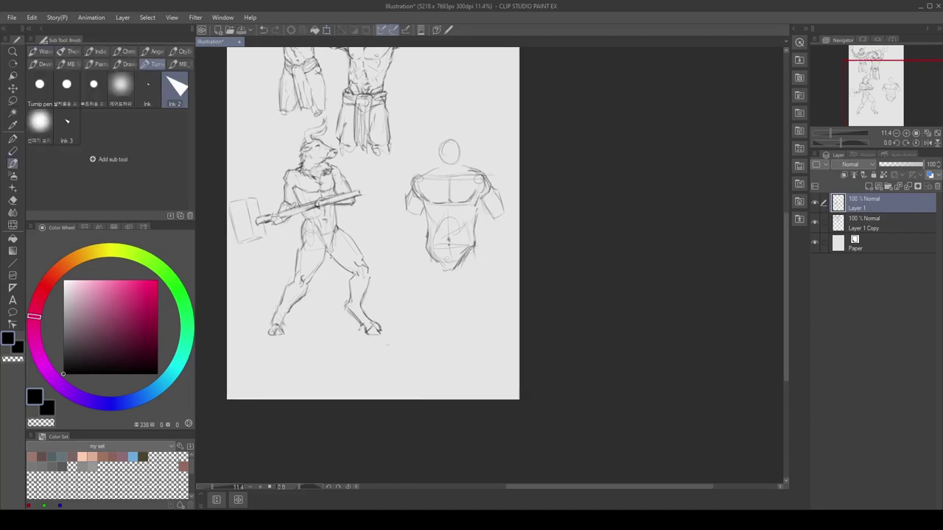
Step: Refine the fourth figure's chest and abdominal lines, alternating between brush and eraser
{"action": "mouse_move", "coordinate": [461, 216]}
{"action": "left_mouse_down"}
{"action": "mouse_move", "coordinate": [439, 240]}
{"action": "mouse_move", "coordinate": [445, 194]}
{"action": "left_mouse_up"}
{"action": "key", "text": "e"}
{"action": "key", "text": "b"}
{"action": "key", "text": "e"}
{"action": "key", "text": "b"}
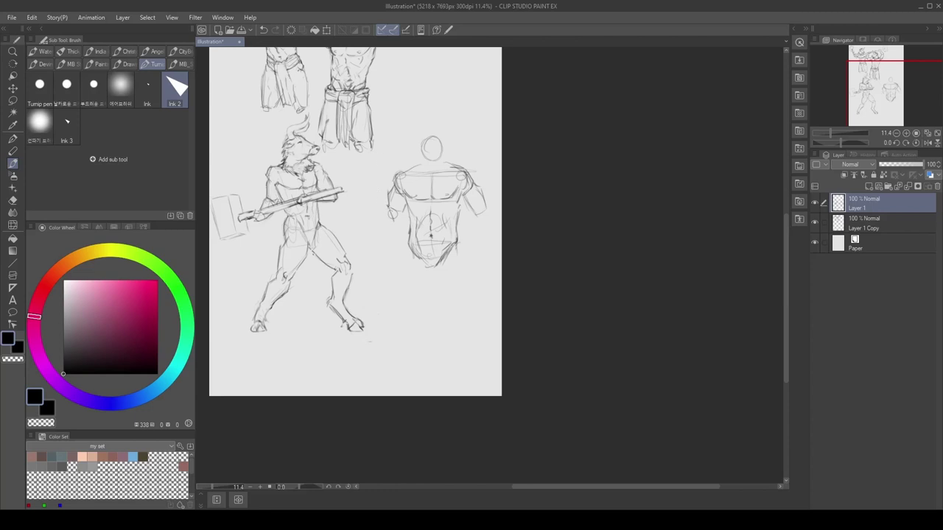
Step: Sketch the fourth figure's left-hand forearm and fist gripping a long, upright weapon shaft
{"action": "mouse_move", "coordinate": [389, 207]}
{"action": "left_mouse_down"}
{"action": "mouse_move", "coordinate": [363, 215]}
{"action": "mouse_move", "coordinate": [392, 220]}
{"action": "mouse_move", "coordinate": [358, 220]}
{"action": "mouse_move", "coordinate": [377, 200]}
{"action": "mouse_move", "coordinate": [375, 209]}
{"action": "mouse_move", "coordinate": [365, 205]}
{"action": "mouse_move", "coordinate": [378, 294]}
{"action": "left_mouse_up"}
{"action": "left_click_drag", "start_coordinate": [373, 261], "coordinate": [380, 309]}
{"action": "left_click_drag", "start_coordinate": [374, 230], "coordinate": [390, 328]}
{"action": "left_click_drag", "start_coordinate": [360, 286], "coordinate": [374, 274]}
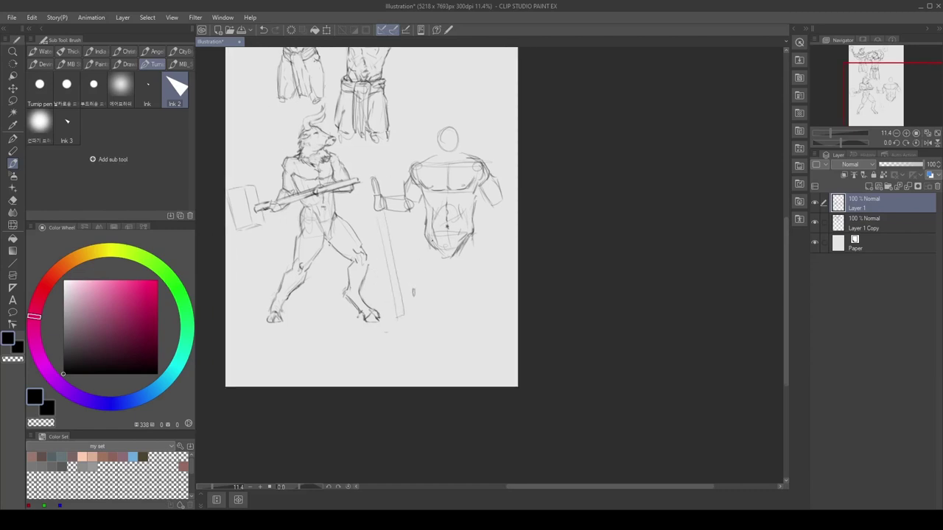
Step: Sketch both thighs of the fourth figure from the hips down to the knees
{"action": "left_click_drag", "start_coordinate": [424, 236], "coordinate": [413, 292]}
{"action": "left_click_drag", "start_coordinate": [449, 264], "coordinate": [431, 290]}
{"action": "left_click_drag", "start_coordinate": [368, 221], "coordinate": [354, 204]}
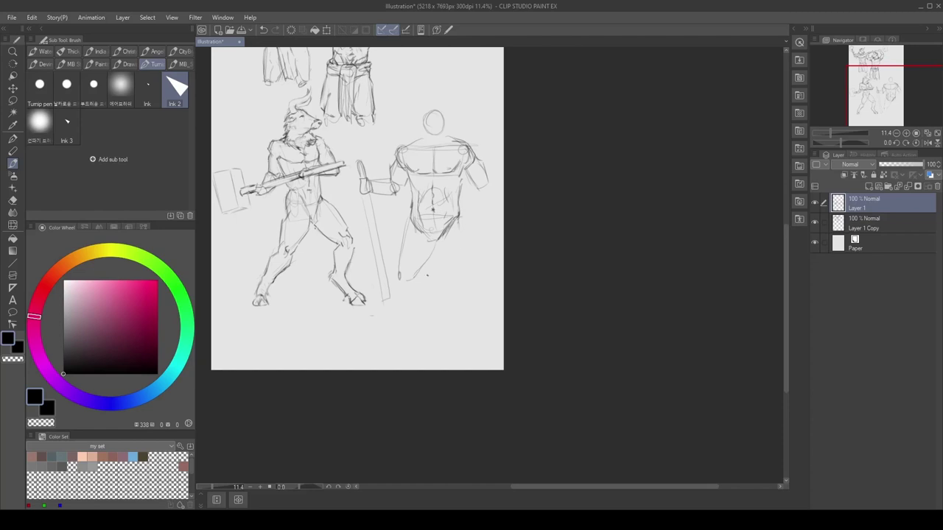
{"action": "left_click_drag", "start_coordinate": [463, 239], "coordinate": [439, 287]}
{"action": "left_click_drag", "start_coordinate": [469, 221], "coordinate": [463, 289]}
{"action": "left_click_drag", "start_coordinate": [368, 221], "coordinate": [383, 205]}
Step: Sketch the fourth figure's two lower legs as bent animal hind legs ending in hooves
{"action": "mouse_move", "coordinate": [414, 262]}
{"action": "left_mouse_down"}
{"action": "mouse_move", "coordinate": [434, 318]}
{"action": "mouse_move", "coordinate": [439, 309]}
{"action": "mouse_move", "coordinate": [449, 316]}
{"action": "mouse_move", "coordinate": [417, 344]}
{"action": "left_mouse_up"}
{"action": "left_click_drag", "start_coordinate": [368, 221], "coordinate": [356, 221]}
{"action": "left_click_drag", "start_coordinate": [463, 265], "coordinate": [464, 322]}
{"action": "left_click_drag", "start_coordinate": [474, 311], "coordinate": [476, 321]}
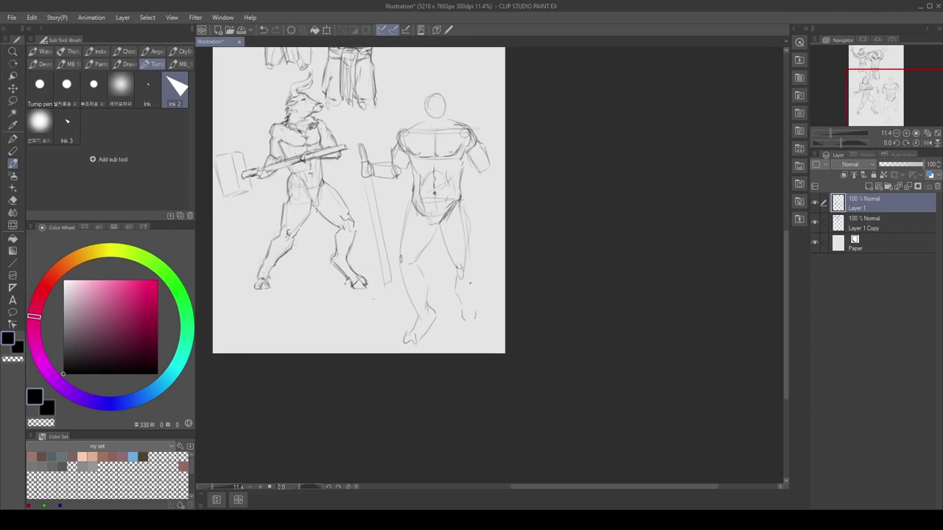
{"action": "left_click_drag", "start_coordinate": [470, 278], "coordinate": [476, 316]}
{"action": "mouse_move", "coordinate": [460, 280]}
{"action": "left_mouse_down"}
{"action": "mouse_move", "coordinate": [467, 331]}
{"action": "mouse_move", "coordinate": [480, 344]}
{"action": "mouse_move", "coordinate": [465, 351]}
{"action": "mouse_move", "coordinate": [487, 344]}
{"action": "left_mouse_up"}
{"action": "left_click_drag", "start_coordinate": [417, 79], "coordinate": [414, 140]}
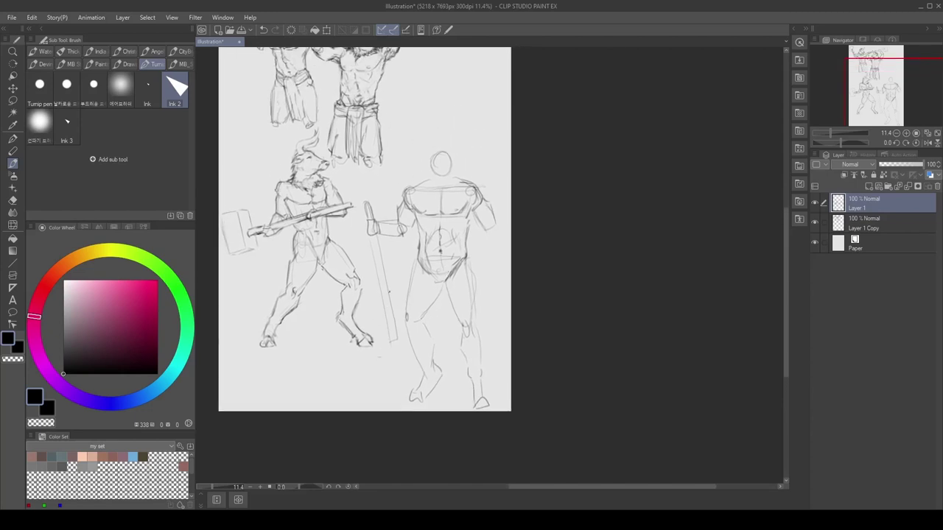
Step: Extend the weapon shaft down to hoof level and shift the fourth figure slightly to the right with a lasso transform
{"action": "mouse_move", "coordinate": [392, 344]}
{"action": "left_mouse_down"}
{"action": "mouse_move", "coordinate": [402, 402]}
{"action": "mouse_move", "coordinate": [410, 396]}
{"action": "mouse_move", "coordinate": [411, 405]}
{"action": "left_mouse_up"}
{"action": "mouse_move", "coordinate": [349, 199]}
{"action": "left_mouse_down"}
{"action": "mouse_move", "coordinate": [405, 460]}
{"action": "mouse_move", "coordinate": [531, 243]}
{"action": "mouse_move", "coordinate": [374, 195]}
{"action": "left_mouse_up"}
{"action": "key", "text": "m"}
{"action": "key", "text": "ctrl+t"}
{"action": "left_click_drag", "start_coordinate": [480, 236], "coordinate": [486, 279]}
{"action": "key", "text": "Return"}
{"action": "left_click_drag", "start_coordinate": [521, 74], "coordinate": [500, 155]}
{"action": "key", "text": "b"}
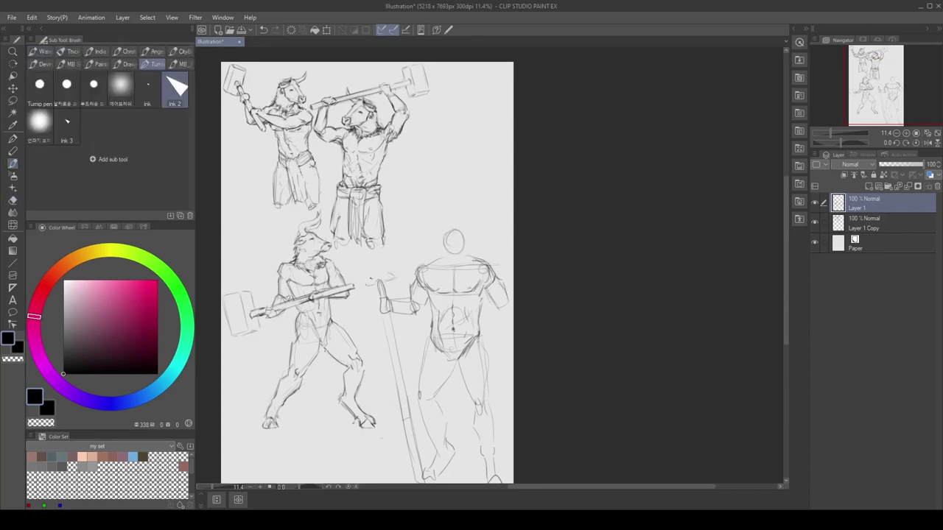
Step: Sketch a blocky hammer head above the fourth figure's fist and redraw the shaft as a narrower, firmer pole
{"action": "left_click_drag", "start_coordinate": [366, 281], "coordinate": [398, 274]}
{"action": "key", "text": "e"}
{"action": "scroll", "coordinate": [434, 274], "scroll_direction": "down", "scroll_amount": 2}
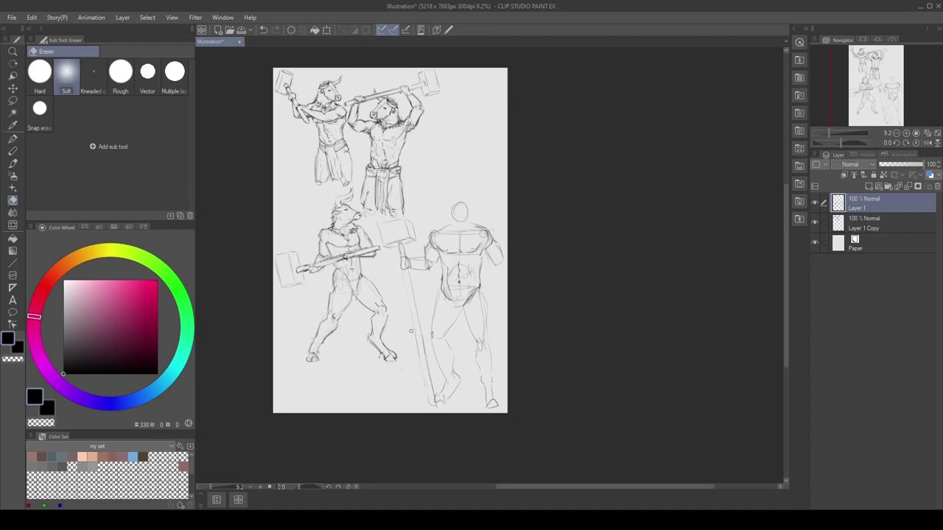
{"action": "key", "text": "b"}
{"action": "left_click_drag", "start_coordinate": [406, 280], "coordinate": [427, 389]}
{"action": "scroll", "coordinate": [427, 389], "scroll_direction": "up", "scroll_amount": 2}
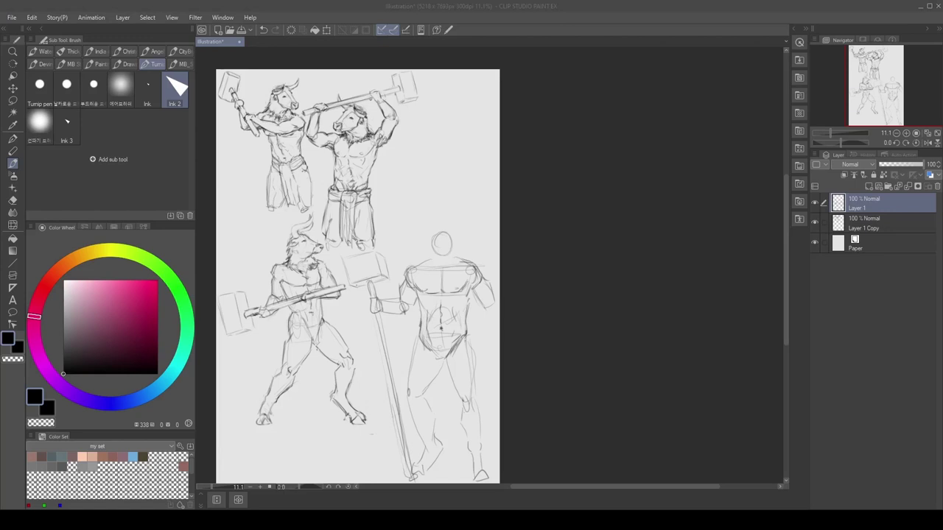
Step: Replace the fourth figure's head oval with a front-facing bull's face, sketching the eyes, muzzle and ears
{"action": "scroll", "coordinate": [439, 190], "scroll_direction": "up", "scroll_amount": 1}
{"action": "key", "text": "e"}
{"action": "key", "text": "b"}
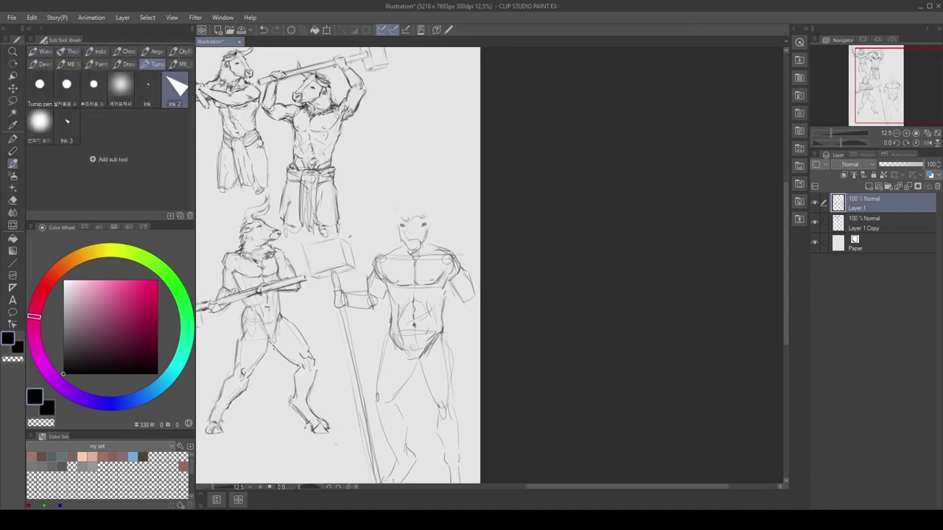
{"action": "left_click_drag", "start_coordinate": [385, 219], "coordinate": [399, 211]}
{"action": "key", "text": "ctrl+z"}
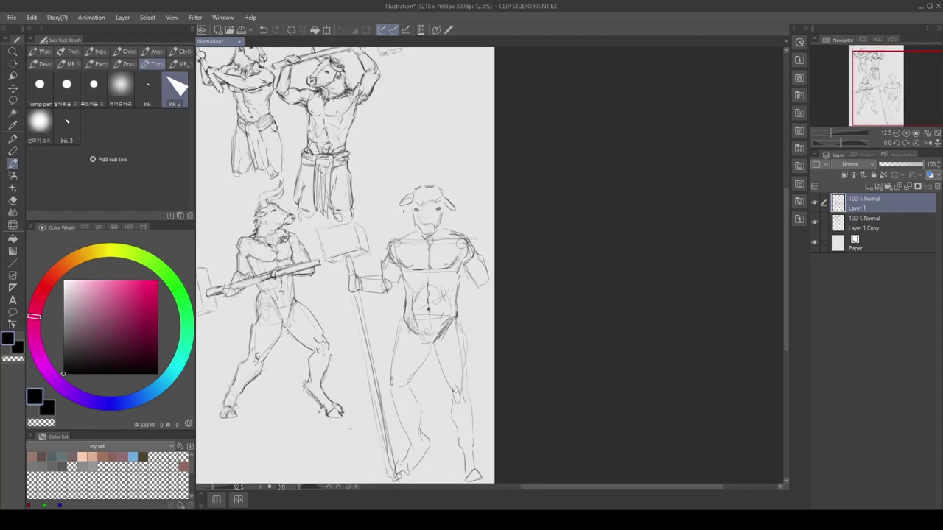
Step: Sketch the shaggy mane framing the fourth figure's face and running down to a point on the chest
{"action": "left_click_drag", "start_coordinate": [409, 206], "coordinate": [404, 239]}
{"action": "left_click_drag", "start_coordinate": [447, 207], "coordinate": [453, 232]}
{"action": "left_click_drag", "start_coordinate": [346, 266], "coordinate": [339, 272]}
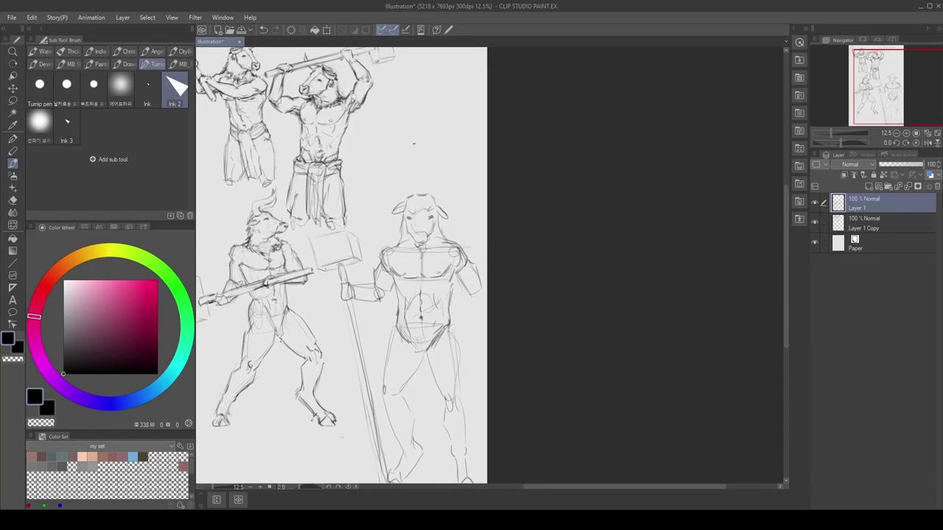
{"action": "left_click_drag", "start_coordinate": [401, 237], "coordinate": [426, 265]}
{"action": "left_click_drag", "start_coordinate": [447, 235], "coordinate": [425, 256]}
{"action": "mouse_move", "coordinate": [454, 231]}
{"action": "left_mouse_down"}
{"action": "mouse_move", "coordinate": [467, 232]}
{"action": "mouse_move", "coordinate": [468, 209]}
{"action": "mouse_move", "coordinate": [451, 219]}
{"action": "left_mouse_up"}
Step: Select the fourth figure's head with the lasso and scale it down slightly over the neck
{"action": "key", "text": "m"}
{"action": "key", "text": "ctrl+t"}
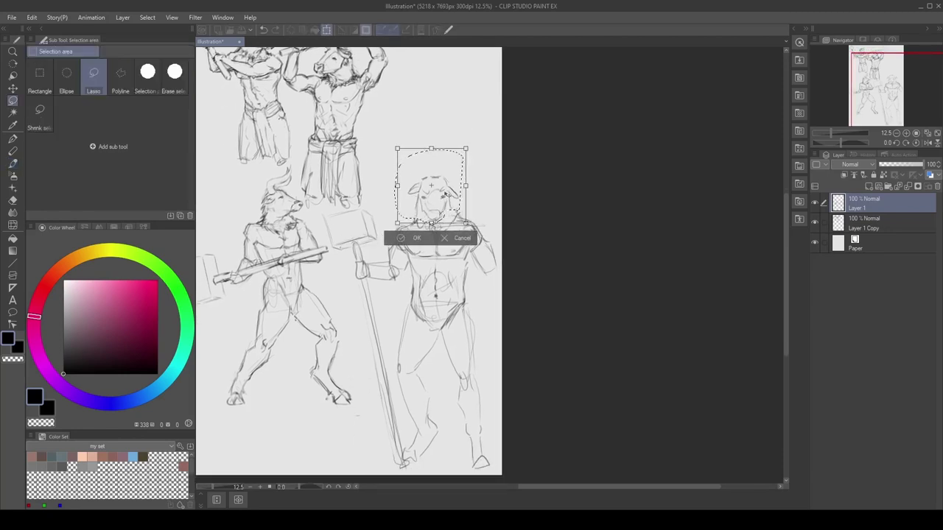
{"action": "key", "text": "Return"}
{"action": "key", "text": "b"}
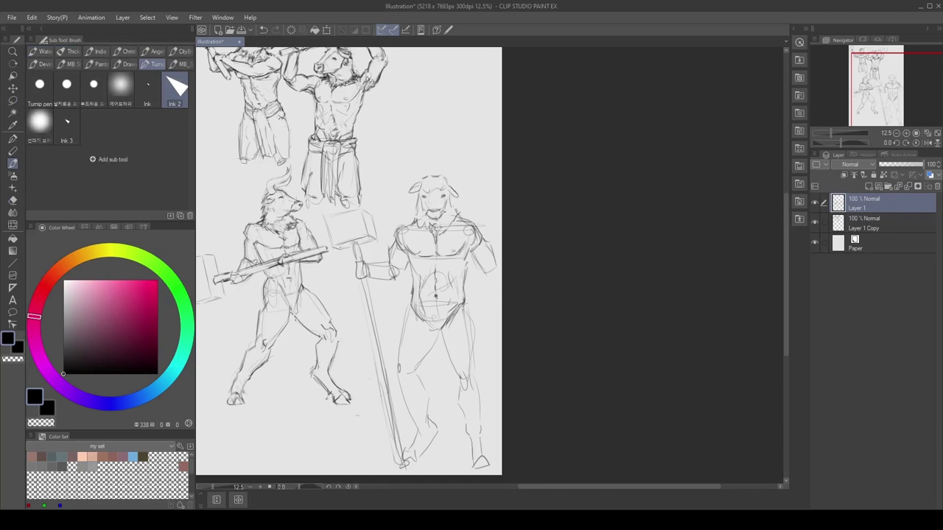
Step: Darken the nose and mouth on the fourth figure's muzzle and draw two upward-curving horns on the head
{"action": "left_click_drag", "start_coordinate": [348, 262], "coordinate": [313, 275]}
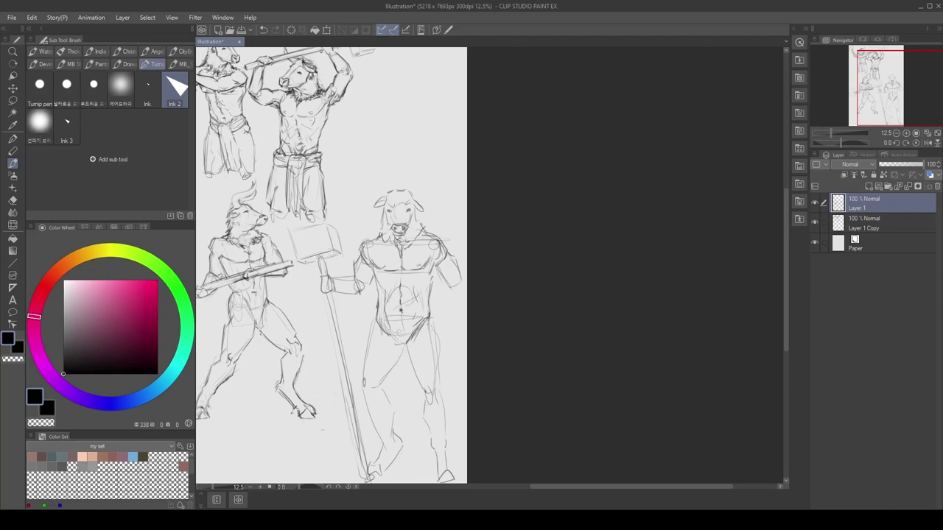
{"action": "left_click_drag", "start_coordinate": [398, 239], "coordinate": [389, 253]}
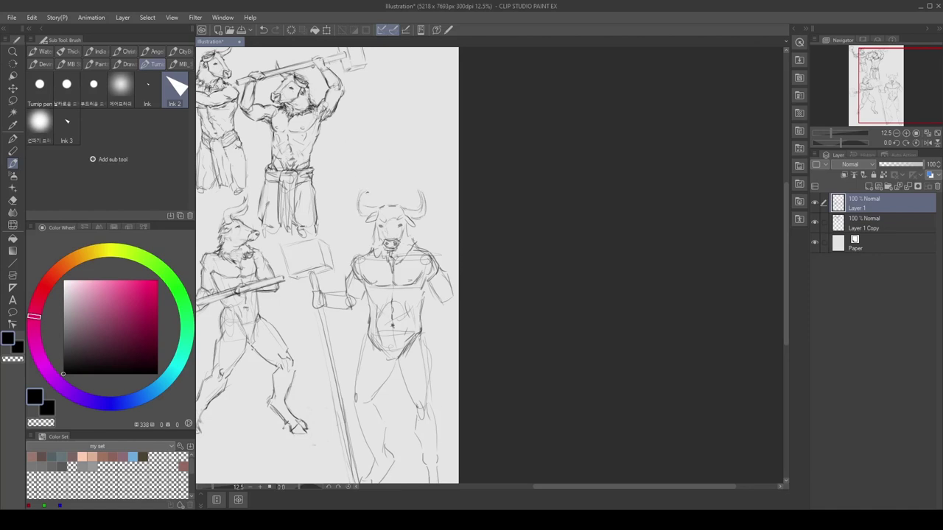
{"action": "key", "text": "e"}
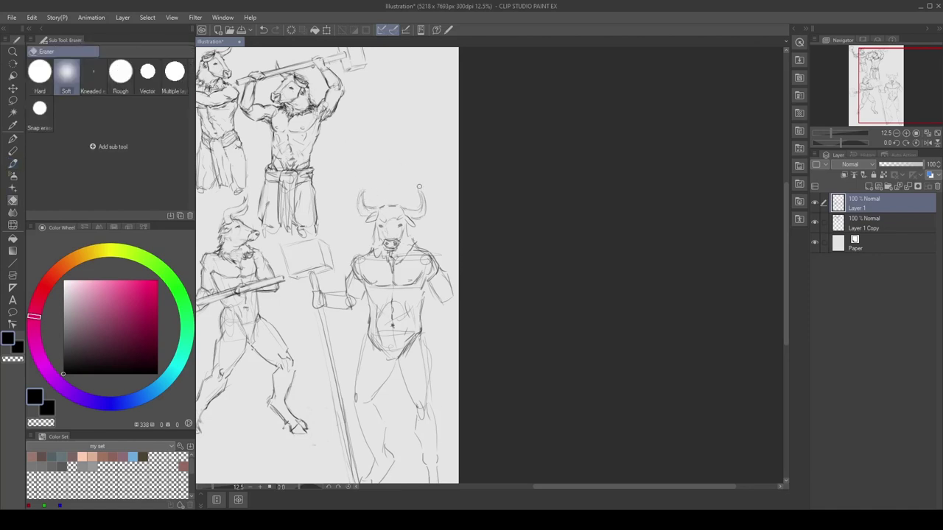
{"action": "key", "text": "b"}
{"action": "left_click_drag", "start_coordinate": [420, 186], "coordinate": [458, 142]}
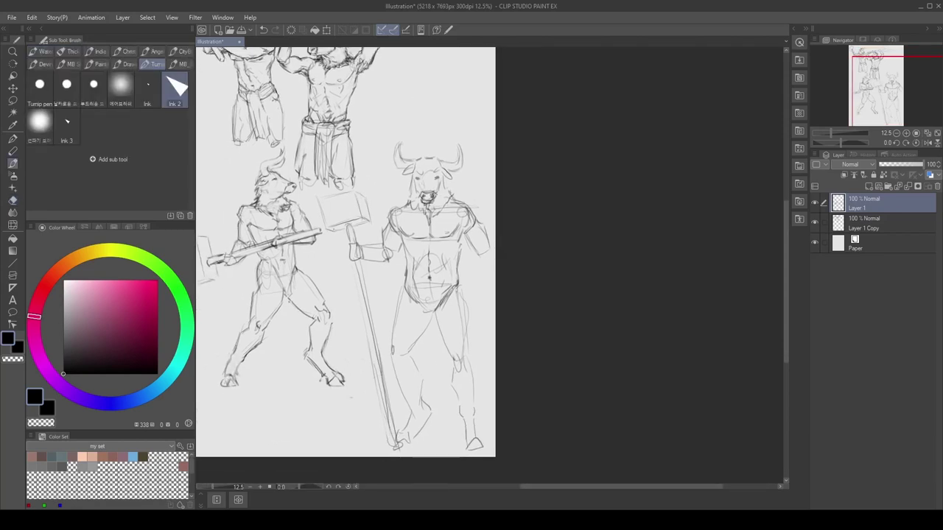
Step: Compare the fourth figure with and without the last horn stroke against the rest of the sheet
{"action": "key", "text": "ctrl+z"}
{"action": "left_click_drag", "start_coordinate": [368, 221], "coordinate": [398, 331]}
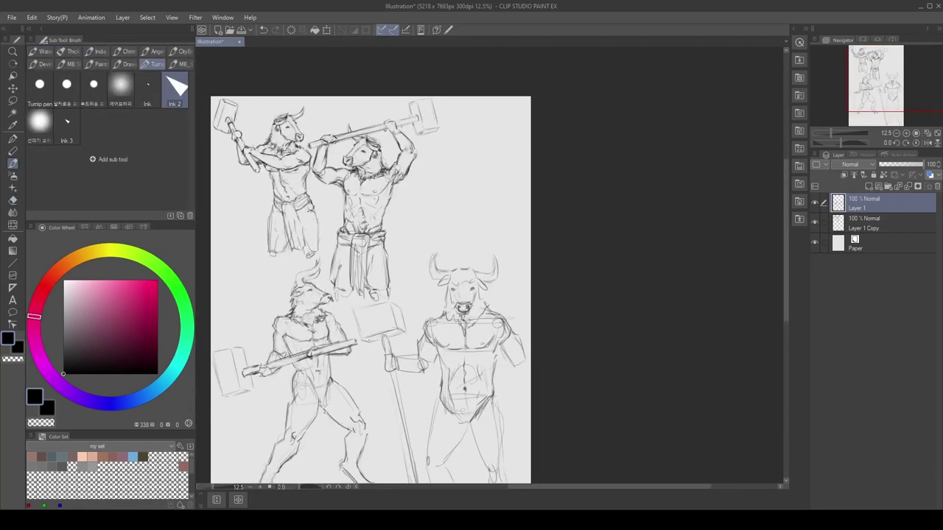
{"action": "key", "text": "ctrl+y"}
{"action": "key", "text": "ctrl+z"}
{"action": "key", "text": "ctrl+y"}
{"action": "scroll", "coordinate": [523, 323], "scroll_direction": "down", "scroll_amount": 1}
{"action": "scroll", "coordinate": [523, 322], "scroll_direction": "up", "scroll_amount": 2}
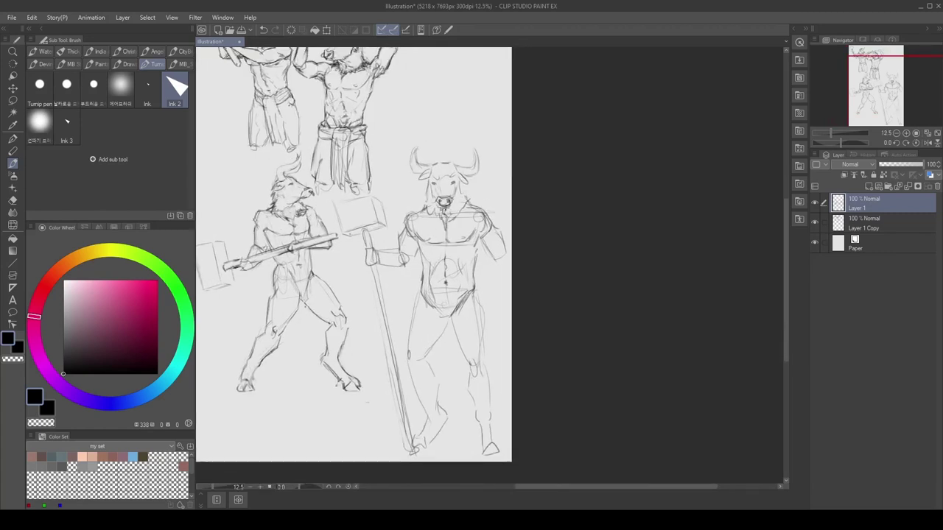
{"action": "scroll", "coordinate": [457, 160], "scroll_direction": "down", "scroll_amount": 2}
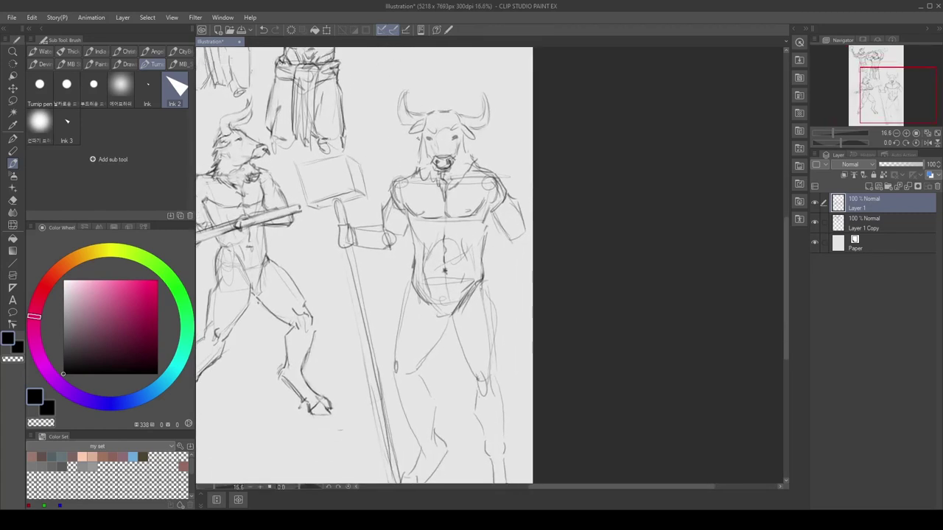
Step: Select the fourth figure's head and horns with the lasso, then shrink and lower them slightly
{"action": "key", "text": "m"}
{"action": "mouse_move", "coordinate": [456, 161]}
{"action": "left_mouse_down"}
{"action": "mouse_move", "coordinate": [412, 165]}
{"action": "mouse_move", "coordinate": [509, 100]}
{"action": "mouse_move", "coordinate": [442, 171]}
{"action": "left_mouse_up"}
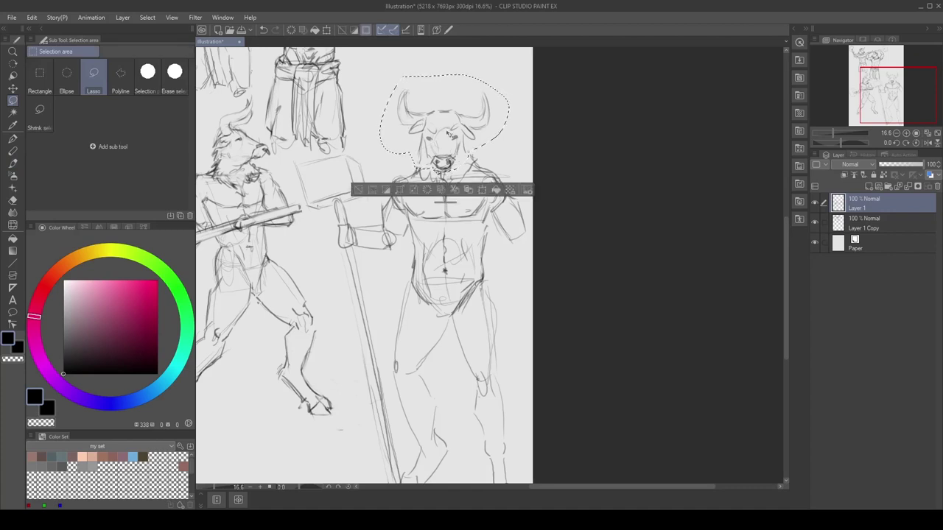
{"action": "key", "text": "ctrl+t"}
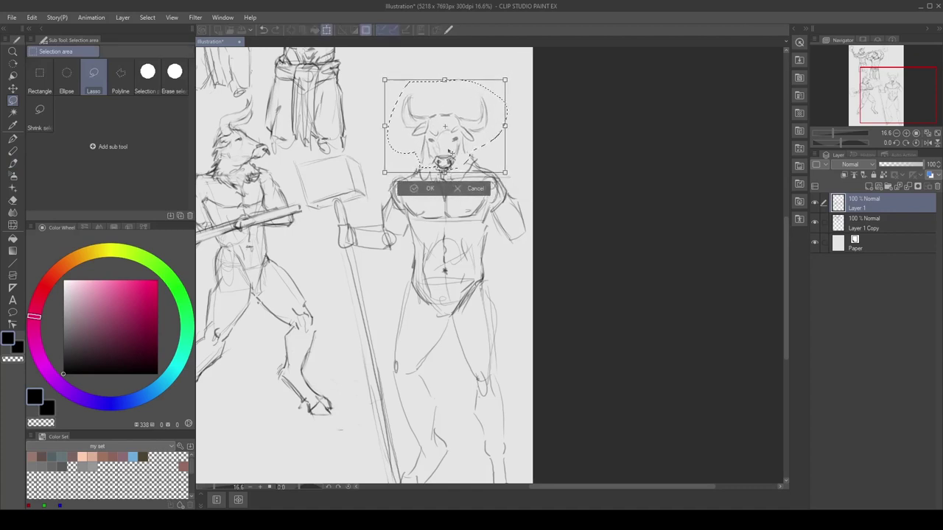
{"action": "key", "text": "Return"}
{"action": "scroll", "coordinate": [492, 168], "scroll_direction": "down", "scroll_amount": 2}
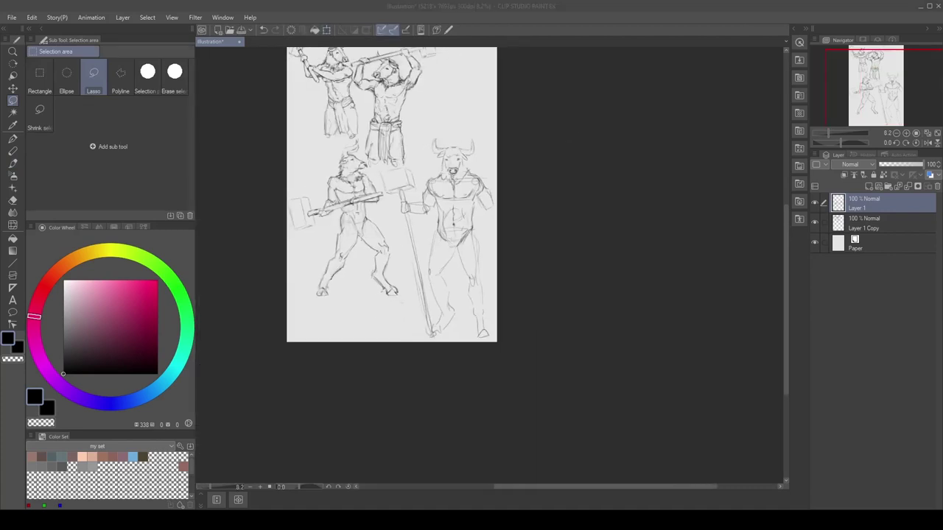
{"action": "scroll", "coordinate": [390, 221], "scroll_direction": "up", "scroll_amount": 3}
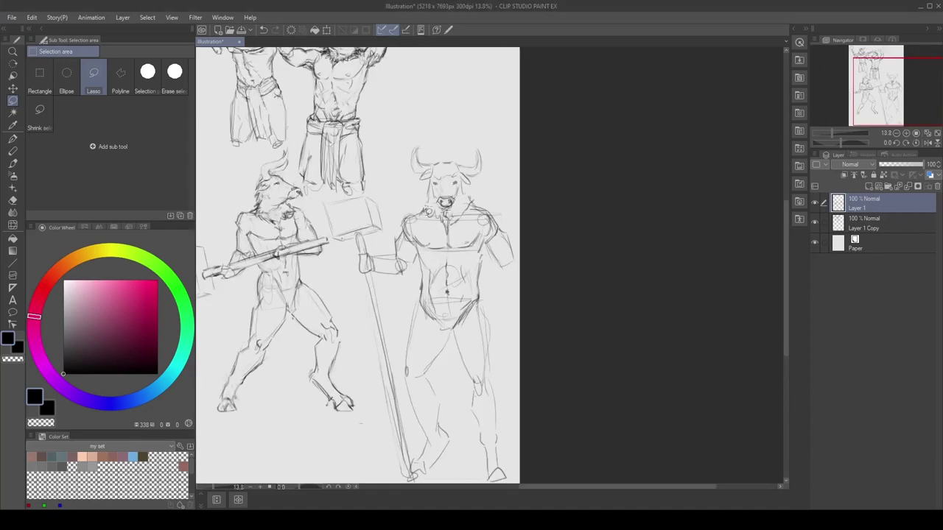
Step: Strengthen the fourth figure's neck-to-shoulder slopes and shoulder contours with firmer sketch lines
{"action": "key", "text": "b"}
{"action": "left_click_drag", "start_coordinate": [409, 210], "coordinate": [423, 215]}
{"action": "left_click_drag", "start_coordinate": [402, 213], "coordinate": [407, 229]}
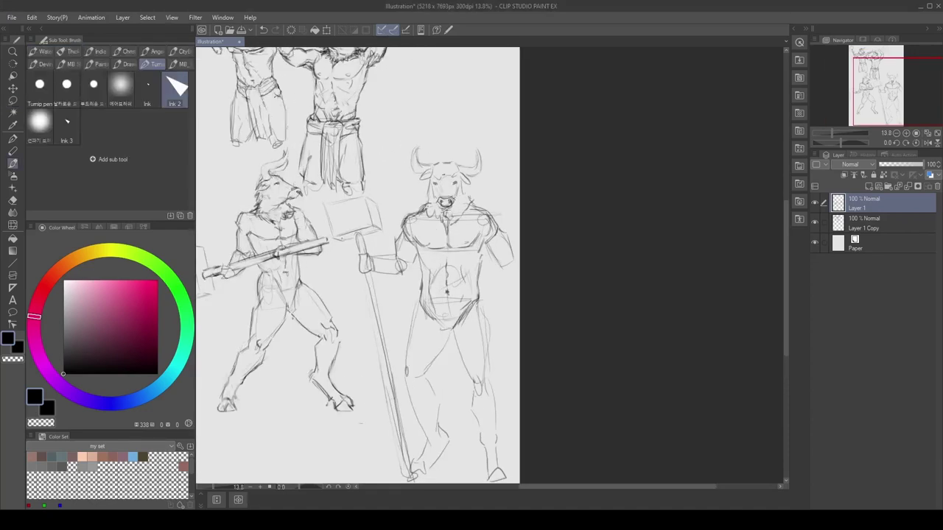
{"action": "left_click_drag", "start_coordinate": [460, 199], "coordinate": [485, 206]}
{"action": "left_click_drag", "start_coordinate": [442, 258], "coordinate": [420, 238]}
{"action": "mouse_move", "coordinate": [398, 215]}
{"action": "left_mouse_down"}
{"action": "mouse_move", "coordinate": [427, 341]}
{"action": "mouse_move", "coordinate": [470, 282]}
{"action": "left_mouse_up"}
Step: Widen the canvas to 6060 px by extending its right edge beside the fourth figure
{"action": "scroll", "coordinate": [460, 208], "scroll_direction": "down", "scroll_amount": 3}
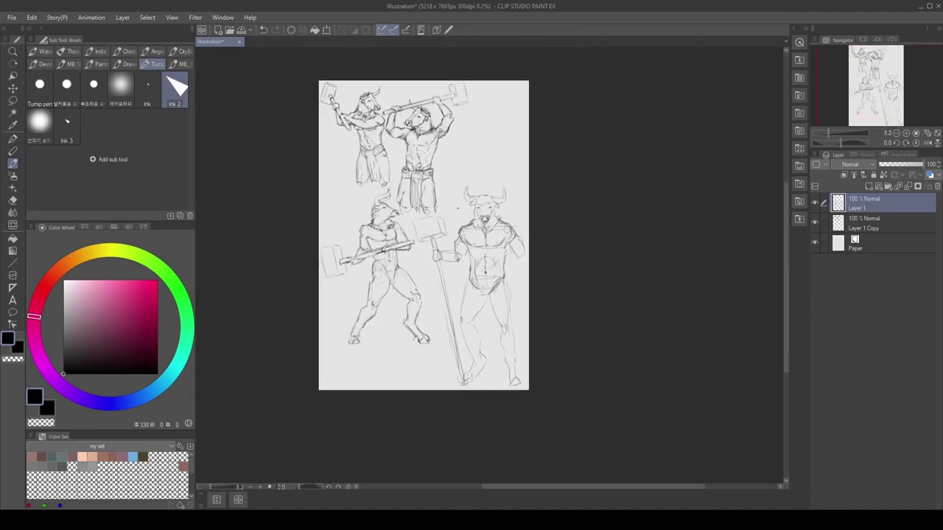
{"action": "key", "text": "ctrl+alt+c"}
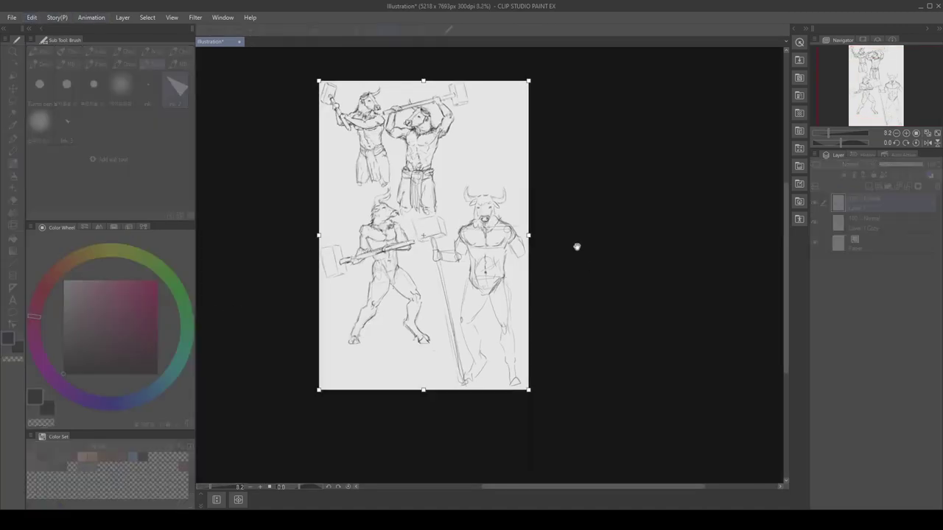
{"action": "left_click_drag", "start_coordinate": [528, 247], "coordinate": [564, 248]}
{"action": "key", "text": "Escape"}
Step: Sketch the fourth figure's lowered forearm and clenched fist on the free arm and adjust their placement with lasso transforms
{"action": "scroll", "coordinate": [549, 252], "scroll_direction": "up", "scroll_amount": 2}
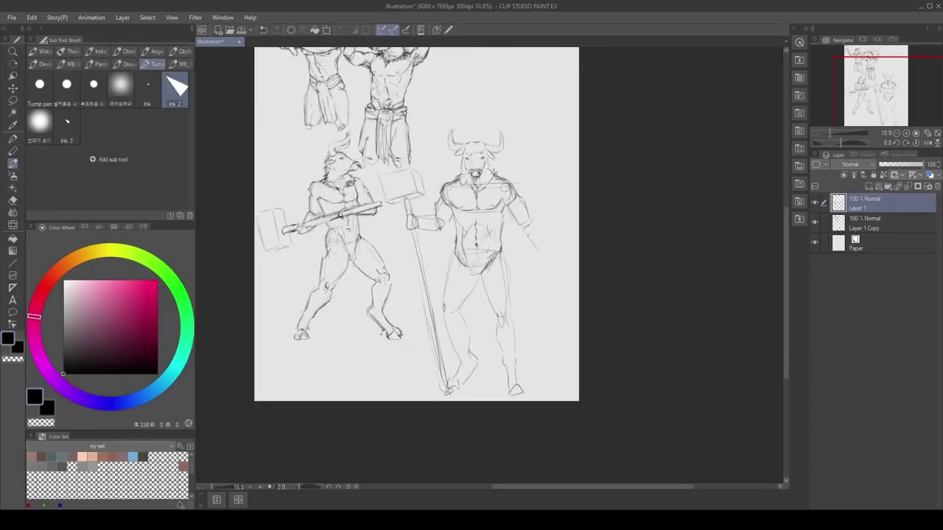
{"action": "left_click_drag", "start_coordinate": [539, 223], "coordinate": [545, 254]}
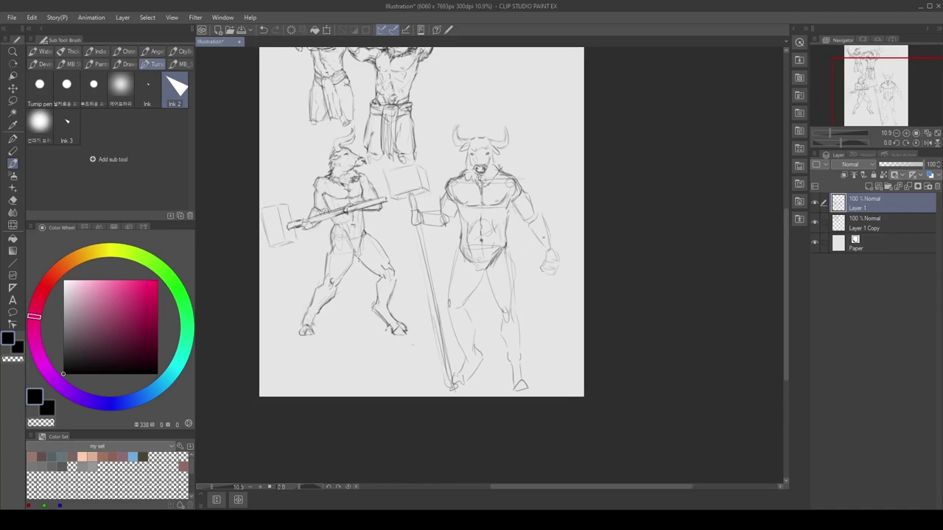
{"action": "key", "text": "m"}
{"action": "mouse_move", "coordinate": [542, 257]}
{"action": "left_mouse_down"}
{"action": "mouse_move", "coordinate": [551, 260]}
{"action": "mouse_move", "coordinate": [551, 239]}
{"action": "mouse_move", "coordinate": [484, 220]}
{"action": "mouse_move", "coordinate": [478, 242]}
{"action": "left_mouse_up"}
{"action": "key", "text": "ctrl+t"}
{"action": "key", "text": "Return"}
{"action": "key", "text": "ctrl+t"}
{"action": "key", "text": "Return"}
{"action": "key", "text": "e"}
{"action": "key", "text": "b"}
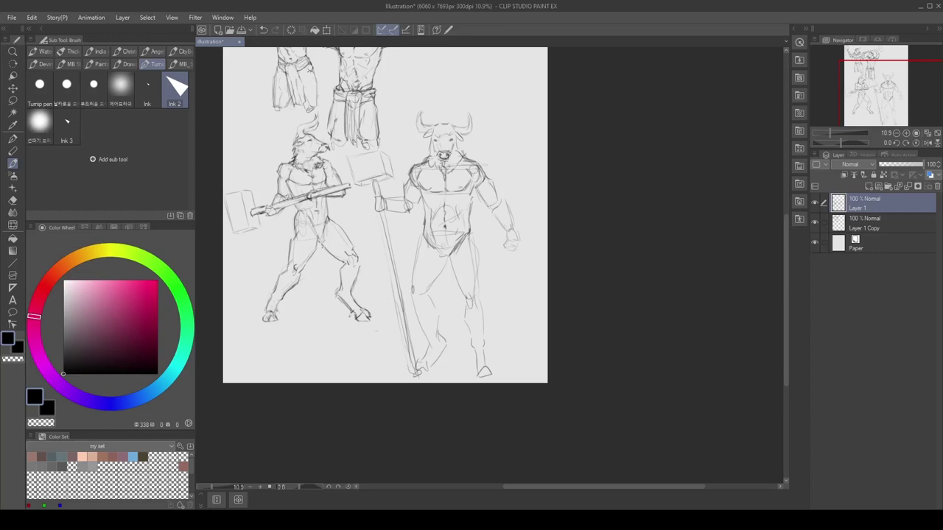
Step: Redraw the thigh and knee of the fourth figure's straight leg with firmer muscle contours, erasing stray lines
{"action": "key", "text": "p"}
{"action": "key", "text": "b"}
{"action": "left_click_drag", "start_coordinate": [383, 214], "coordinate": [342, 163]}
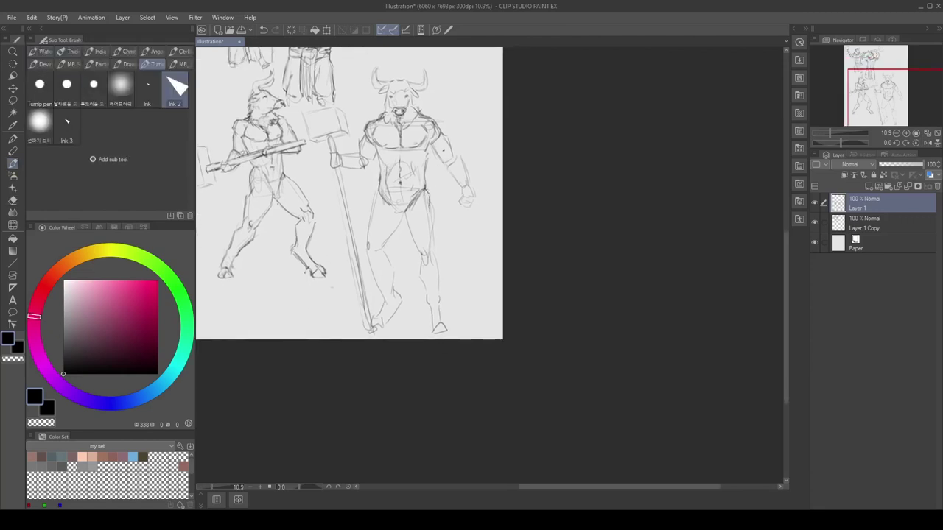
{"action": "mouse_move", "coordinate": [427, 201]}
{"action": "left_mouse_down"}
{"action": "mouse_move", "coordinate": [438, 256]}
{"action": "mouse_move", "coordinate": [418, 265]}
{"action": "left_mouse_up"}
{"action": "left_click_drag", "start_coordinate": [408, 211], "coordinate": [419, 256]}
{"action": "left_click_drag", "start_coordinate": [397, 221], "coordinate": [413, 214]}
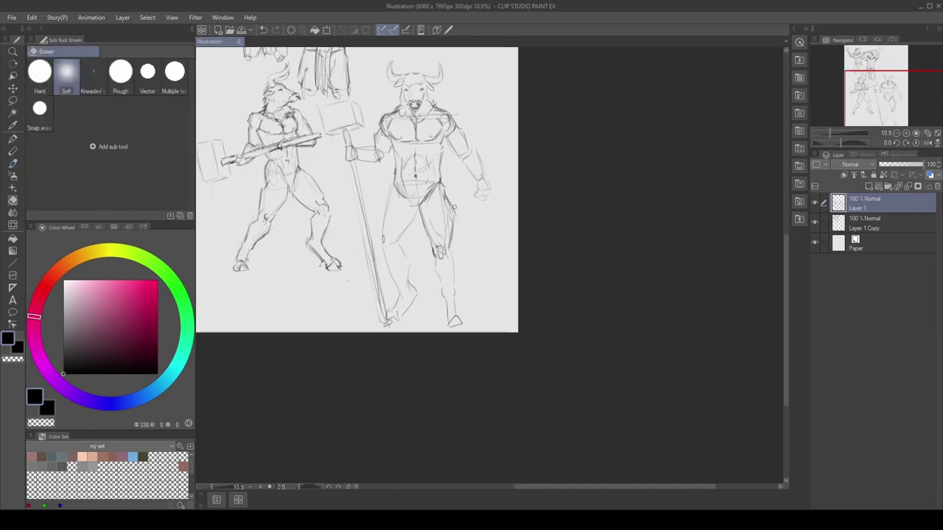
{"action": "mouse_move", "coordinate": [358, 190]}
{"action": "left_mouse_down"}
{"action": "mouse_move", "coordinate": [365, 194]}
{"action": "mouse_move", "coordinate": [369, 176]}
{"action": "mouse_move", "coordinate": [360, 192]}
{"action": "left_mouse_up"}
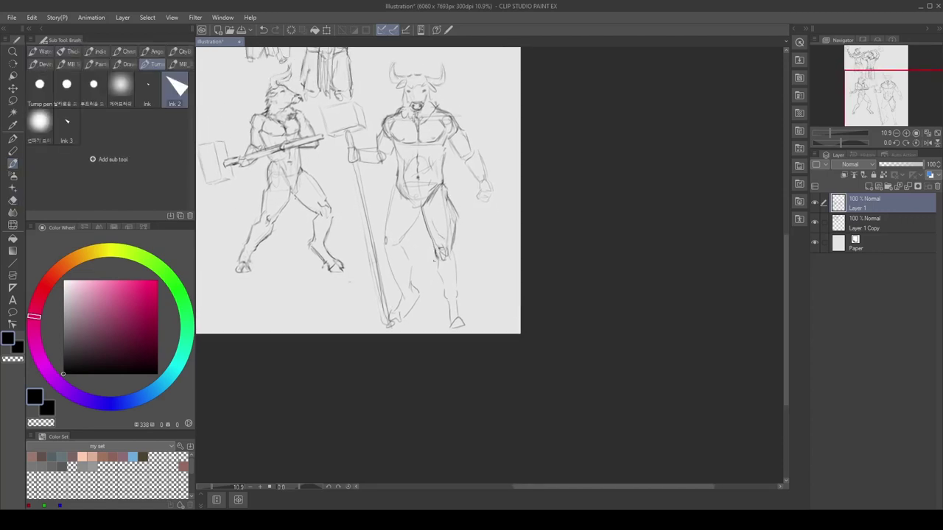
{"action": "left_click_drag", "start_coordinate": [412, 214], "coordinate": [408, 207]}
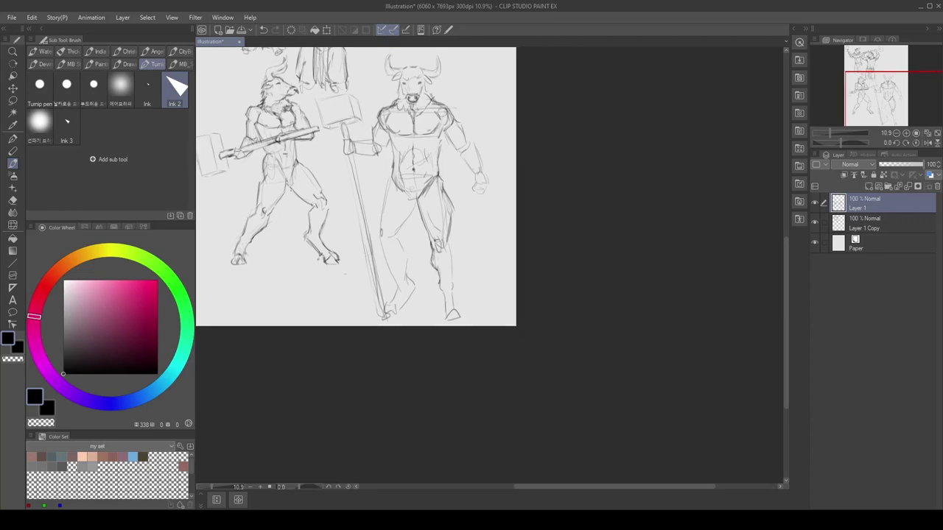
Step: Firm up the straight leg's shin, hock and cloven hoof on the fourth figure, erasing the rough guide lines
{"action": "left_click_drag", "start_coordinate": [448, 241], "coordinate": [453, 283]}
{"action": "key", "text": "e"}
{"action": "left_click_drag", "start_coordinate": [451, 246], "coordinate": [453, 283]}
{"action": "mouse_move", "coordinate": [442, 221]}
{"action": "left_mouse_down"}
{"action": "mouse_move", "coordinate": [456, 247]}
{"action": "mouse_move", "coordinate": [459, 232]}
{"action": "left_mouse_up"}
{"action": "key", "text": "e"}
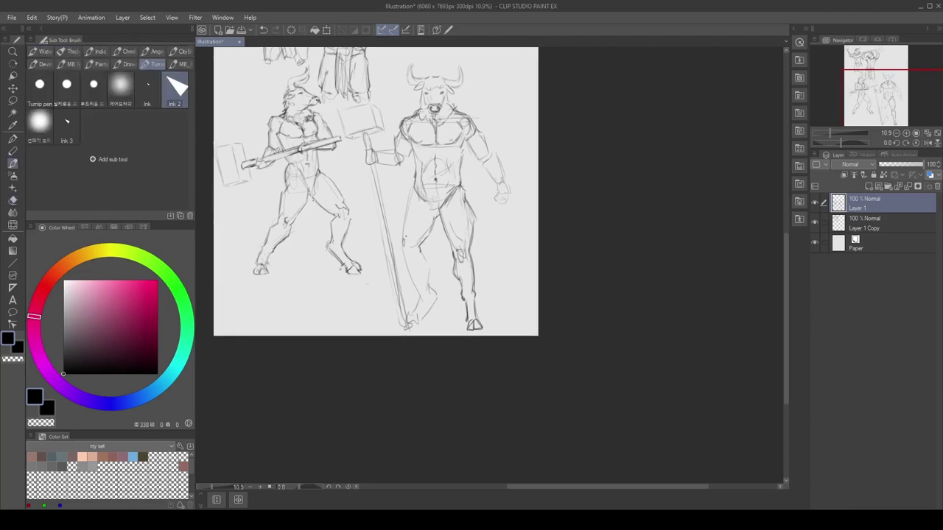
Step: Redraw the fourth figure's bent leg beside the hammer shaft with a defined thigh, knee, hock and cloven hoof
{"action": "left_click_drag", "start_coordinate": [403, 237], "coordinate": [398, 247]}
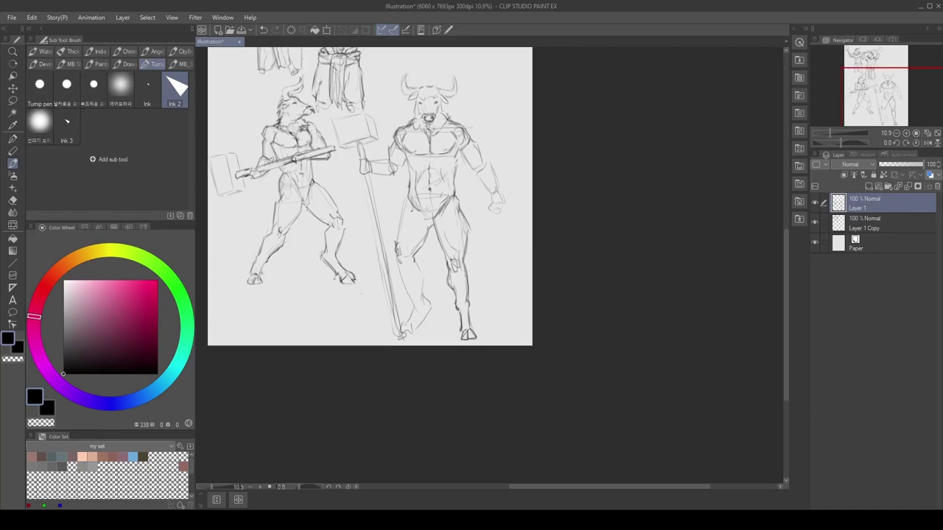
{"action": "left_click_drag", "start_coordinate": [400, 221], "coordinate": [406, 178]}
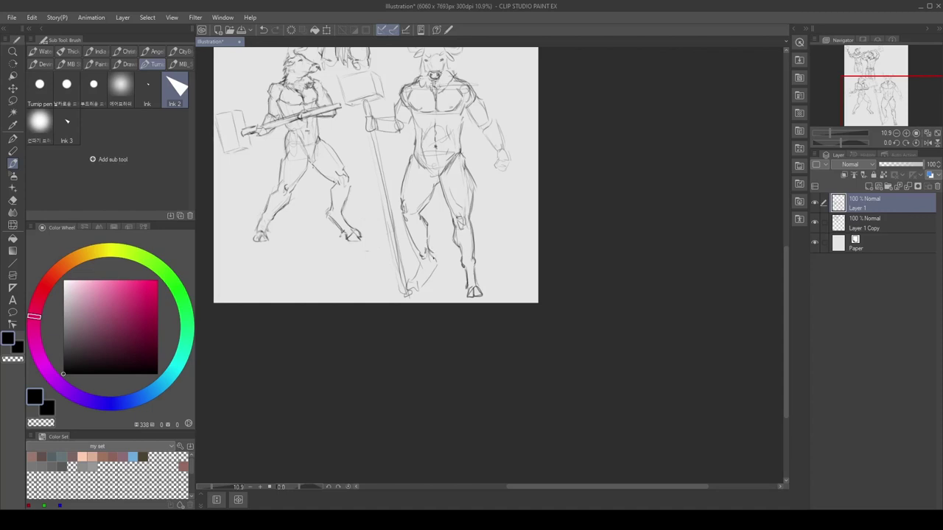
{"action": "left_click_drag", "start_coordinate": [434, 260], "coordinate": [424, 279]}
{"action": "scroll", "coordinate": [376, 191], "scroll_direction": "up", "scroll_amount": 2}
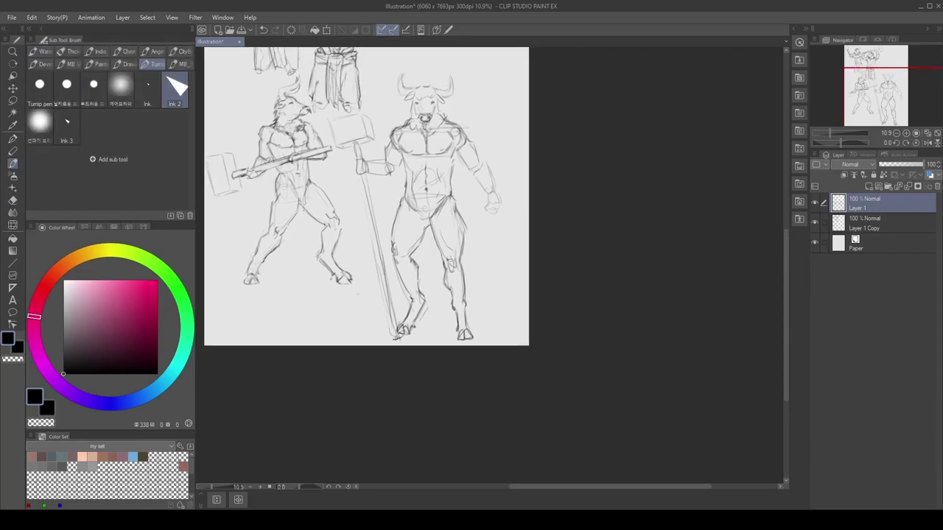
Step: Try to redraw the fourth figure's hammer shaft from fist to hoof, including with the Ink brush in dark grey
{"action": "key", "text": "ctrl+z"}
{"action": "left_click_drag", "start_coordinate": [364, 174], "coordinate": [398, 338]}
{"action": "key", "text": "ctrl+z"}
{"action": "left_click_drag", "start_coordinate": [364, 173], "coordinate": [398, 339]}
{"action": "key", "text": "ctrl+z"}
{"action": "left_click", "coordinate": [147, 84]}
{"action": "left_click", "coordinate": [64, 339]}
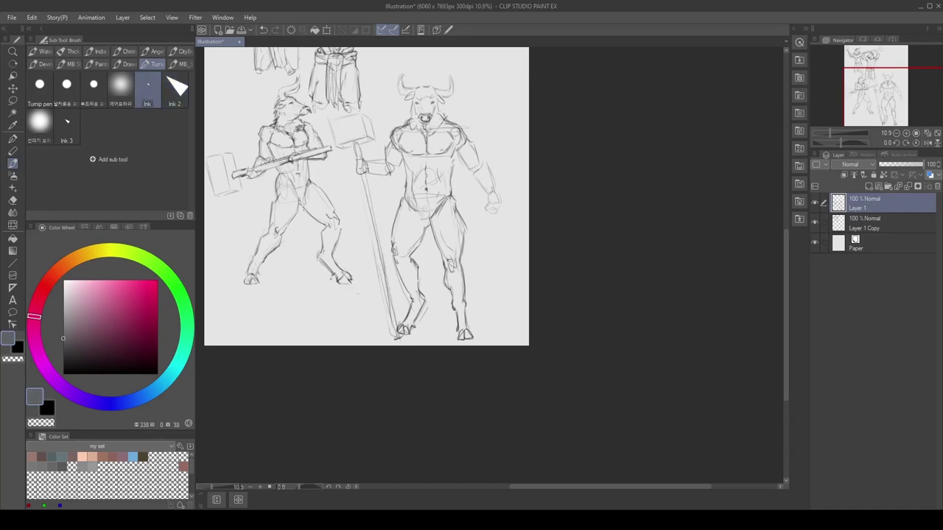
{"action": "left_click_drag", "start_coordinate": [364, 174], "coordinate": [397, 339]}
{"action": "key", "text": "ctrl+z"}
{"action": "left_click_drag", "start_coordinate": [361, 170], "coordinate": [396, 338]}
{"action": "key", "text": "ctrl+z"}
Step: Lighten the fourth figure's hammer shaft lines from below the fist down to the hoof with the soft eraser
{"action": "scroll", "coordinate": [369, 206], "scroll_direction": "up", "scroll_amount": 4}
{"action": "key", "text": "e"}
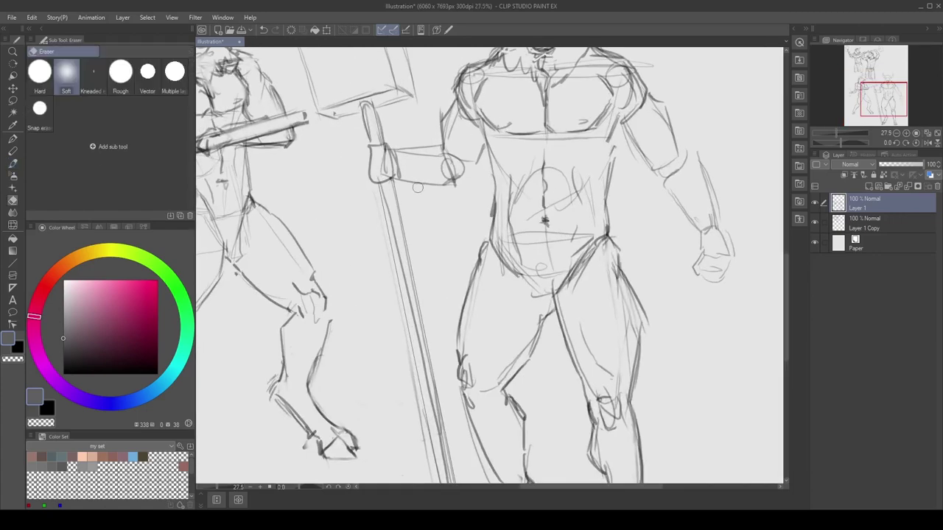
{"action": "mouse_move", "coordinate": [391, 192]}
{"action": "left_mouse_down"}
{"action": "mouse_move", "coordinate": [392, 258]}
{"action": "mouse_move", "coordinate": [392, 245]}
{"action": "mouse_move", "coordinate": [411, 324]}
{"action": "left_mouse_up"}
{"action": "scroll", "coordinate": [383, 221], "scroll_direction": "down", "scroll_amount": 3}
{"action": "left_click_drag", "start_coordinate": [374, 218], "coordinate": [411, 352]}
{"action": "mouse_move", "coordinate": [396, 316]}
{"action": "left_mouse_down"}
{"action": "mouse_move", "coordinate": [421, 396]}
{"action": "mouse_move", "coordinate": [419, 418]}
{"action": "left_mouse_up"}
{"action": "left_click_drag", "start_coordinate": [410, 383], "coordinate": [426, 422]}
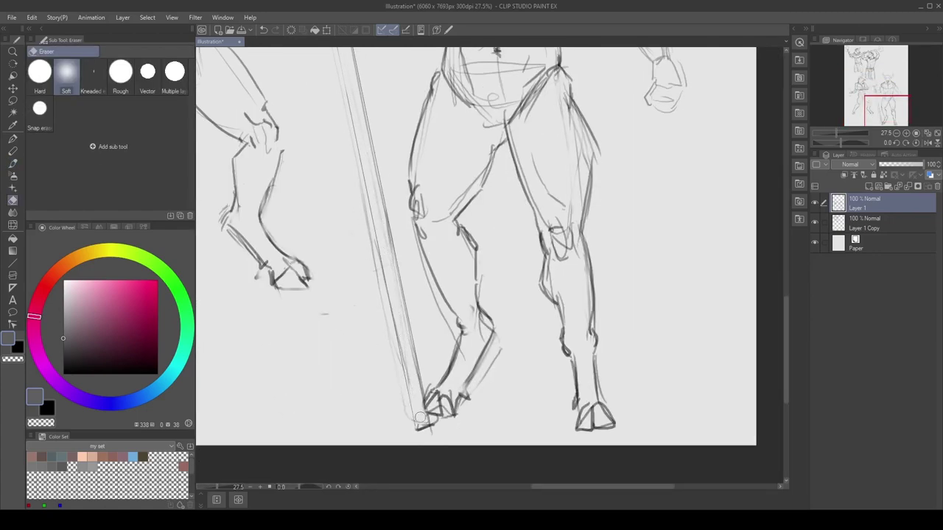
{"action": "scroll", "coordinate": [409, 378], "scroll_direction": "down", "scroll_amount": 5}
{"action": "scroll", "coordinate": [486, 243], "scroll_direction": "up", "scroll_amount": 2}
Step: Sketch a belt and hanging loincloth on the third figure with the Ink 2 brush in black, erasing leg lines beneath it
{"action": "key", "text": "b"}
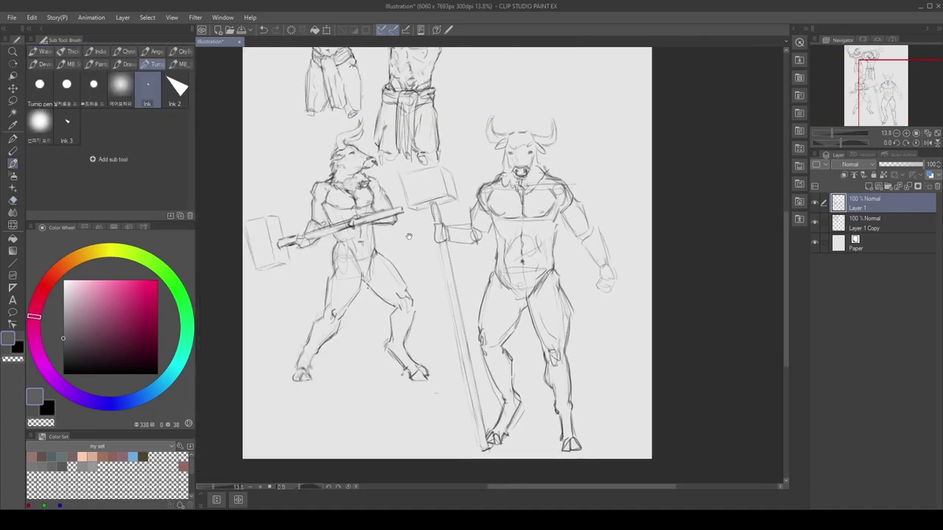
{"action": "left_click", "coordinate": [175, 89]}
{"action": "mouse_move", "coordinate": [392, 265]}
{"action": "left_mouse_down"}
{"action": "mouse_move", "coordinate": [408, 266]}
{"action": "mouse_move", "coordinate": [402, 339]}
{"action": "left_mouse_up"}
{"action": "left_click_drag", "start_coordinate": [409, 266], "coordinate": [413, 334]}
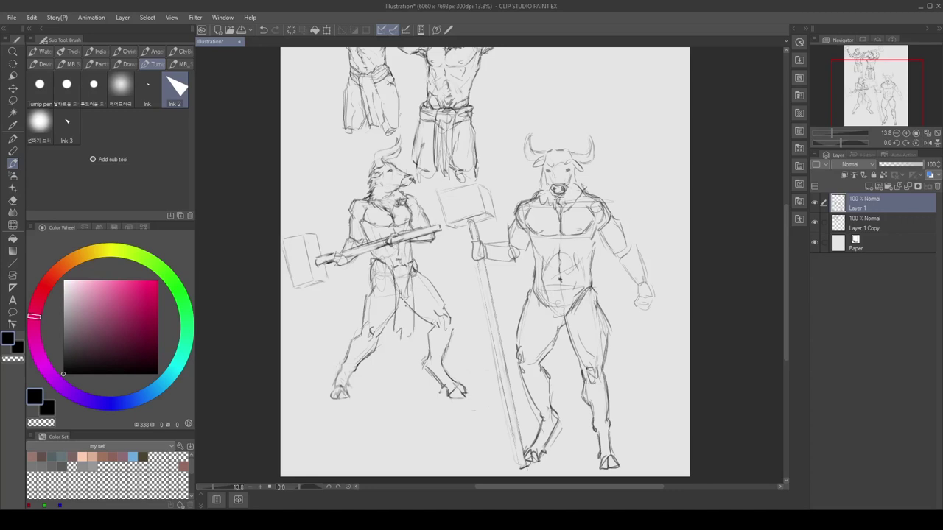
{"action": "key", "text": "e"}
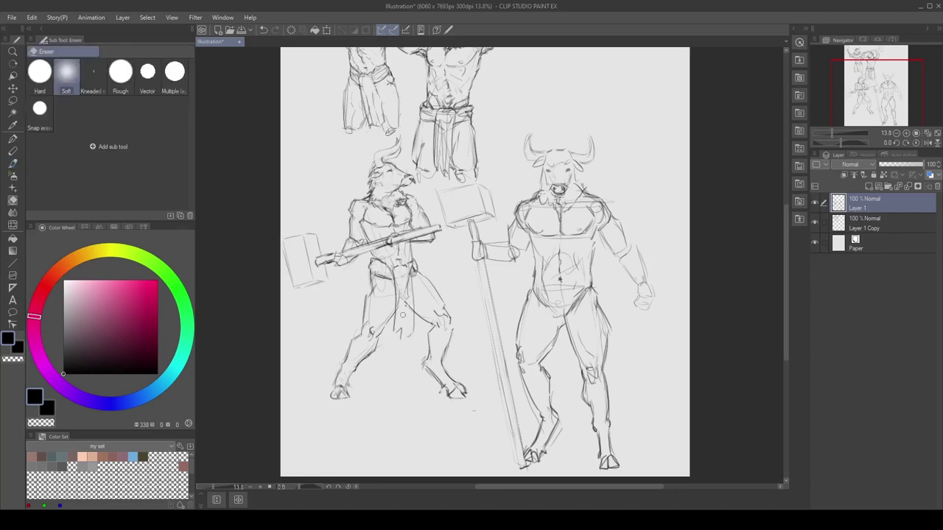
{"action": "mouse_move", "coordinate": [402, 315]}
{"action": "left_mouse_down"}
{"action": "mouse_move", "coordinate": [414, 264]}
{"action": "mouse_move", "coordinate": [404, 335]}
{"action": "left_mouse_up"}
{"action": "key", "text": "b"}
{"action": "left_click_drag", "start_coordinate": [410, 271], "coordinate": [413, 325]}
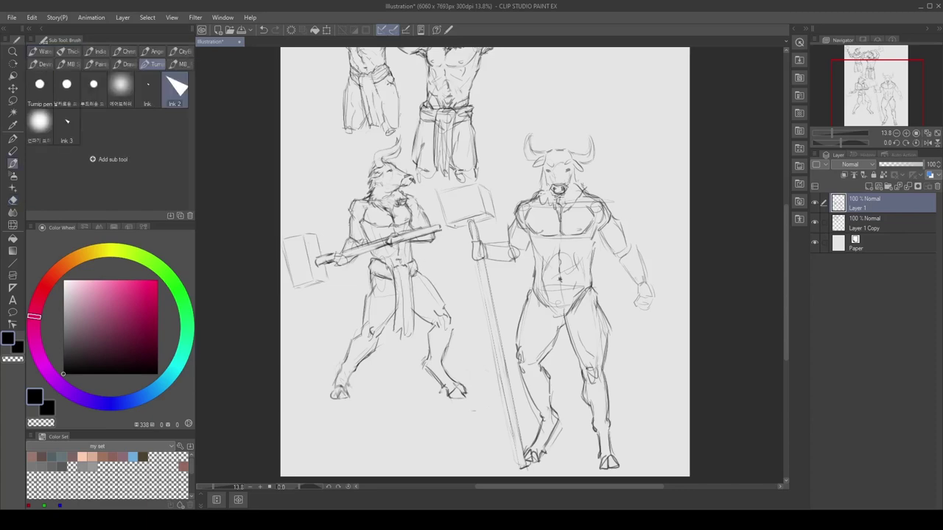
Step: Add fold and edge lines to the third figure's belt and hanging loincloth
{"action": "left_click_drag", "start_coordinate": [370, 262], "coordinate": [387, 277]}
{"action": "mouse_move", "coordinate": [408, 264]}
{"action": "left_mouse_down"}
{"action": "mouse_move", "coordinate": [416, 272]}
{"action": "mouse_move", "coordinate": [403, 329]}
{"action": "left_mouse_up"}
Step: Sketch a long hanging loincloth panel on the fourth figure and erase the stray lines inside it
{"action": "mouse_move", "coordinate": [514, 254]}
{"action": "left_mouse_down"}
{"action": "mouse_move", "coordinate": [372, 230]}
{"action": "mouse_move", "coordinate": [387, 209]}
{"action": "mouse_move", "coordinate": [435, 303]}
{"action": "mouse_move", "coordinate": [415, 239]}
{"action": "mouse_move", "coordinate": [437, 261]}
{"action": "mouse_move", "coordinate": [439, 355]}
{"action": "left_mouse_up"}
{"action": "left_click_drag", "start_coordinate": [450, 266], "coordinate": [445, 355]}
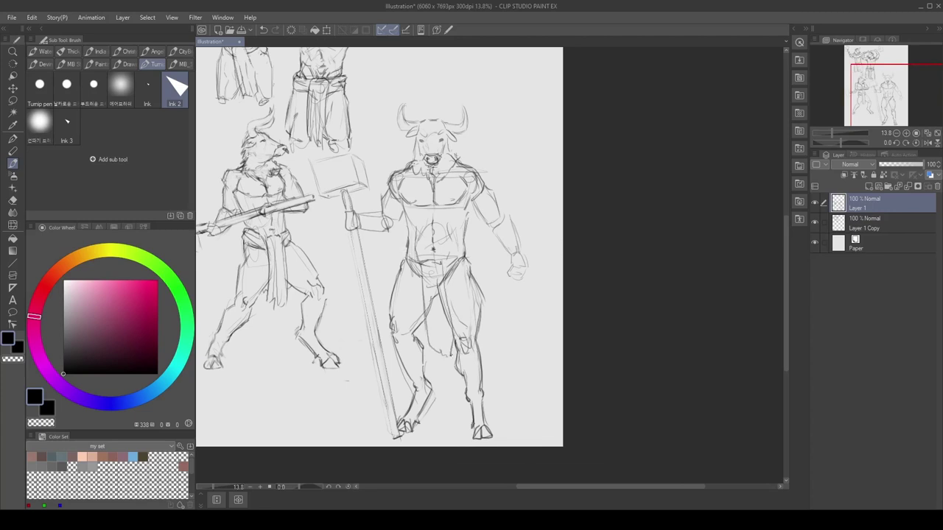
{"action": "key", "text": "e"}
{"action": "mouse_move", "coordinate": [435, 275]}
{"action": "left_mouse_down"}
{"action": "mouse_move", "coordinate": [443, 312]}
{"action": "mouse_move", "coordinate": [430, 314]}
{"action": "left_mouse_up"}
{"action": "key", "text": "b"}
Step: Draw a wrapped sash around the fourth figure's waist and add fold lines down the loincloth
{"action": "mouse_move", "coordinate": [395, 258]}
{"action": "left_mouse_down"}
{"action": "mouse_move", "coordinate": [415, 283]}
{"action": "mouse_move", "coordinate": [472, 284]}
{"action": "left_mouse_up"}
{"action": "key", "text": "e"}
{"action": "key", "text": "b"}
{"action": "mouse_move", "coordinate": [467, 255]}
{"action": "left_mouse_down"}
{"action": "mouse_move", "coordinate": [473, 271]}
{"action": "mouse_move", "coordinate": [462, 282]}
{"action": "mouse_move", "coordinate": [474, 280]}
{"action": "mouse_move", "coordinate": [398, 276]}
{"action": "left_mouse_up"}
{"action": "key", "text": "e"}
{"action": "key", "text": "b"}
{"action": "key", "text": "e"}
{"action": "key", "text": "b"}
{"action": "mouse_move", "coordinate": [426, 274]}
{"action": "left_mouse_down"}
{"action": "mouse_move", "coordinate": [435, 352]}
{"action": "mouse_move", "coordinate": [448, 351]}
{"action": "left_mouse_up"}
{"action": "left_click_drag", "start_coordinate": [445, 286], "coordinate": [443, 310]}
{"action": "scroll", "coordinate": [447, 257], "scroll_direction": "down", "scroll_amount": 3}
{"action": "scroll", "coordinate": [446, 257], "scroll_direction": "up", "scroll_amount": 1}
{"action": "scroll", "coordinate": [447, 257], "scroll_direction": "down", "scroll_amount": 2}
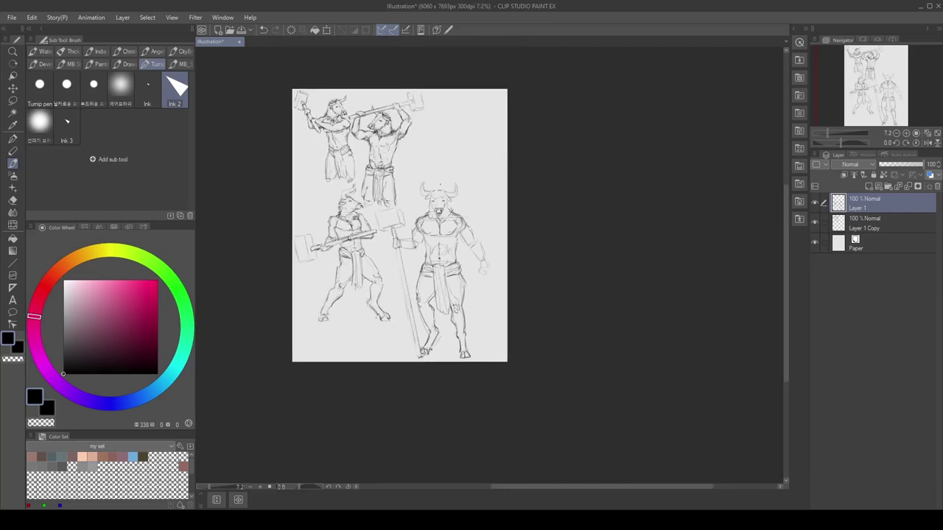
Step: Lasso the third figure with its hammer, enlarge it slightly, shift it lower on the page and deselect
{"action": "left_click_drag", "start_coordinate": [448, 141], "coordinate": [441, 154]}
{"action": "key", "text": "m"}
{"action": "mouse_move", "coordinate": [352, 210]}
{"action": "left_mouse_down"}
{"action": "mouse_move", "coordinate": [340, 196]}
{"action": "mouse_move", "coordinate": [274, 252]}
{"action": "mouse_move", "coordinate": [374, 246]}
{"action": "mouse_move", "coordinate": [353, 213]}
{"action": "mouse_move", "coordinate": [325, 231]}
{"action": "mouse_move", "coordinate": [327, 297]}
{"action": "mouse_move", "coordinate": [342, 257]}
{"action": "left_mouse_up"}
{"action": "key", "text": "ctrl+t"}
{"action": "key", "text": "Return"}
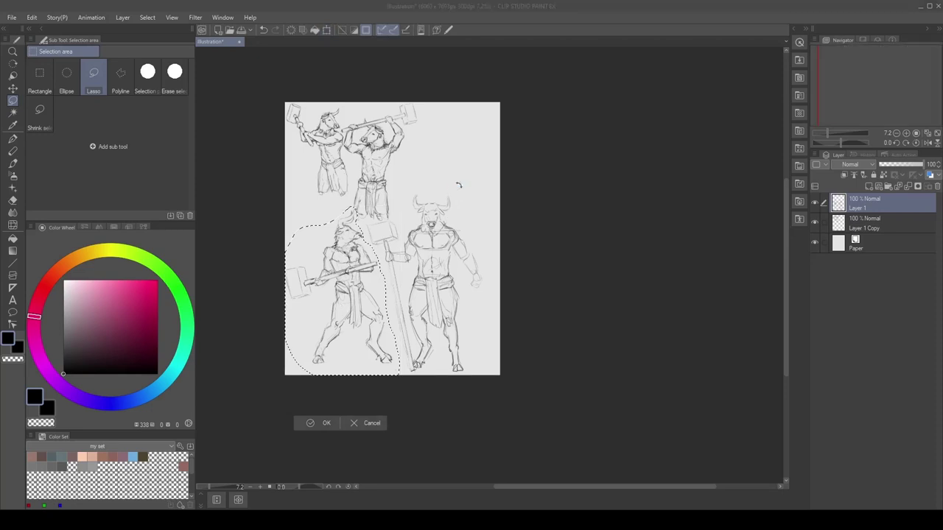
{"action": "key", "text": "ctrl+d"}
Step: Doodle a tiny smiley face beside the third figure's head
{"action": "key", "text": "b"}
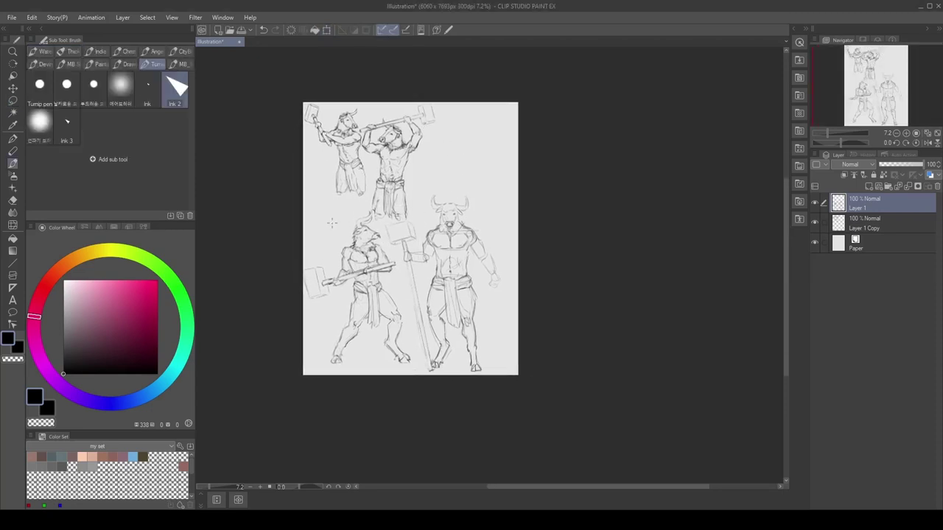
{"action": "scroll", "coordinate": [468, 191], "scroll_direction": "up", "scroll_amount": 3}
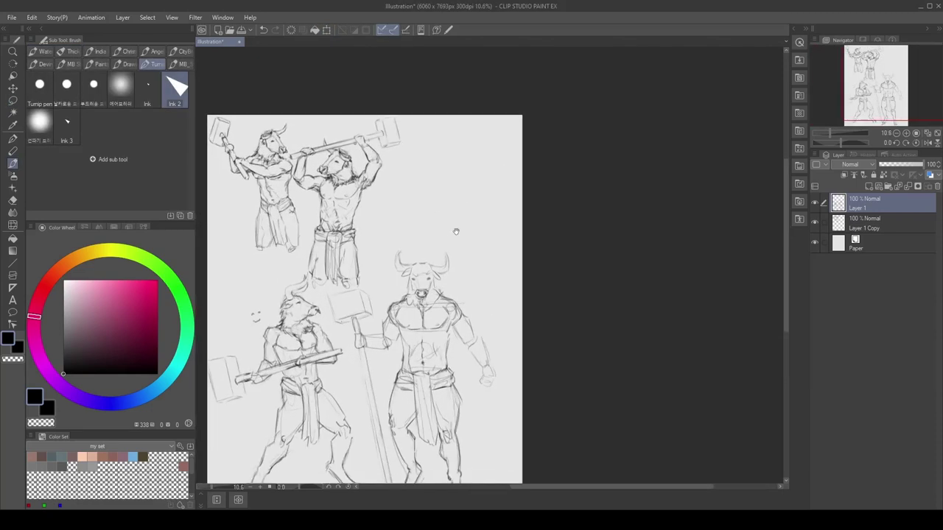
{"action": "scroll", "coordinate": [472, 188], "scroll_direction": "down", "scroll_amount": 1}
Step: Redraw the fourth figure's free arm with bolder shoulder, upper-arm and forearm contours, softening the rough lines beneath
{"action": "mouse_move", "coordinate": [497, 168]}
{"action": "left_mouse_down"}
{"action": "mouse_move", "coordinate": [435, 250]}
{"action": "mouse_move", "coordinate": [462, 235]}
{"action": "left_mouse_up"}
{"action": "key", "text": "e"}
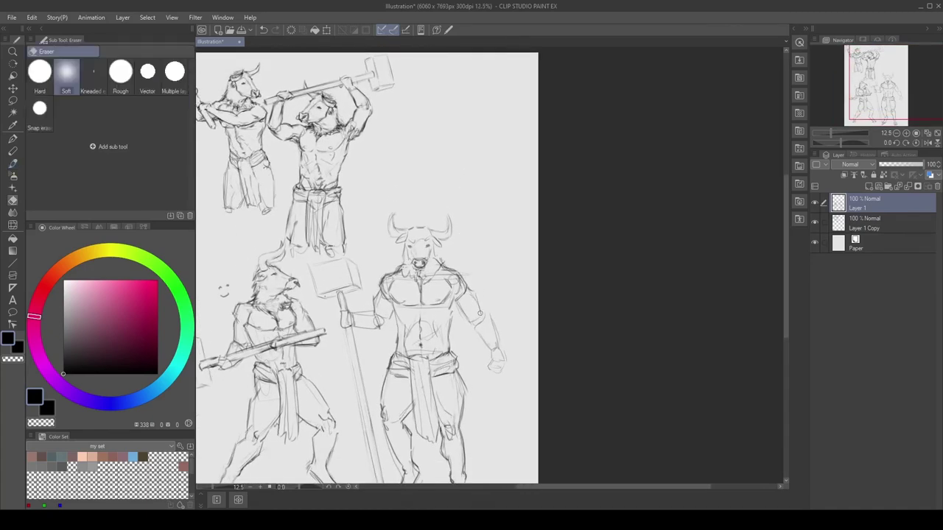
{"action": "key", "text": "p"}
{"action": "mouse_move", "coordinate": [477, 295]}
{"action": "left_mouse_down"}
{"action": "mouse_move", "coordinate": [499, 349]}
{"action": "mouse_move", "coordinate": [492, 350]}
{"action": "left_mouse_up"}
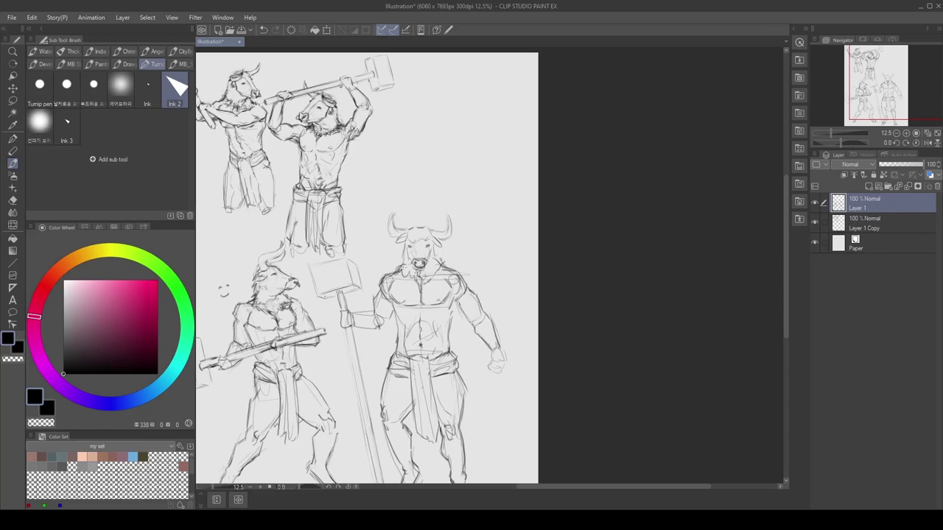
{"action": "mouse_move", "coordinate": [455, 302]}
{"action": "left_mouse_down"}
{"action": "mouse_move", "coordinate": [470, 323]}
{"action": "mouse_move", "coordinate": [452, 295]}
{"action": "mouse_move", "coordinate": [464, 313]}
{"action": "left_mouse_up"}
{"action": "key", "text": "e"}
{"action": "key", "text": "p"}
{"action": "key", "text": "e"}
{"action": "left_click_drag", "start_coordinate": [447, 270], "coordinate": [454, 225]}
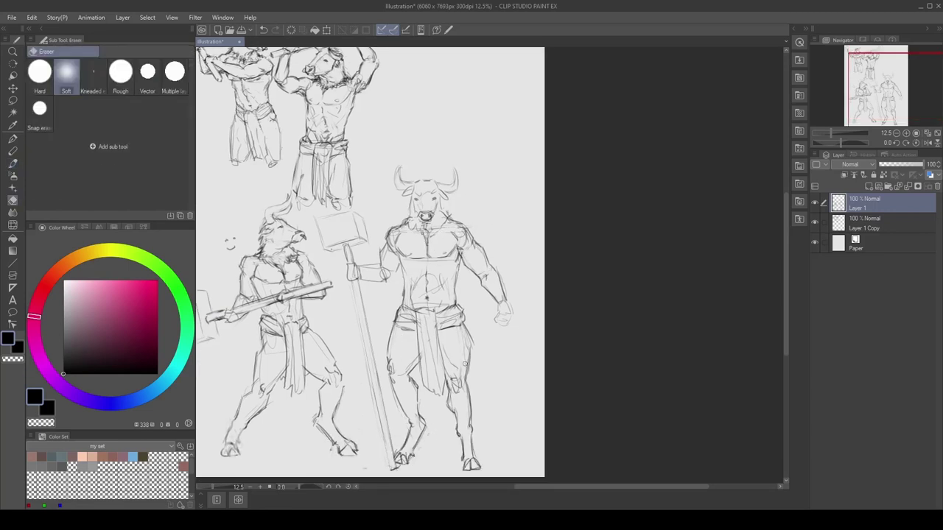
Step: Define the clenched fist at the end of the fourth figure's free arm
{"action": "key", "text": "b"}
{"action": "left_click_drag", "start_coordinate": [442, 284], "coordinate": [430, 306]}
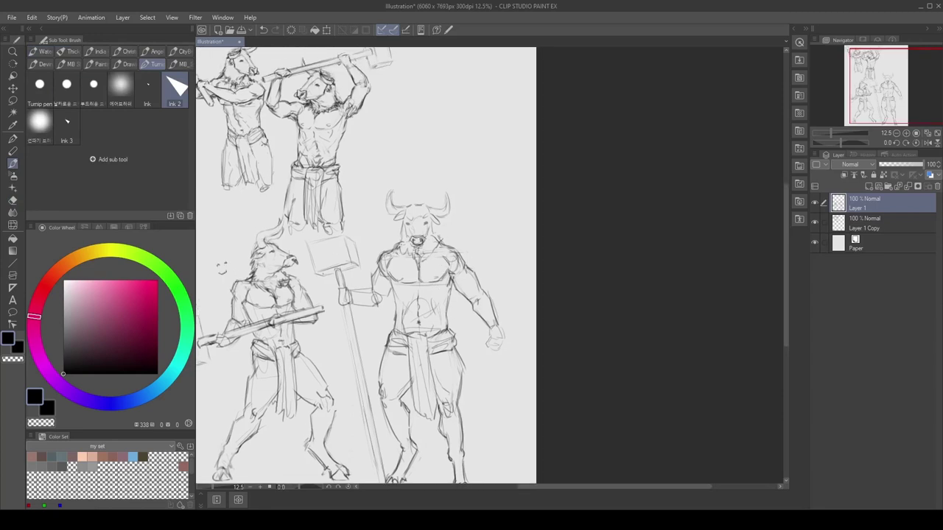
{"action": "left_click_drag", "start_coordinate": [422, 171], "coordinate": [422, 156]}
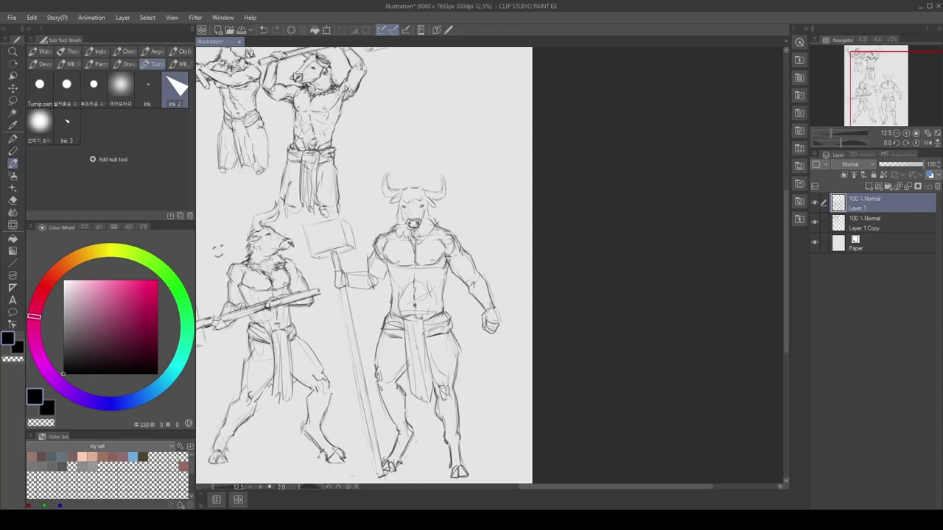
{"action": "left_click_drag", "start_coordinate": [497, 307], "coordinate": [496, 325]}
Step: Redraw the fourth figure's hammer-holding arm with a muscular forearm and a hand gripping the shaft
{"action": "mouse_move", "coordinate": [335, 272]}
{"action": "left_mouse_down"}
{"action": "mouse_move", "coordinate": [347, 283]}
{"action": "mouse_move", "coordinate": [346, 270]}
{"action": "mouse_move", "coordinate": [369, 272]}
{"action": "mouse_move", "coordinate": [379, 286]}
{"action": "mouse_move", "coordinate": [389, 274]}
{"action": "mouse_move", "coordinate": [389, 224]}
{"action": "mouse_move", "coordinate": [366, 369]}
{"action": "left_mouse_up"}
{"action": "key", "text": "e"}
{"action": "key", "text": "b"}
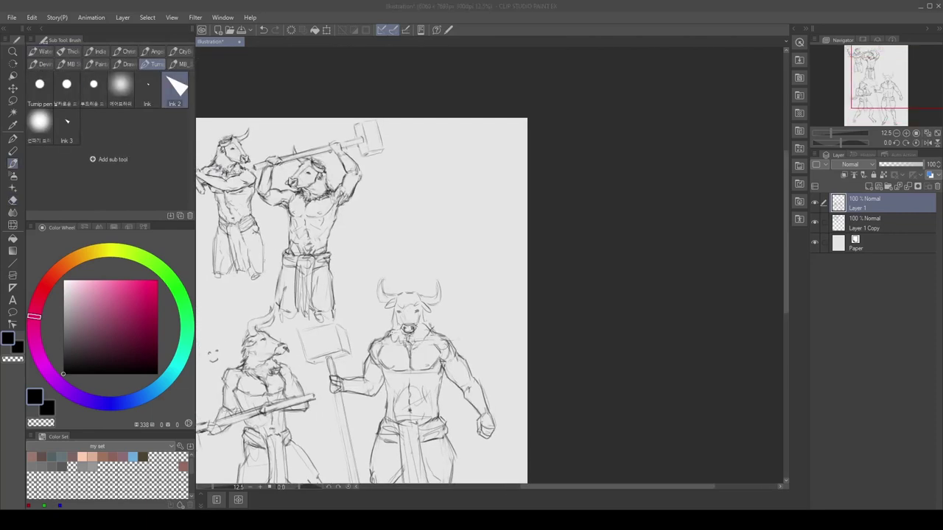
Step: Rough in a fifth figure above the fourth with an oval head, shoulder line, chest and tapering torso
{"action": "left_click_drag", "start_coordinate": [447, 165], "coordinate": [472, 186]}
{"action": "mouse_move", "coordinate": [422, 199]}
{"action": "left_mouse_down"}
{"action": "mouse_move", "coordinate": [472, 189]}
{"action": "mouse_move", "coordinate": [415, 189]}
{"action": "mouse_move", "coordinate": [434, 240]}
{"action": "left_mouse_up"}
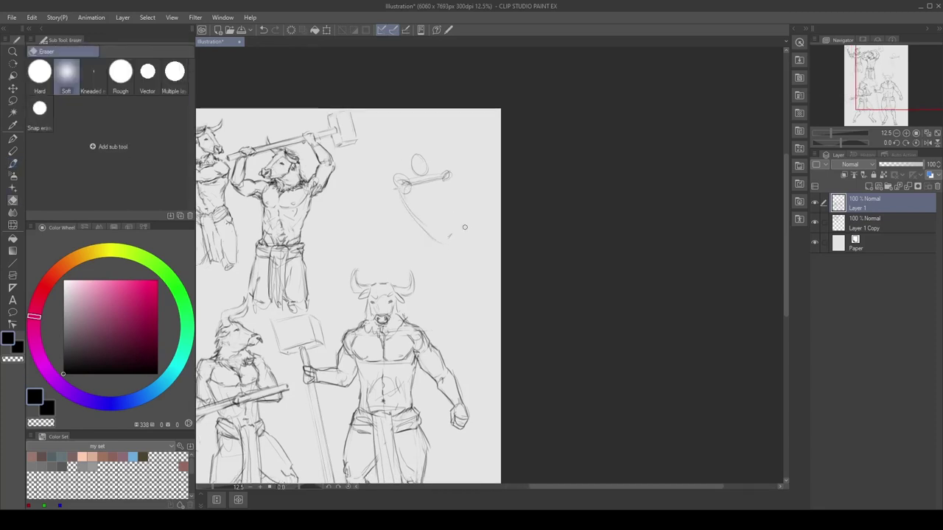
{"action": "left_click_drag", "start_coordinate": [411, 198], "coordinate": [436, 235]}
{"action": "mouse_move", "coordinate": [449, 187]}
{"action": "left_mouse_down"}
{"action": "mouse_move", "coordinate": [445, 233]}
{"action": "mouse_move", "coordinate": [455, 221]}
{"action": "mouse_move", "coordinate": [435, 192]}
{"action": "left_mouse_up"}
{"action": "mouse_move", "coordinate": [436, 233]}
{"action": "left_mouse_down"}
{"action": "mouse_move", "coordinate": [454, 223]}
{"action": "mouse_move", "coordinate": [445, 193]}
{"action": "mouse_move", "coordinate": [452, 177]}
{"action": "mouse_move", "coordinate": [421, 199]}
{"action": "mouse_move", "coordinate": [440, 183]}
{"action": "mouse_move", "coordinate": [429, 158]}
{"action": "left_mouse_up"}
{"action": "scroll", "coordinate": [435, 189], "scroll_direction": "down", "scroll_amount": 1}
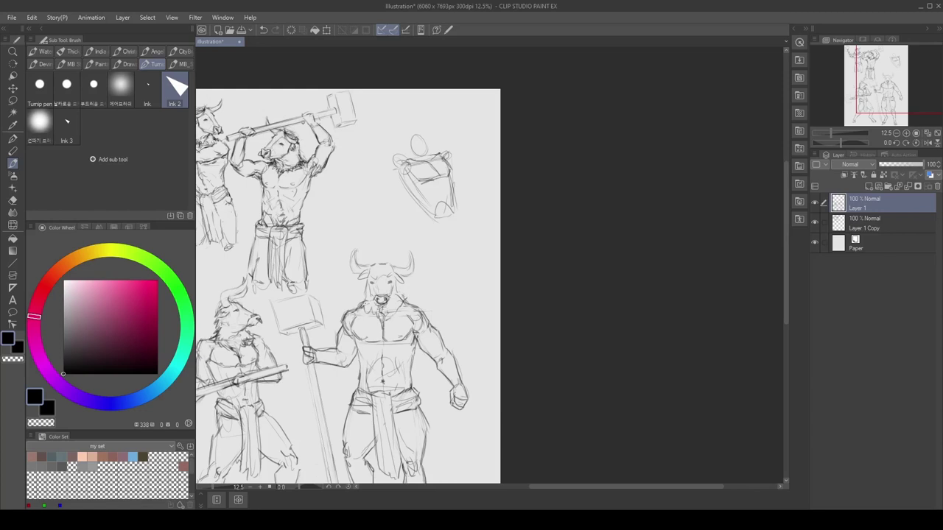
Step: Sketch the fifth figure's two raised arms and a long straight shaft held overhead
{"action": "mouse_move", "coordinate": [439, 155]}
{"action": "left_mouse_down"}
{"action": "mouse_move", "coordinate": [451, 143]}
{"action": "mouse_move", "coordinate": [461, 165]}
{"action": "mouse_move", "coordinate": [437, 160]}
{"action": "mouse_move", "coordinate": [447, 156]}
{"action": "mouse_move", "coordinate": [432, 142]}
{"action": "mouse_move", "coordinate": [449, 157]}
{"action": "mouse_move", "coordinate": [442, 145]}
{"action": "left_mouse_up"}
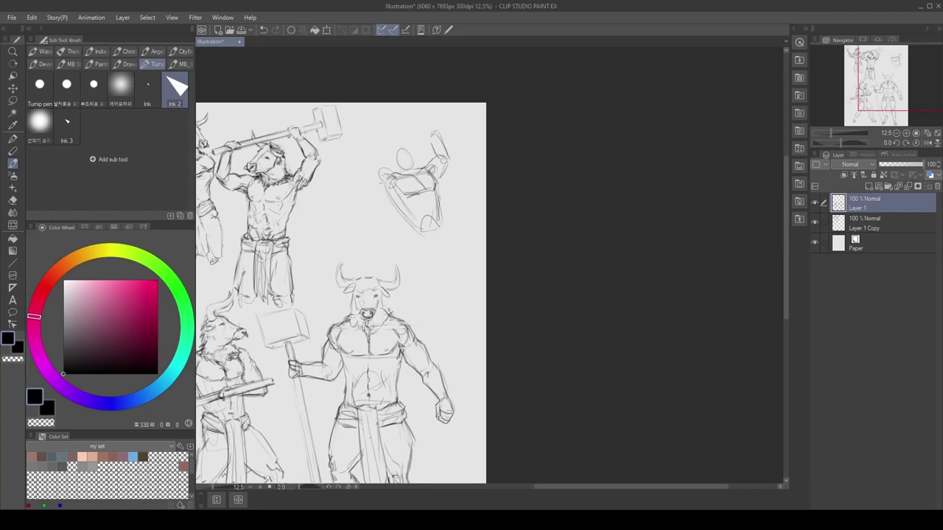
{"action": "mouse_move", "coordinate": [356, 177]}
{"action": "left_mouse_down"}
{"action": "mouse_move", "coordinate": [389, 108]}
{"action": "mouse_move", "coordinate": [410, 147]}
{"action": "mouse_move", "coordinate": [402, 147]}
{"action": "mouse_move", "coordinate": [413, 113]}
{"action": "mouse_move", "coordinate": [394, 114]}
{"action": "mouse_move", "coordinate": [404, 97]}
{"action": "left_mouse_up"}
{"action": "mouse_move", "coordinate": [404, 98]}
{"action": "left_mouse_down"}
{"action": "mouse_move", "coordinate": [401, 115]}
{"action": "mouse_move", "coordinate": [387, 92]}
{"action": "mouse_move", "coordinate": [496, 87]}
{"action": "left_mouse_up"}
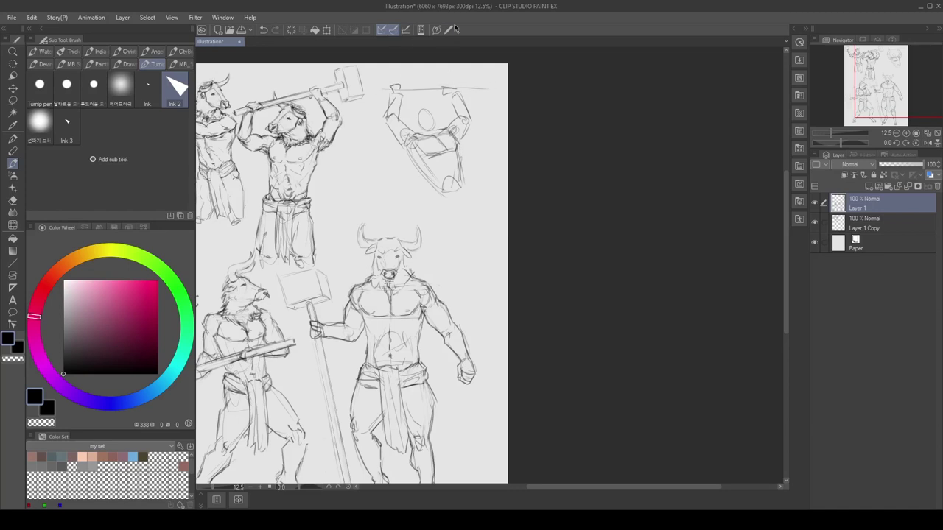
{"action": "left_click_drag", "start_coordinate": [374, 140], "coordinate": [370, 113]}
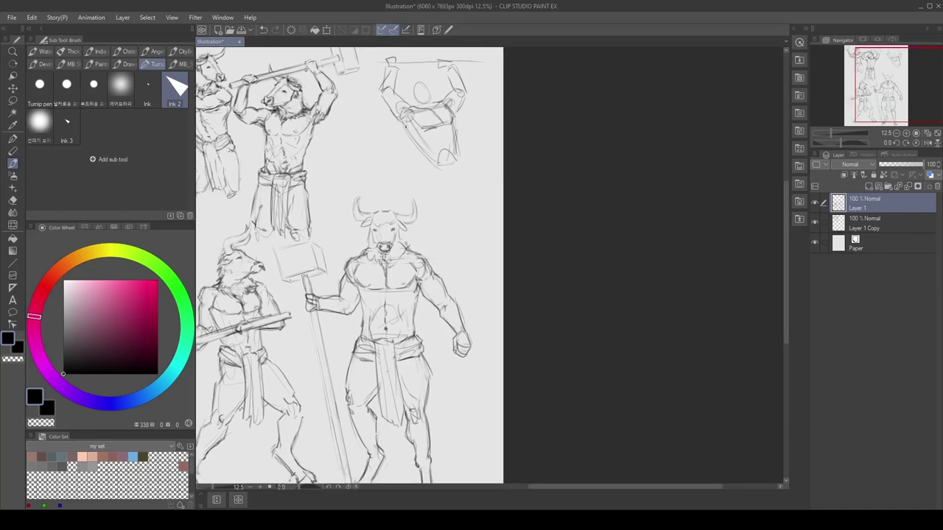
Step: Strengthen the contours along both sides of the fifth figure's torso
{"action": "left_click_drag", "start_coordinate": [409, 137], "coordinate": [434, 166]}
{"action": "left_click_drag", "start_coordinate": [448, 136], "coordinate": [454, 163]}
{"action": "left_click_drag", "start_coordinate": [461, 153], "coordinate": [450, 168]}
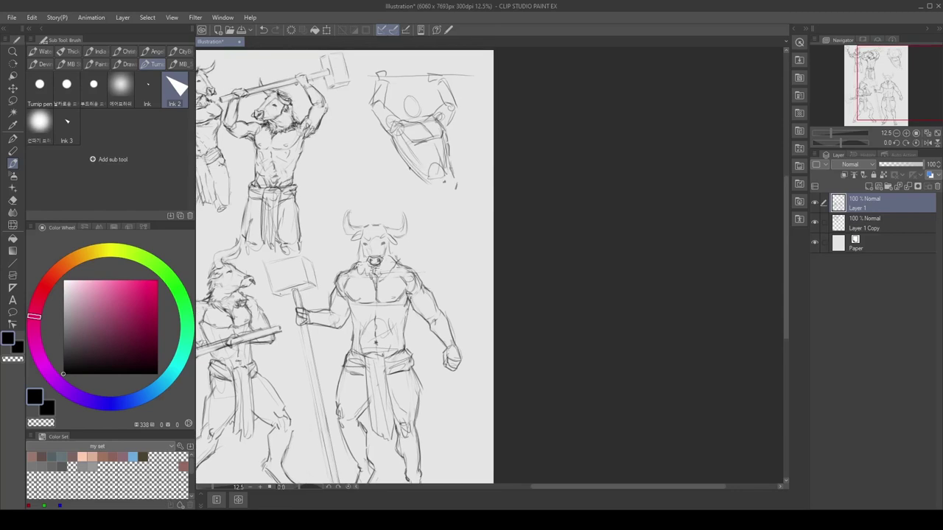
Step: Sketch the fifth figure's pelvis and two tapering thighs below the torso
{"action": "key", "text": "e"}
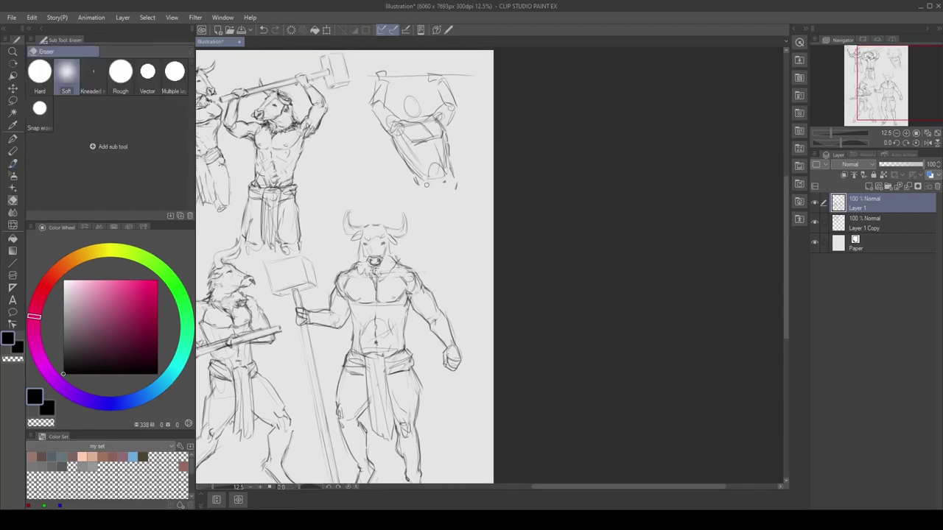
{"action": "key", "text": "b"}
{"action": "mouse_move", "coordinate": [425, 185]}
{"action": "left_mouse_down"}
{"action": "mouse_move", "coordinate": [442, 174]}
{"action": "mouse_move", "coordinate": [456, 189]}
{"action": "mouse_move", "coordinate": [435, 197]}
{"action": "mouse_move", "coordinate": [462, 261]}
{"action": "mouse_move", "coordinate": [450, 284]}
{"action": "left_mouse_up"}
{"action": "left_click_drag", "start_coordinate": [470, 234], "coordinate": [485, 283]}
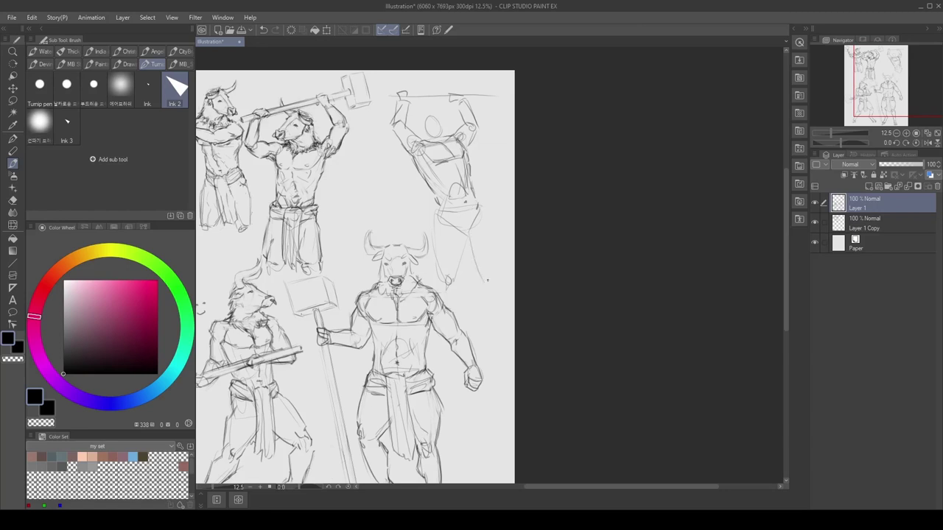
{"action": "mouse_move", "coordinate": [480, 210]}
{"action": "left_mouse_down"}
{"action": "mouse_move", "coordinate": [494, 273]}
{"action": "mouse_move", "coordinate": [476, 276]}
{"action": "left_mouse_up"}
{"action": "left_click_drag", "start_coordinate": [413, 221], "coordinate": [426, 250]}
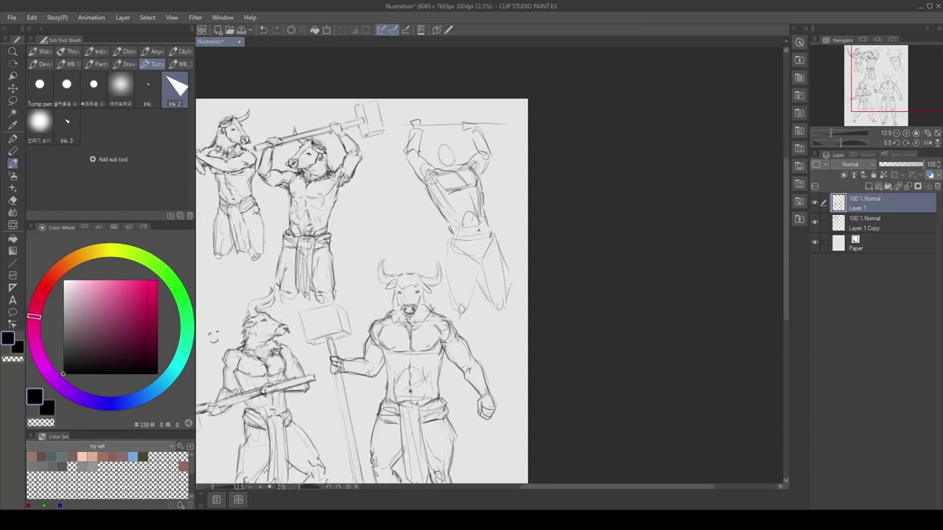
Step: Thicken the fifth figure's left-hand flank from armpit to waist, softening the overlapping strokes
{"action": "mouse_move", "coordinate": [423, 181]}
{"action": "left_mouse_down"}
{"action": "mouse_move", "coordinate": [446, 224]}
{"action": "mouse_move", "coordinate": [433, 213]}
{"action": "mouse_move", "coordinate": [449, 223]}
{"action": "left_mouse_up"}
{"action": "key", "text": "e"}
{"action": "key", "text": "b"}
{"action": "key", "text": "e"}
{"action": "key", "text": "b"}
{"action": "mouse_move", "coordinate": [423, 187]}
{"action": "left_mouse_down"}
{"action": "mouse_move", "coordinate": [439, 218]}
{"action": "mouse_move", "coordinate": [423, 198]}
{"action": "left_mouse_up"}
{"action": "key", "text": "e"}
{"action": "key", "text": "b"}
Step: Firm up the outlines of the fifth figure's hips and thighs down to the knees
{"action": "left_click_drag", "start_coordinate": [450, 227], "coordinate": [447, 306]}
{"action": "left_click_drag", "start_coordinate": [470, 268], "coordinate": [462, 296]}
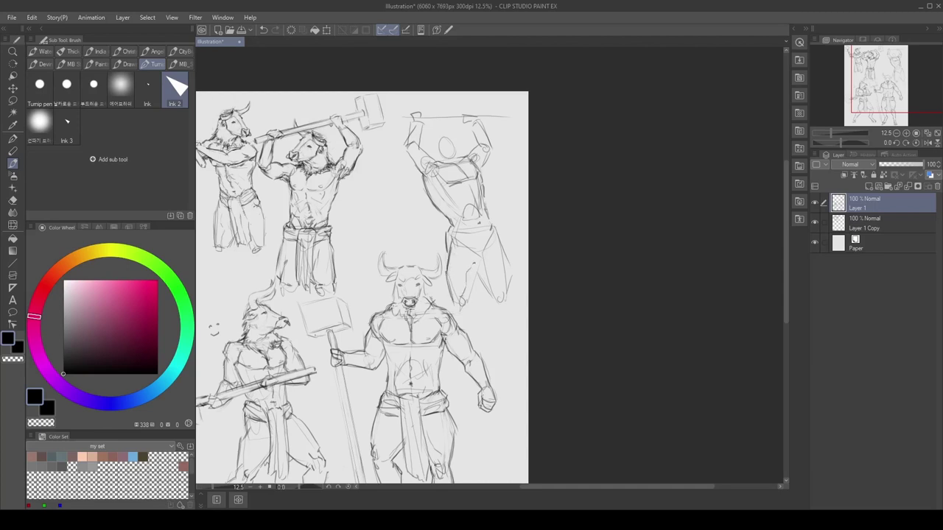
{"action": "key", "text": "e"}
{"action": "key", "text": "b"}
{"action": "left_click_drag", "start_coordinate": [478, 263], "coordinate": [462, 306]}
{"action": "mouse_move", "coordinate": [462, 306]}
{"action": "left_mouse_down"}
{"action": "mouse_move", "coordinate": [401, 243]}
{"action": "mouse_move", "coordinate": [422, 277]}
{"action": "left_mouse_up"}
Step: Erase and redraw the edge of the fifth figure's left-hand flank below the raised arm
{"action": "key", "text": "e"}
{"action": "key", "text": "b"}
{"action": "mouse_move", "coordinate": [364, 180]}
{"action": "left_mouse_down"}
{"action": "mouse_move", "coordinate": [347, 200]}
{"action": "mouse_move", "coordinate": [364, 207]}
{"action": "left_mouse_up"}
{"action": "key", "text": "e"}
{"action": "mouse_move", "coordinate": [369, 163]}
{"action": "left_mouse_down"}
{"action": "mouse_move", "coordinate": [364, 184]}
{"action": "mouse_move", "coordinate": [397, 179]}
{"action": "mouse_move", "coordinate": [369, 187]}
{"action": "mouse_move", "coordinate": [367, 221]}
{"action": "left_mouse_up"}
{"action": "key", "text": "b"}
Step: Check the fifth figure in mirrored view and refine its torso outline, erasing rough construction lines across the chest and belly
{"action": "key", "text": "h"}
{"action": "key", "text": "h"}
{"action": "key", "text": "e"}
{"action": "key", "text": "b"}
{"action": "key", "text": "e"}
{"action": "key", "text": "b"}
{"action": "key", "text": "e"}
{"action": "mouse_move", "coordinate": [378, 184]}
{"action": "left_mouse_down"}
{"action": "mouse_move", "coordinate": [426, 202]}
{"action": "mouse_move", "coordinate": [427, 217]}
{"action": "mouse_move", "coordinate": [393, 215]}
{"action": "mouse_move", "coordinate": [417, 230]}
{"action": "mouse_move", "coordinate": [437, 216]}
{"action": "left_mouse_up"}
{"action": "key", "text": "b"}
{"action": "key", "text": "e"}
{"action": "key", "text": "b"}
{"action": "key", "text": "e"}
{"action": "key", "text": "b"}
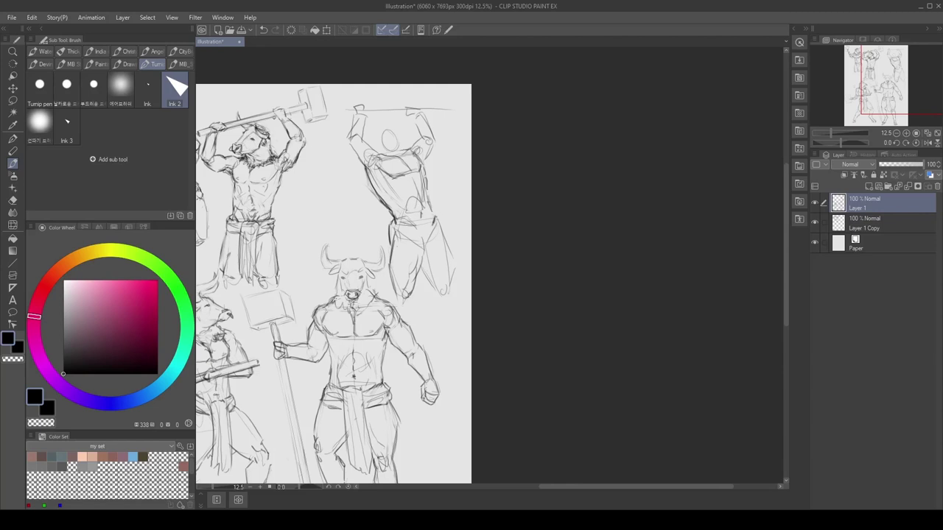
{"action": "key", "text": "e"}
{"action": "key", "text": "b"}
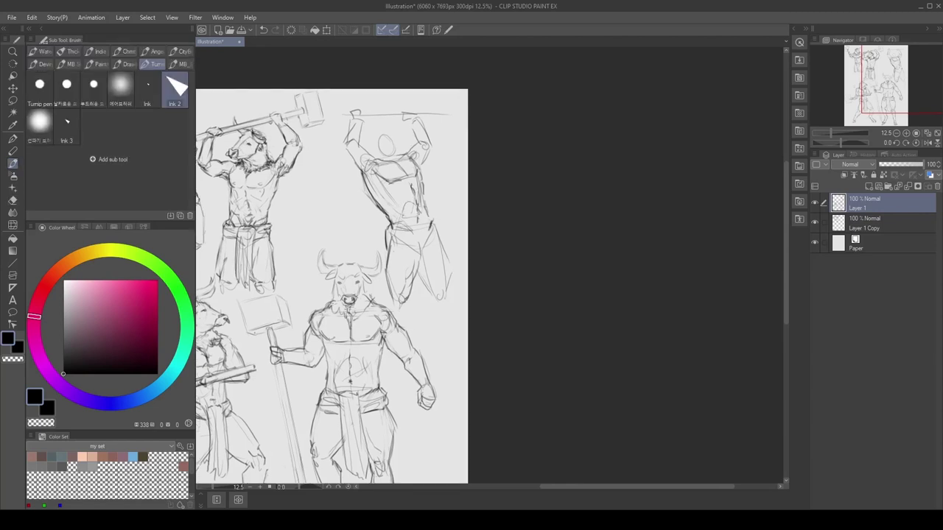
Step: Clean up and redraw the fifth figure's right-hand flank between chest and hip
{"action": "key", "text": "e"}
{"action": "left_click_drag", "start_coordinate": [417, 184], "coordinate": [423, 202]}
{"action": "key", "text": "b"}
{"action": "left_click_drag", "start_coordinate": [331, 294], "coordinate": [324, 313]}
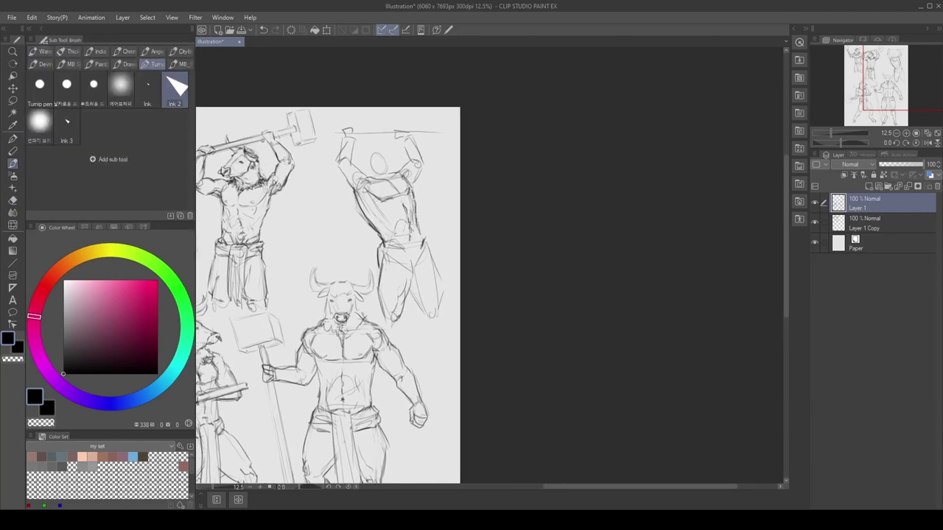
{"action": "key", "text": "e"}
{"action": "left_click_drag", "start_coordinate": [407, 178], "coordinate": [414, 193]}
{"action": "key", "text": "b"}
{"action": "left_click_drag", "start_coordinate": [331, 295], "coordinate": [333, 258]}
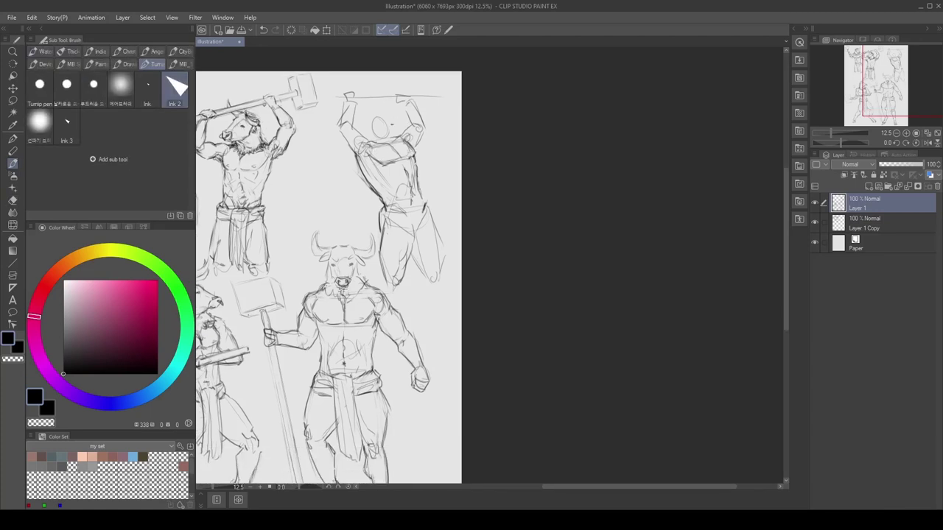
Step: Lasso the fifth figure's hips and thighs and shift them slightly up and to the right
{"action": "key", "text": "m"}
{"action": "mouse_move", "coordinate": [373, 201]}
{"action": "left_mouse_down"}
{"action": "mouse_move", "coordinate": [377, 250]}
{"action": "mouse_move", "coordinate": [429, 175]}
{"action": "left_mouse_up"}
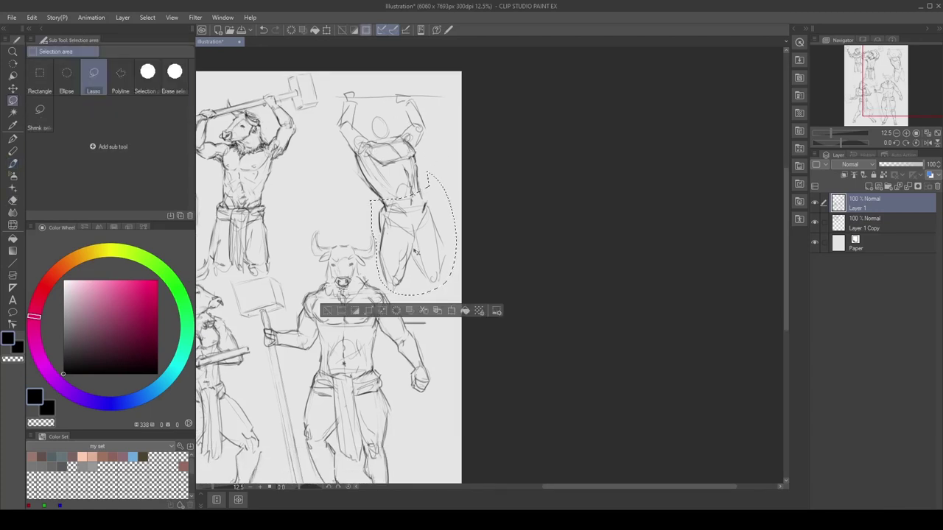
{"action": "key", "text": "ctrl+t"}
{"action": "left_click_drag", "start_coordinate": [455, 290], "coordinate": [480, 289]}
{"action": "key", "text": "ctrl+z"}
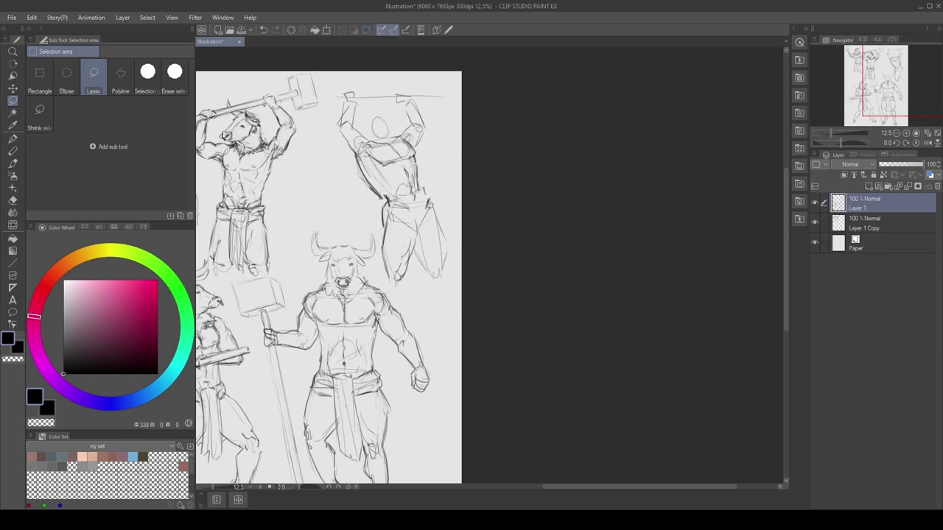
Step: Rework the fifth figure's waist and flank lines to join the torso with the repositioned hips
{"action": "key", "text": "b"}
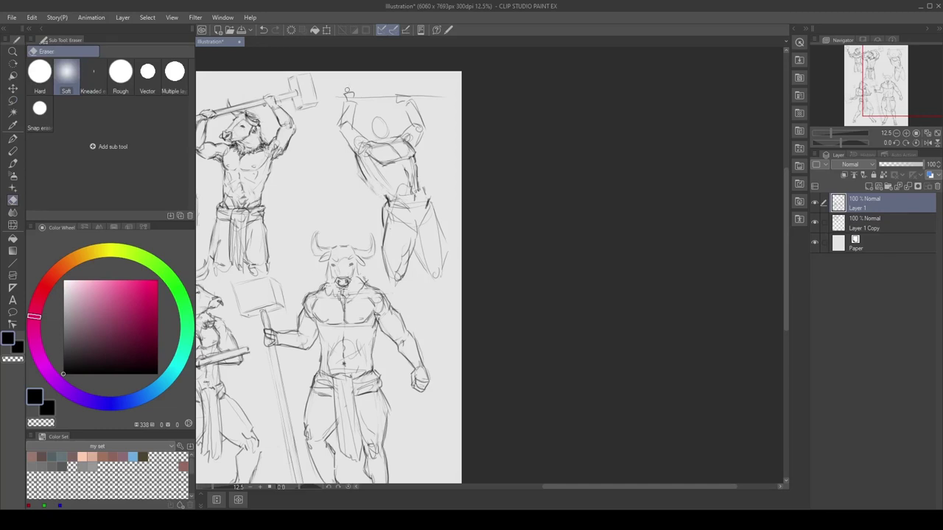
{"action": "key", "text": "b"}
{"action": "key", "text": "e"}
{"action": "key", "text": "b"}
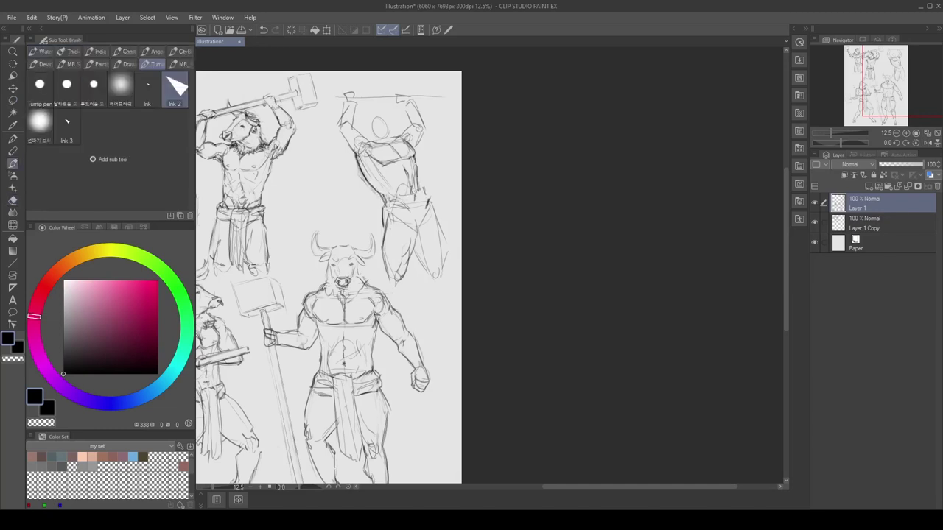
{"action": "key", "text": "e"}
{"action": "key", "text": "b"}
{"action": "key", "text": "e"}
{"action": "key", "text": "b"}
{"action": "key", "text": "e"}
{"action": "key", "text": "b"}
{"action": "key", "text": "e"}
{"action": "key", "text": "b"}
{"action": "left_click_drag", "start_coordinate": [417, 184], "coordinate": [413, 202]}
{"action": "key", "text": "e"}
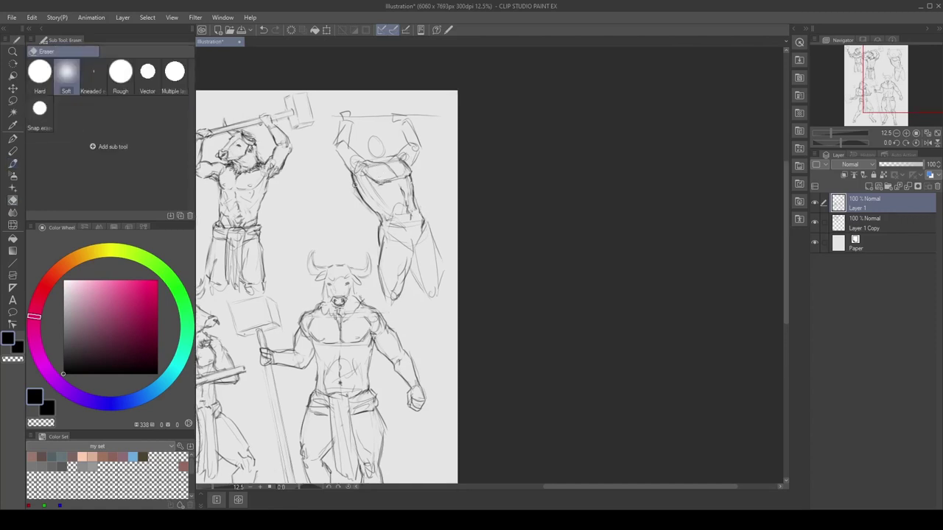
Step: Lasso the whole fifth figure, scale it down and move it into the page's upper right corner
{"action": "key", "text": "m"}
{"action": "mouse_move", "coordinate": [335, 90]}
{"action": "left_mouse_down"}
{"action": "mouse_move", "coordinate": [376, 251]}
{"action": "mouse_move", "coordinate": [436, 80]}
{"action": "mouse_move", "coordinate": [413, 80]}
{"action": "mouse_move", "coordinate": [494, 47]}
{"action": "mouse_move", "coordinate": [431, 133]}
{"action": "left_mouse_up"}
{"action": "left_click_drag", "start_coordinate": [398, 243], "coordinate": [419, 189]}
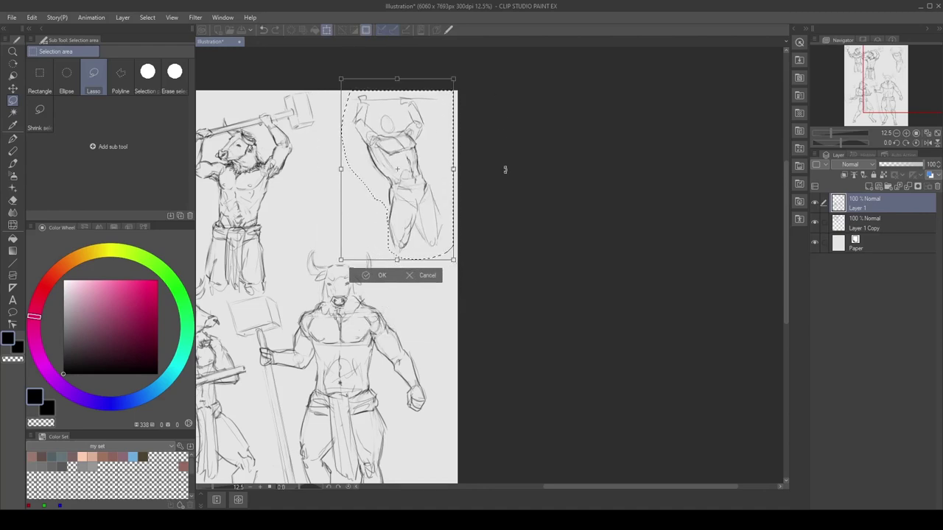
{"action": "key", "text": "Return"}
{"action": "scroll", "coordinate": [457, 122], "scroll_direction": "up", "scroll_amount": 2}
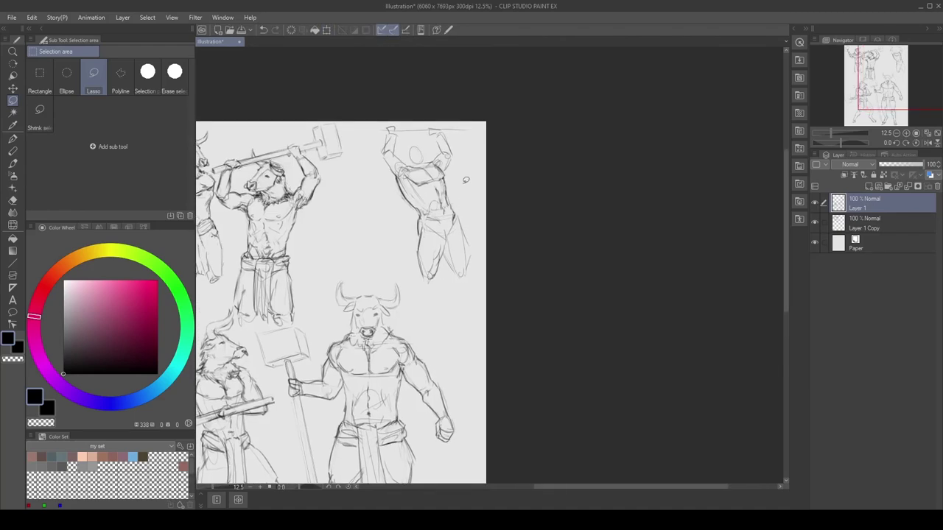
Step: Sketch the fifth figure's left-hand lower leg bent sideways from the knee and ending in a hoof
{"action": "key", "text": "b"}
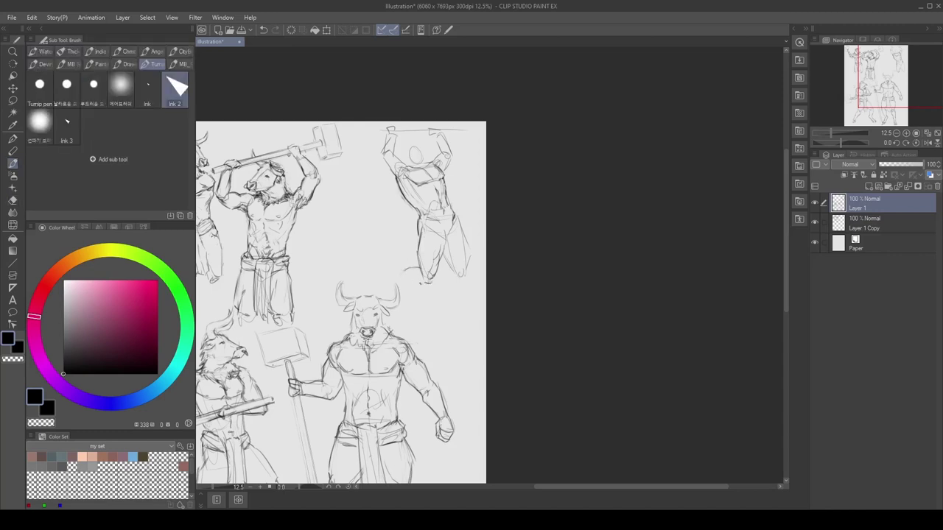
{"action": "left_click_drag", "start_coordinate": [403, 240], "coordinate": [416, 195]}
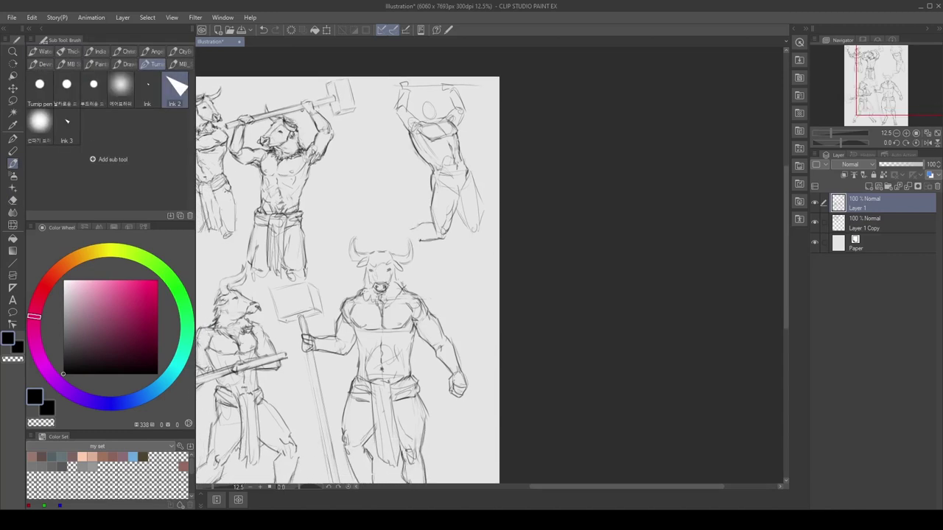
{"action": "mouse_move", "coordinate": [387, 242]}
{"action": "left_mouse_down"}
{"action": "mouse_move", "coordinate": [401, 228]}
{"action": "mouse_move", "coordinate": [404, 239]}
{"action": "mouse_move", "coordinate": [359, 258]}
{"action": "left_mouse_up"}
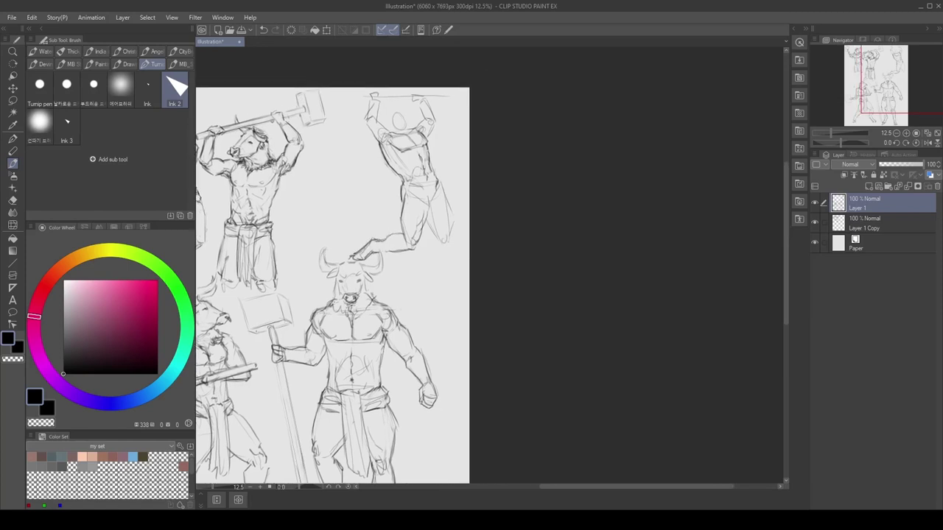
Step: Extend the fifth figure's lower leg line from the far knee and firm up the thigh and knee outlines
{"action": "mouse_move", "coordinate": [369, 247]}
{"action": "left_mouse_down"}
{"action": "mouse_move", "coordinate": [350, 256]}
{"action": "mouse_move", "coordinate": [435, 240]}
{"action": "mouse_move", "coordinate": [426, 291]}
{"action": "left_mouse_up"}
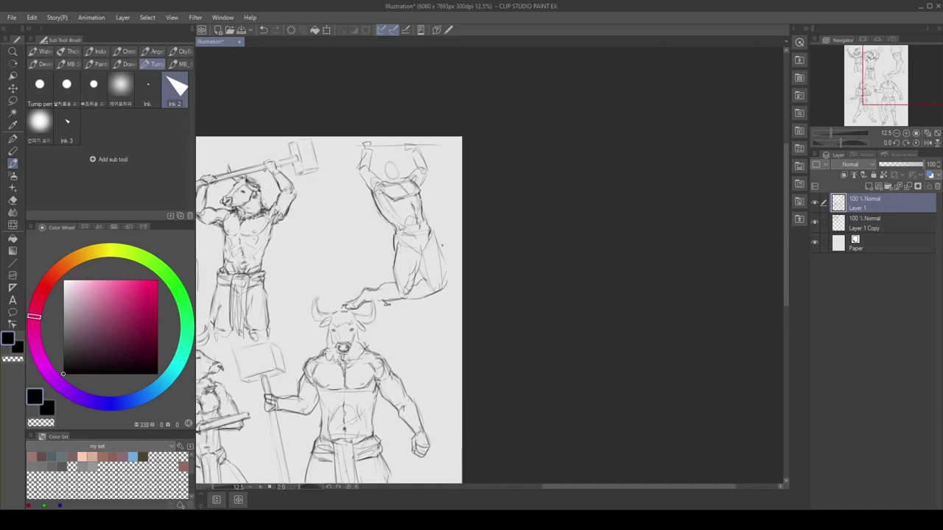
{"action": "left_click_drag", "start_coordinate": [446, 255], "coordinate": [435, 288]}
{"action": "key", "text": "ctrl+z"}
{"action": "key", "text": "e"}
{"action": "key", "text": "b"}
{"action": "key", "text": "h"}
{"action": "left_click_drag", "start_coordinate": [633, 309], "coordinate": [361, 310]}
{"action": "key", "text": "h"}
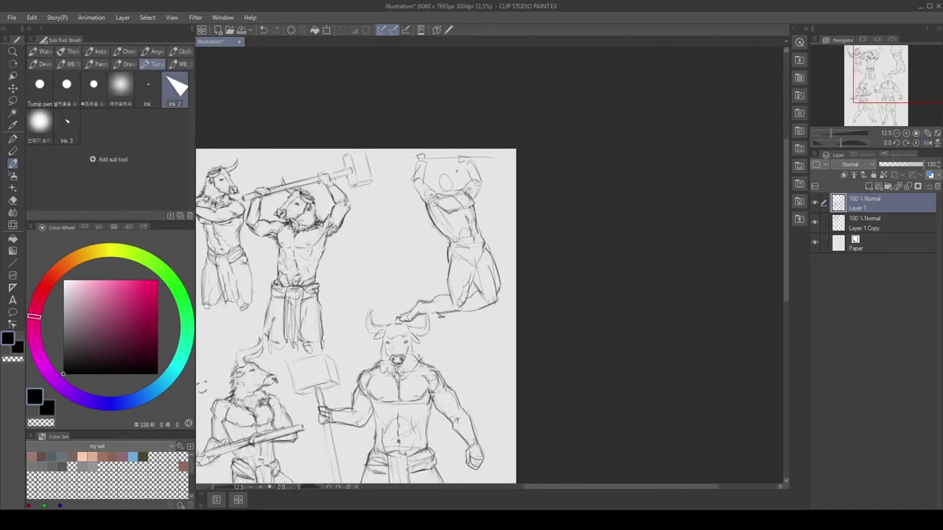
Step: Strengthen the outlines of the fifth figure's raised forearms, elbows and upper torso
{"action": "key", "text": "e"}
{"action": "scroll", "coordinate": [360, 317], "scroll_direction": "up", "scroll_amount": 1}
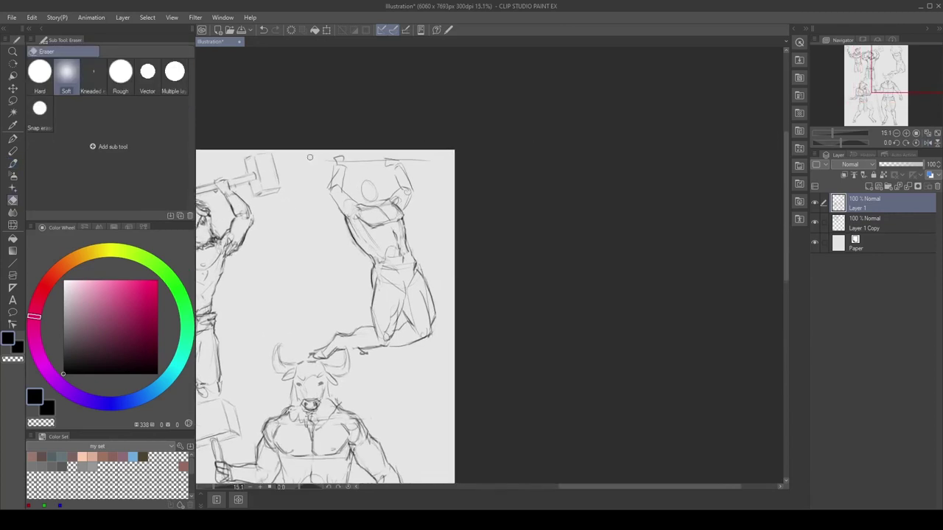
{"action": "key", "text": "b"}
{"action": "mouse_move", "coordinate": [343, 205]}
{"action": "left_mouse_down"}
{"action": "mouse_move", "coordinate": [336, 217]}
{"action": "mouse_move", "coordinate": [339, 210]}
{"action": "left_mouse_up"}
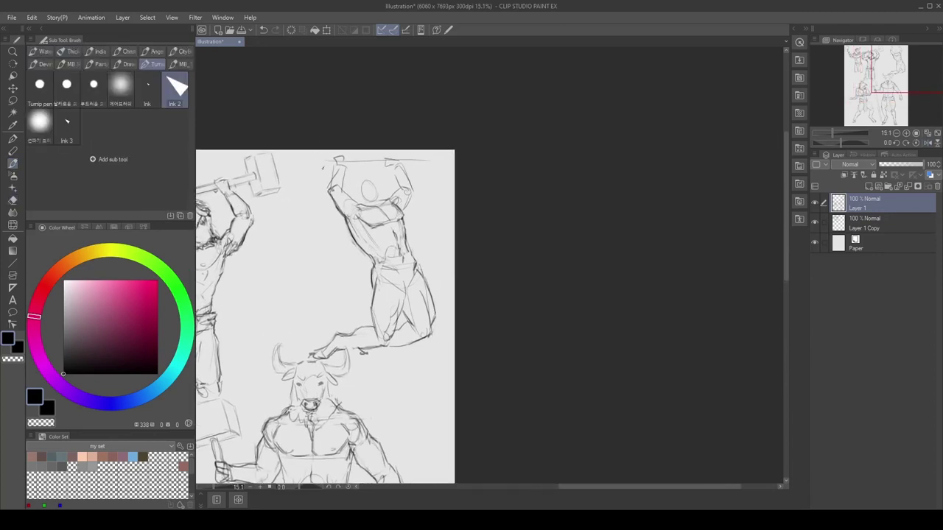
{"action": "mouse_move", "coordinate": [333, 166]}
{"action": "left_mouse_down"}
{"action": "mouse_move", "coordinate": [329, 192]}
{"action": "mouse_move", "coordinate": [344, 180]}
{"action": "mouse_move", "coordinate": [336, 193]}
{"action": "mouse_move", "coordinate": [355, 209]}
{"action": "mouse_move", "coordinate": [388, 200]}
{"action": "mouse_move", "coordinate": [404, 209]}
{"action": "mouse_move", "coordinate": [291, 260]}
{"action": "left_mouse_up"}
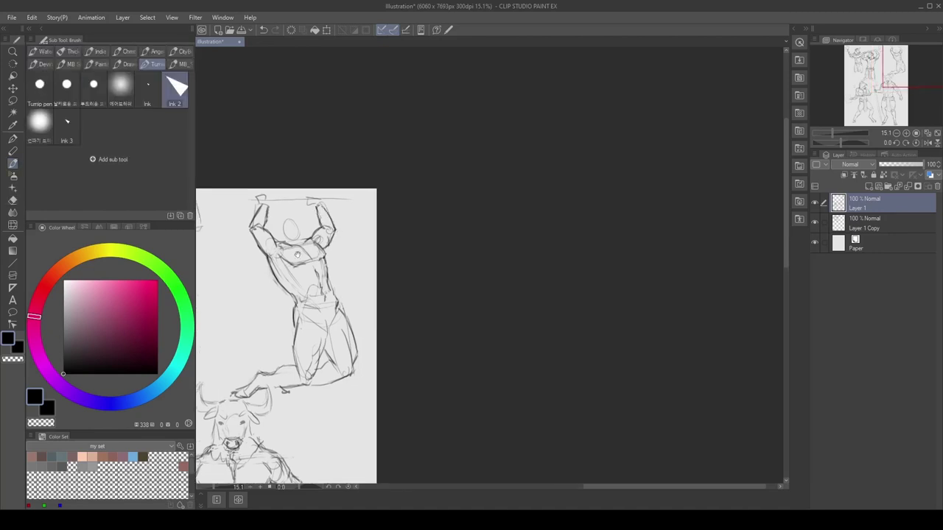
{"action": "left_click_drag", "start_coordinate": [295, 295], "coordinate": [416, 220]}
Step: Sketch the fifth figure's bull head over the placeholder oval, with eye, snout, ears, horns and neck fur
{"action": "key", "text": "e"}
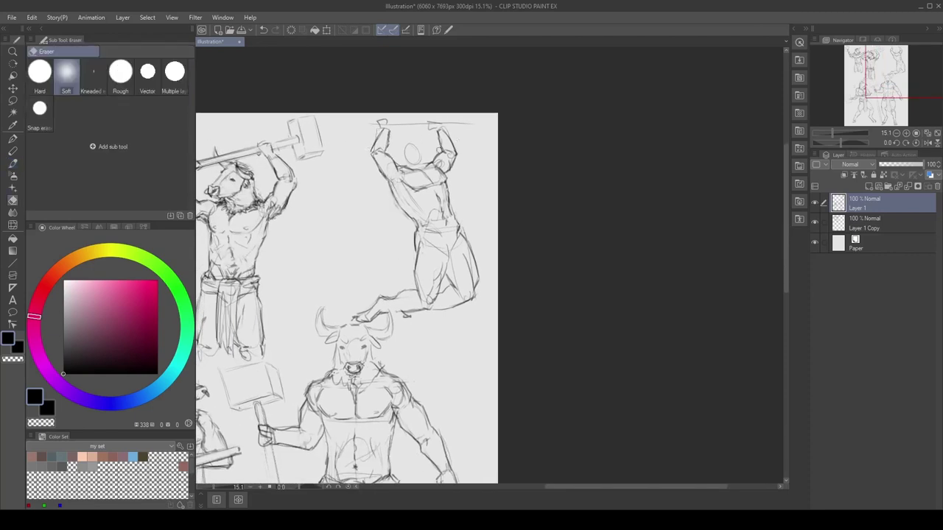
{"action": "left_click_drag", "start_coordinate": [412, 154], "coordinate": [422, 170]}
{"action": "scroll", "coordinate": [446, 127], "scroll_direction": "down", "scroll_amount": 3}
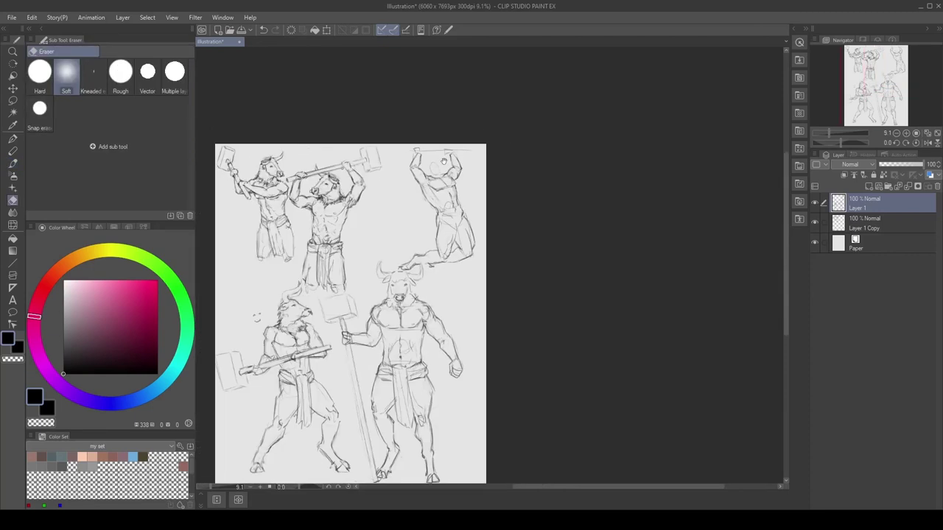
{"action": "scroll", "coordinate": [446, 127], "scroll_direction": "up", "scroll_amount": 2}
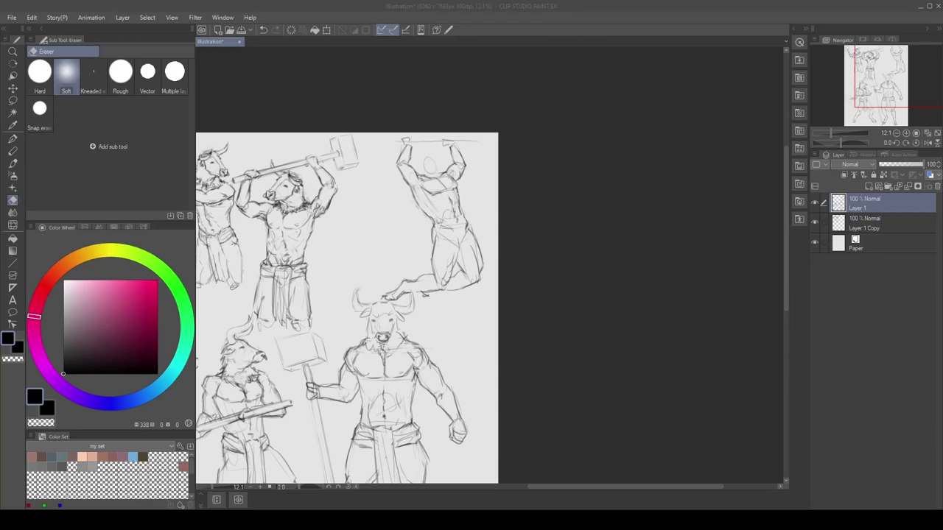
{"action": "key", "text": "b"}
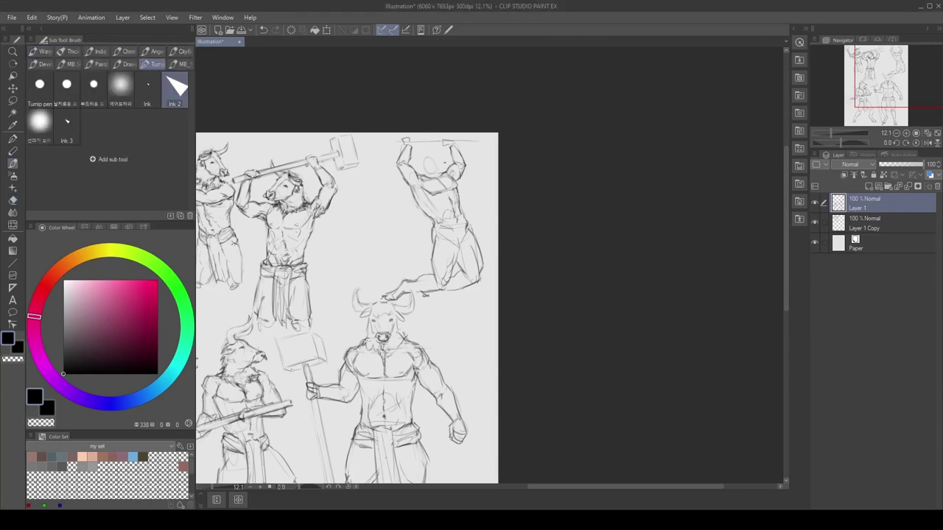
{"action": "left_click_drag", "start_coordinate": [428, 161], "coordinate": [445, 156]}
{"action": "left_click_drag", "start_coordinate": [421, 129], "coordinate": [407, 135]}
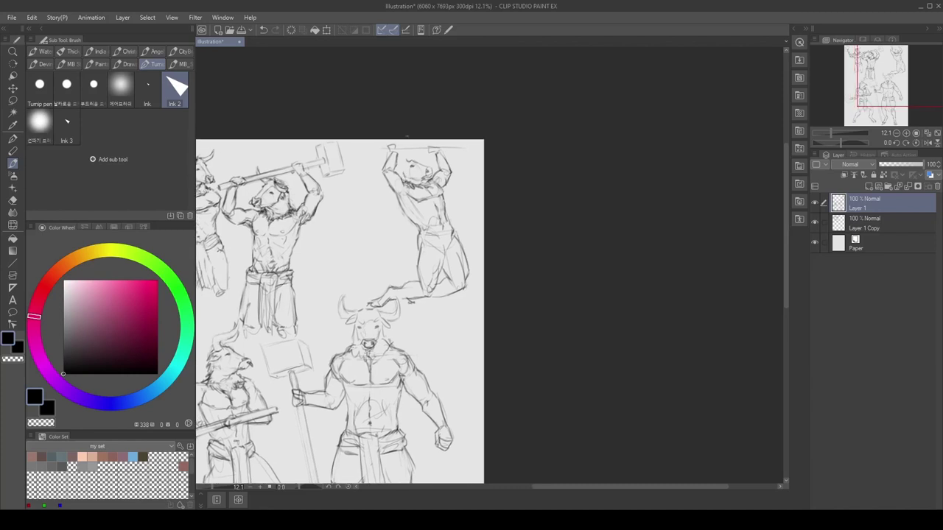
{"action": "key", "text": "ctrl+z"}
{"action": "mouse_move", "coordinate": [404, 158]}
{"action": "left_mouse_down"}
{"action": "mouse_move", "coordinate": [402, 173]}
{"action": "mouse_move", "coordinate": [417, 164]}
{"action": "left_mouse_up"}
{"action": "key", "text": "ctrl+z"}
{"action": "scroll", "coordinate": [417, 164], "scroll_direction": "up", "scroll_amount": 5}
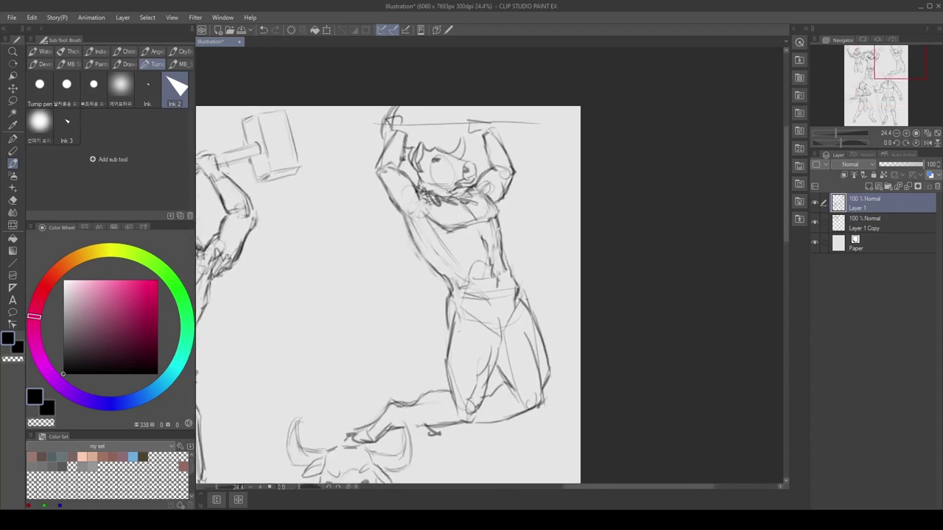
Step: Lasso the fifth figure's head and rotate it slightly
{"action": "key", "text": "e"}
{"action": "key", "text": "m"}
{"action": "mouse_move", "coordinate": [478, 180]}
{"action": "left_mouse_down"}
{"action": "mouse_move", "coordinate": [430, 182]}
{"action": "mouse_move", "coordinate": [408, 156]}
{"action": "mouse_move", "coordinate": [471, 131]}
{"action": "left_mouse_up"}
{"action": "key", "text": "ctrl+t"}
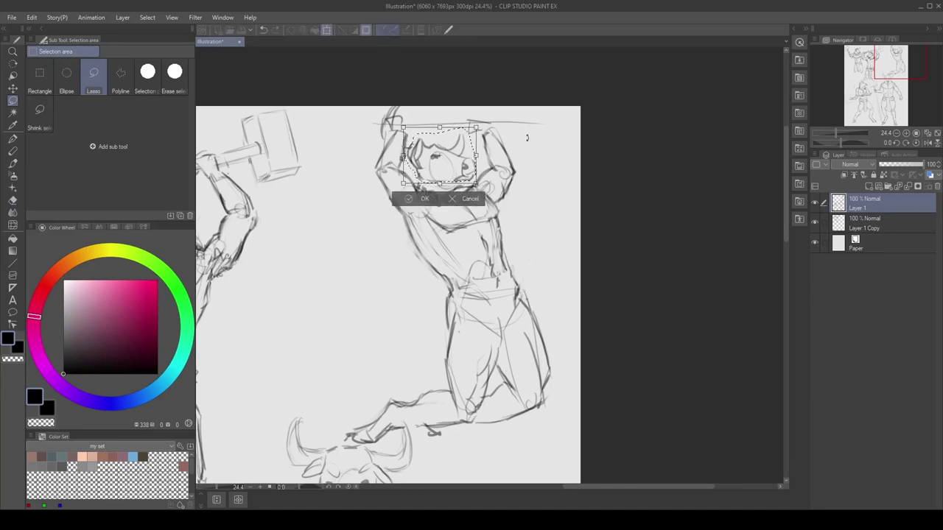
{"action": "key", "text": "Return"}
Step: Redraw the fifth figure's muzzle with a darker nostril and an open mouth
{"action": "key", "text": "e"}
{"action": "key", "text": "b"}
{"action": "left_click_drag", "start_coordinate": [476, 172], "coordinate": [440, 193]}
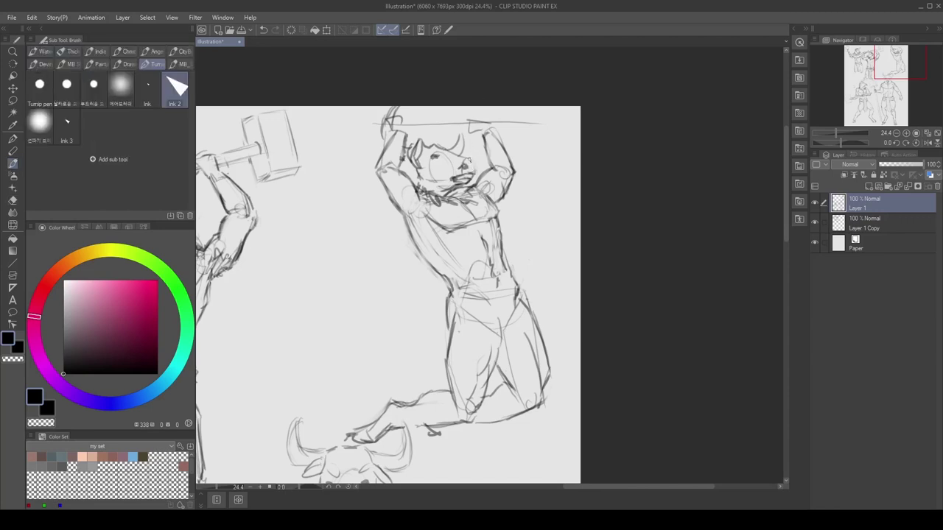
{"action": "left_click_drag", "start_coordinate": [474, 168], "coordinate": [467, 171]}
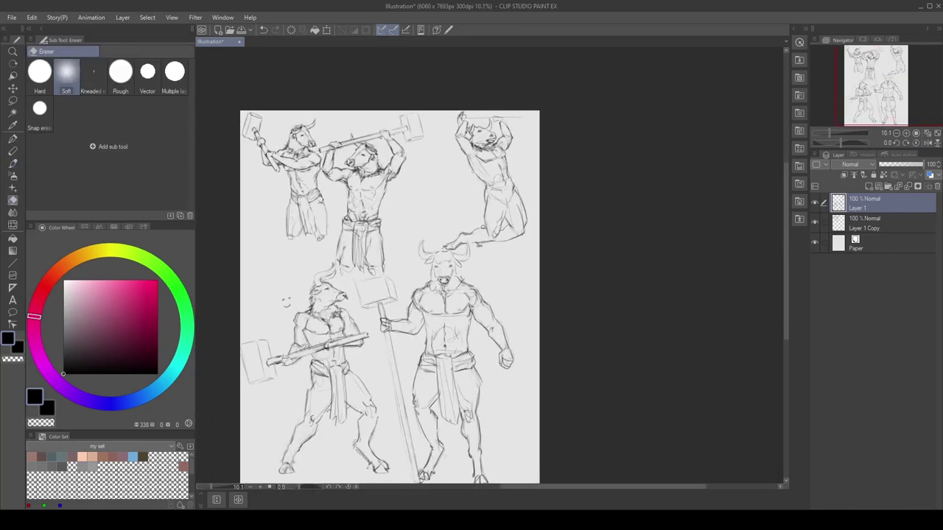
Step: Lasso the whole fifth figure, flip it horizontally and shift it left toward the second figure
{"action": "key", "text": "m"}
{"action": "mouse_move", "coordinate": [442, 245]}
{"action": "left_mouse_down"}
{"action": "mouse_move", "coordinate": [481, 251]}
{"action": "mouse_move", "coordinate": [435, 197]}
{"action": "mouse_move", "coordinate": [410, 213]}
{"action": "left_mouse_up"}
{"action": "key", "text": "x"}
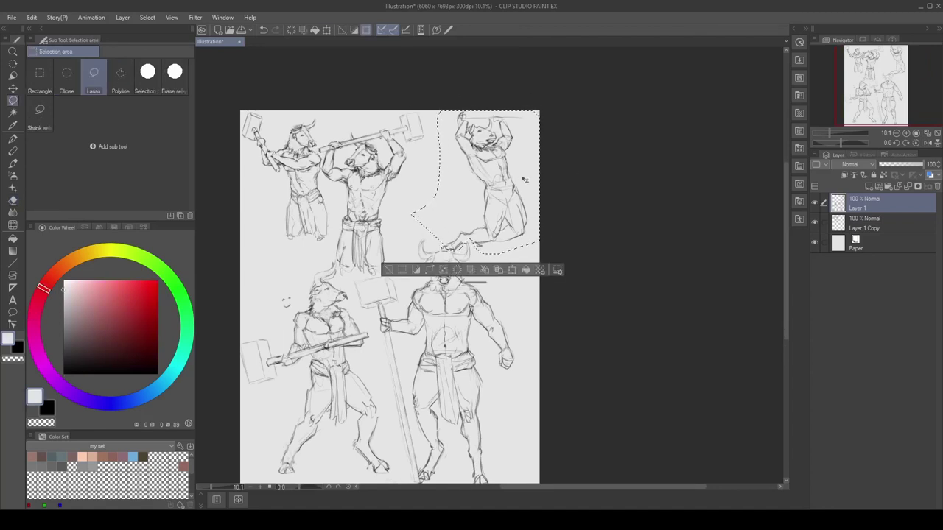
{"action": "key", "text": "ctrl+t"}
{"action": "left_click_drag", "start_coordinate": [481, 209], "coordinate": [456, 215]}
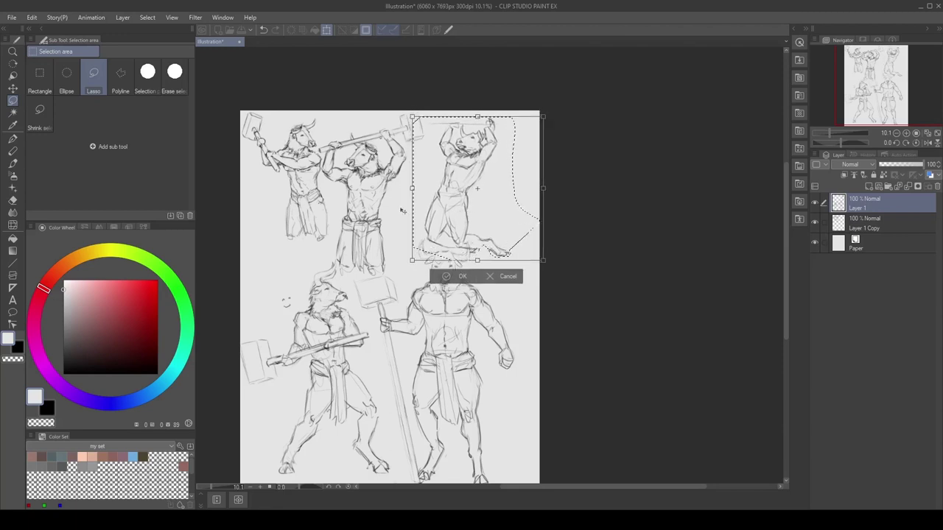
{"action": "key", "text": "Return"}
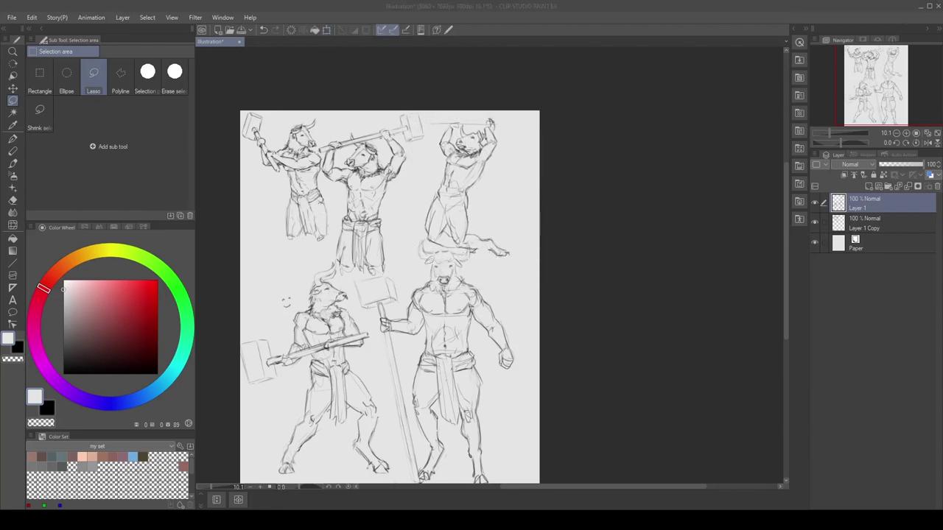
Step: Set the drawing colour to black, draw a new hammer shaft line through the fifth figure's hands and erase the old guide line
{"action": "key", "text": "ctrl+plus"}
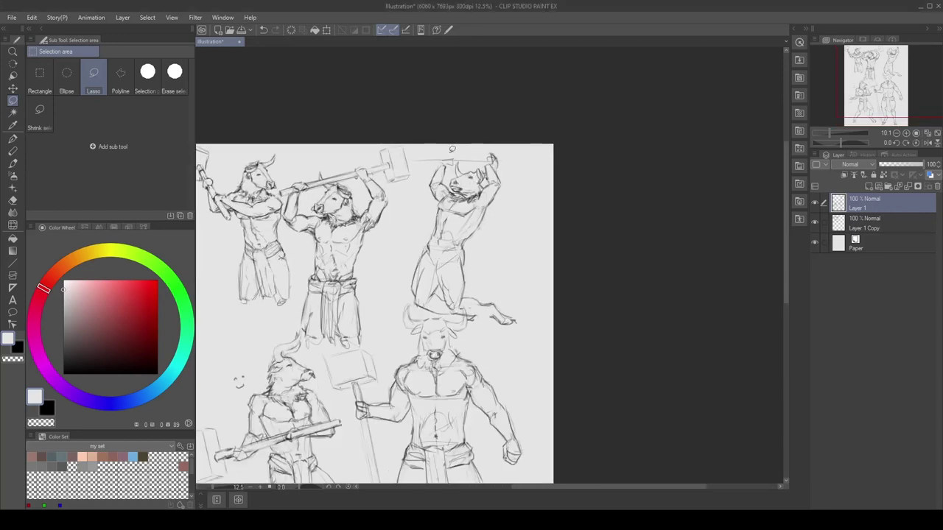
{"action": "key", "text": "b"}
{"action": "left_click_drag", "start_coordinate": [98, 283], "coordinate": [63, 374]}
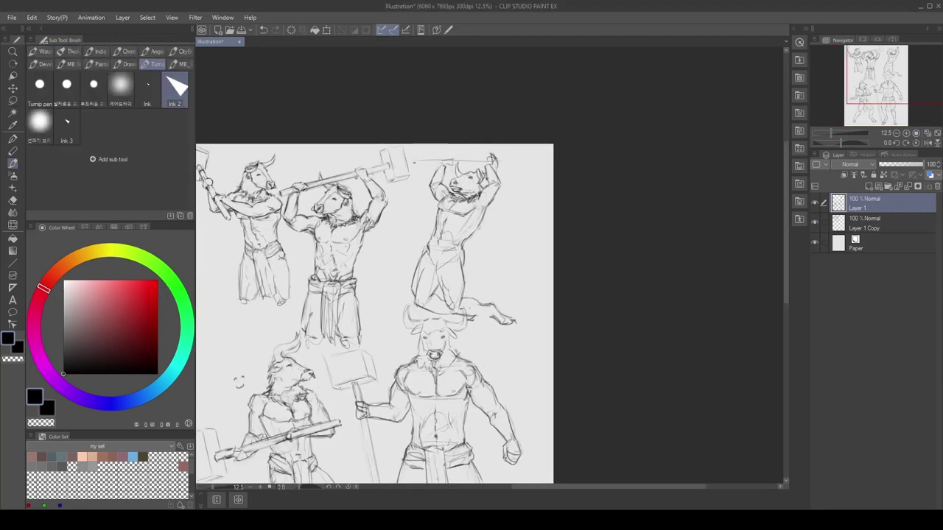
{"action": "left_click_drag", "start_coordinate": [424, 155], "coordinate": [509, 163]}
{"action": "key", "text": "e"}
{"action": "left_click_drag", "start_coordinate": [431, 159], "coordinate": [478, 155]}
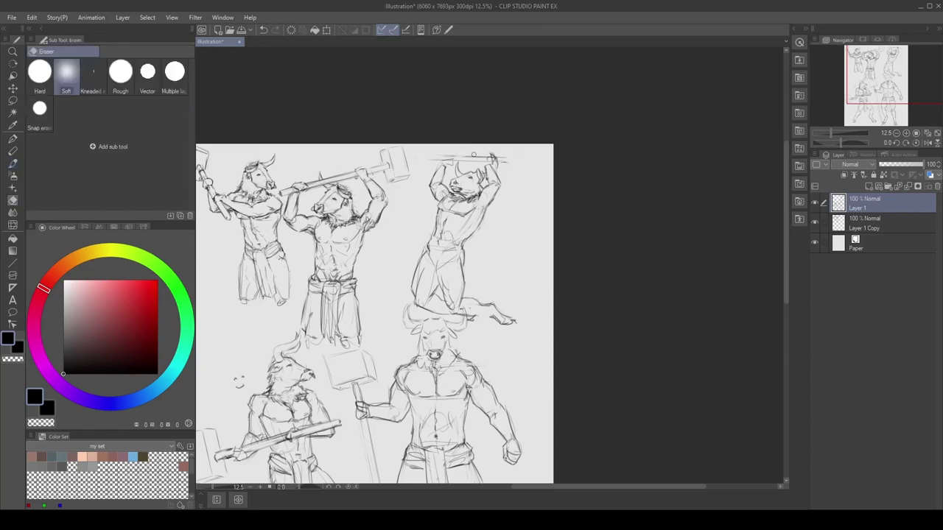
Step: Thicken the fifth figure's overhead hammer shaft with parallel lines and sketch the hammer head at its right end
{"action": "key", "text": "b"}
{"action": "mouse_move", "coordinate": [422, 165]}
{"action": "left_mouse_down"}
{"action": "mouse_move", "coordinate": [506, 158]}
{"action": "mouse_move", "coordinate": [498, 161]}
{"action": "left_mouse_up"}
{"action": "left_click_drag", "start_coordinate": [438, 168], "coordinate": [492, 159]}
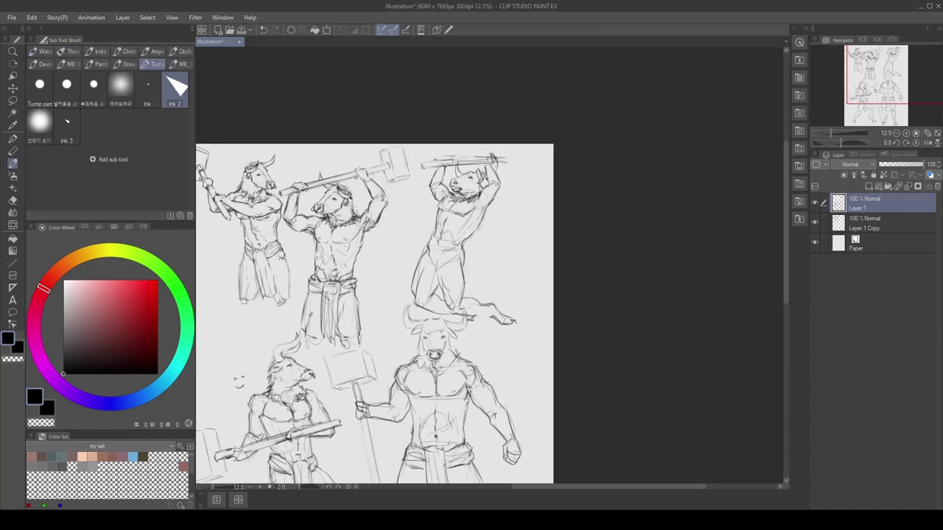
{"action": "left_click_drag", "start_coordinate": [423, 165], "coordinate": [514, 156]}
{"action": "left_click_drag", "start_coordinate": [519, 151], "coordinate": [522, 169]}
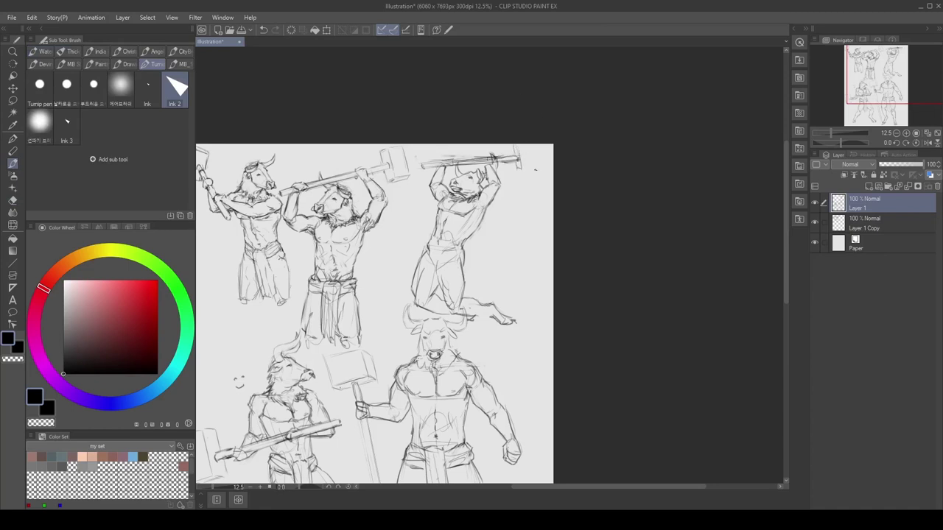
Step: Sketch a separate curved horn with an open end in the empty space below the first figure
{"action": "scroll", "coordinate": [530, 168], "scroll_direction": "down", "scroll_amount": 4}
{"action": "scroll", "coordinate": [457, 265], "scroll_direction": "up", "scroll_amount": 2}
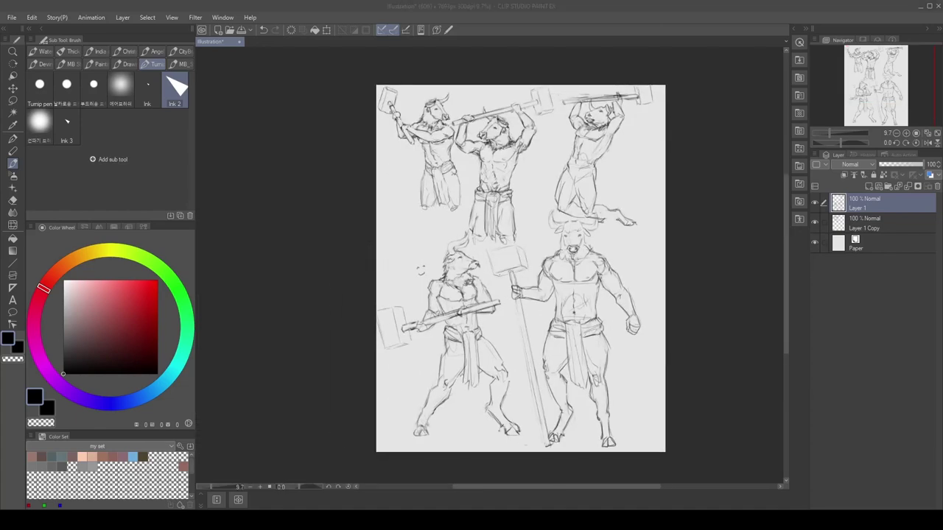
{"action": "left_click", "coordinate": [402, 239]}
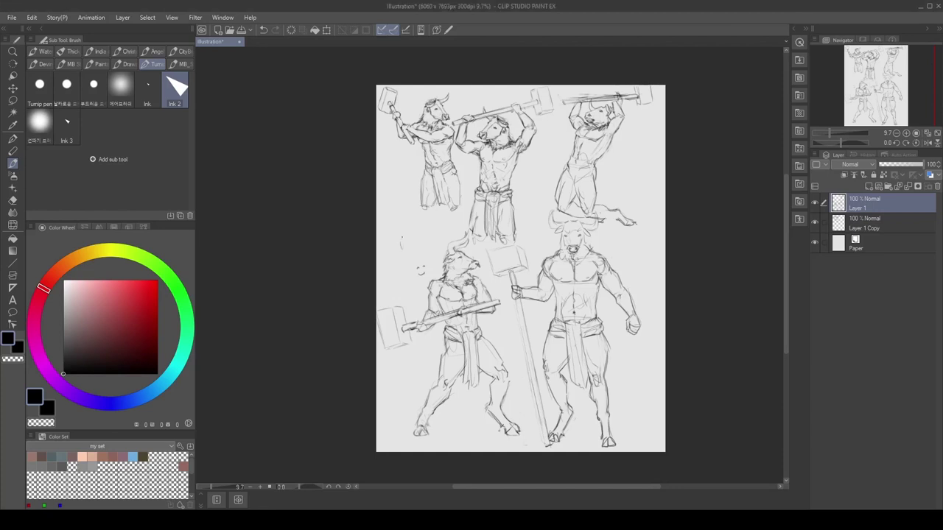
{"action": "mouse_move", "coordinate": [419, 218]}
{"action": "left_mouse_down"}
{"action": "mouse_move", "coordinate": [415, 241]}
{"action": "mouse_move", "coordinate": [425, 246]}
{"action": "left_mouse_up"}
{"action": "key", "text": "e"}
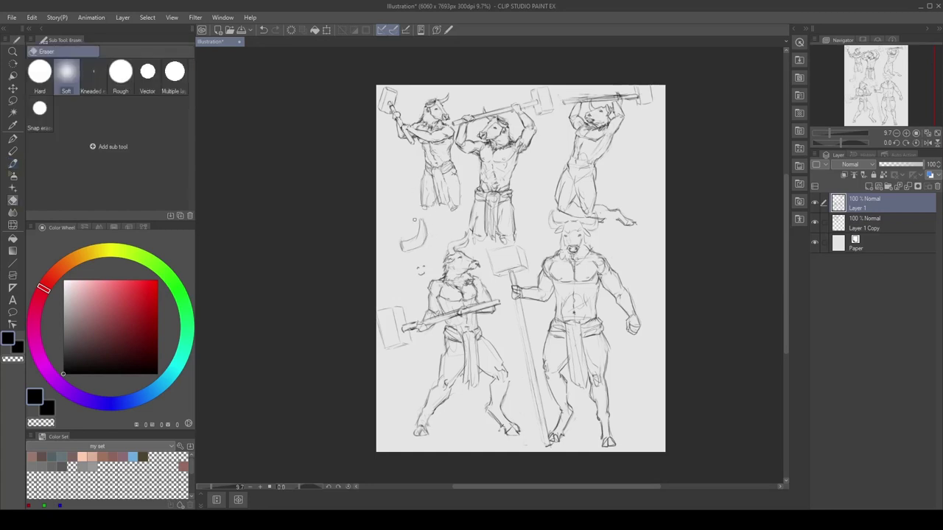
{"action": "key", "text": "p"}
{"action": "left_click_drag", "start_coordinate": [419, 209], "coordinate": [417, 227]}
{"action": "key", "text": "e"}
{"action": "key", "text": "b"}
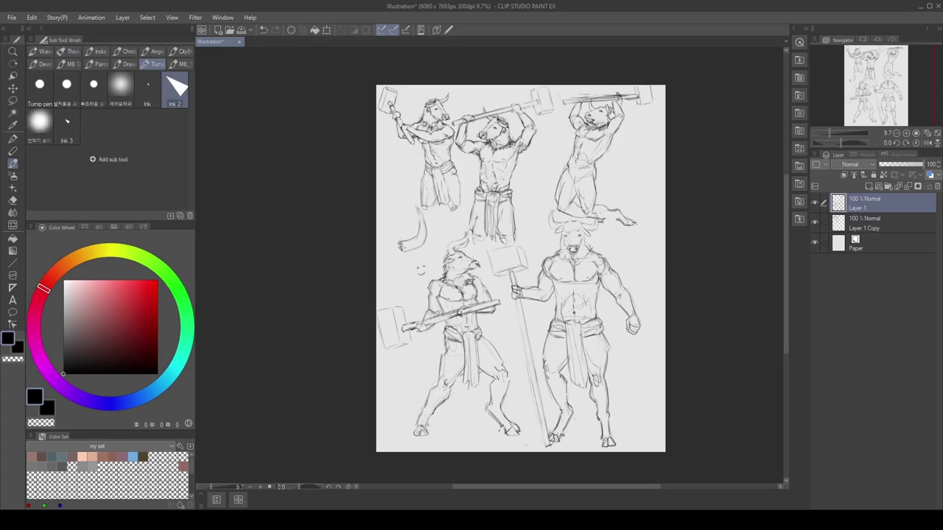
Step: Lasso the separate horn, rotate it slightly and shift it toward the page's left edge
{"action": "scroll", "coordinate": [279, 254], "scroll_direction": "down", "scroll_amount": 2}
{"action": "key", "text": "m"}
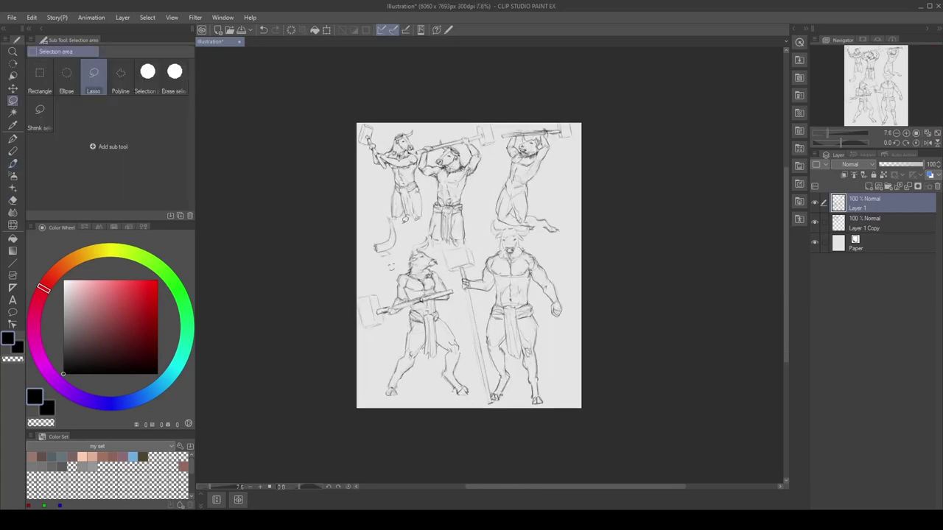
{"action": "left_click_drag", "start_coordinate": [387, 212], "coordinate": [372, 218]}
{"action": "key", "text": "ctrl+t"}
{"action": "key", "text": "Return"}
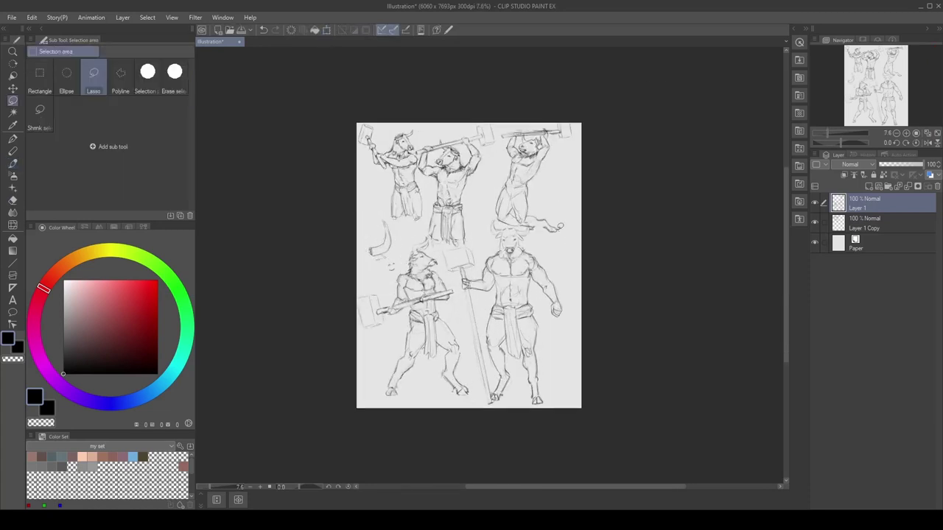